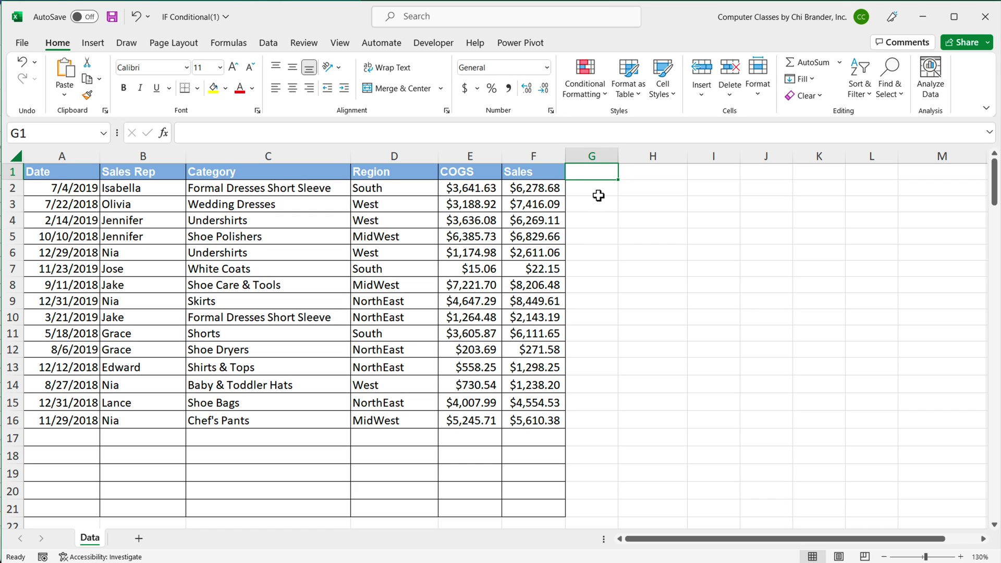
pyautogui.click(598, 195)
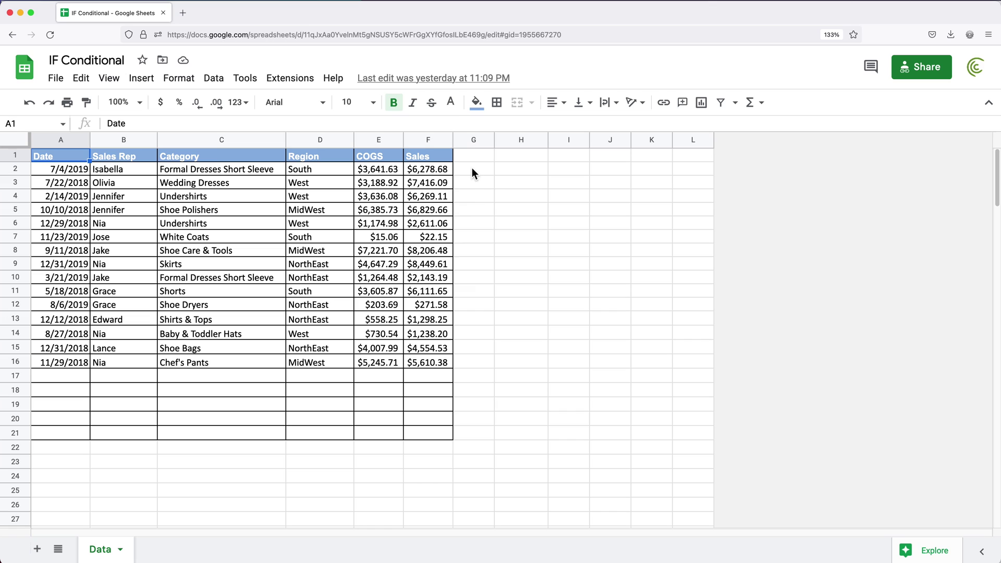
pyautogui.moveTo(471, 170); pyautogui.dragTo(467, 438)
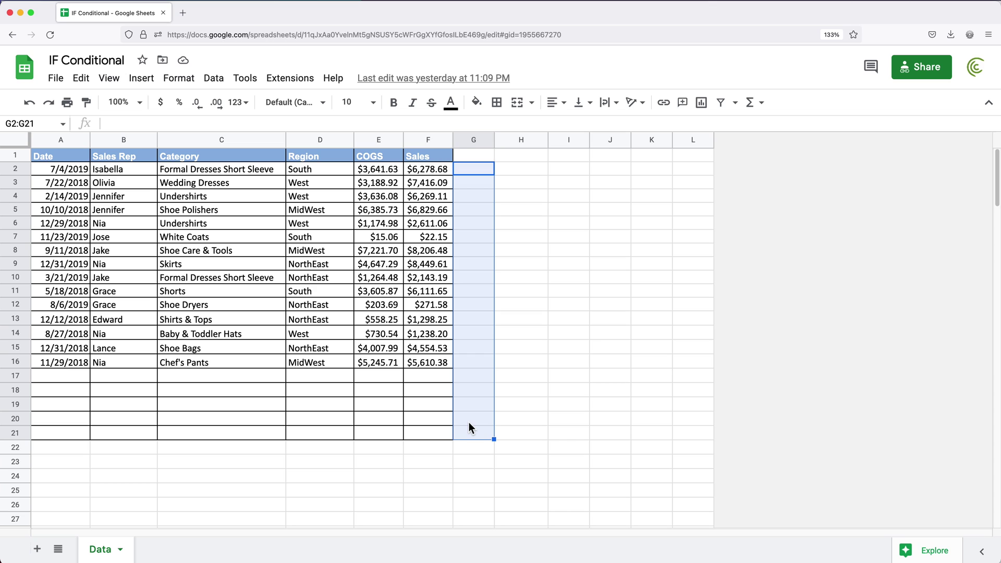
pyautogui.click(81, 159)
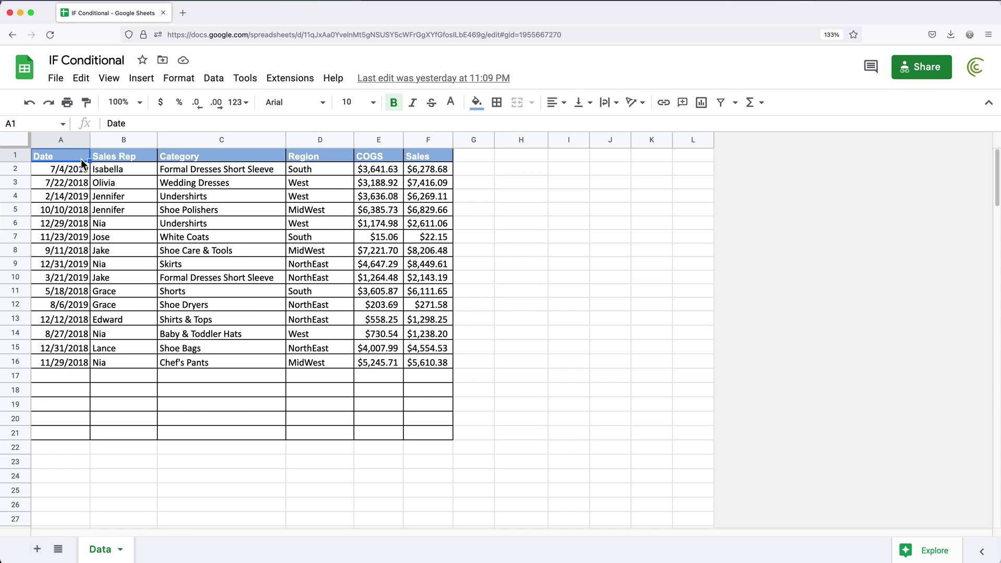
# Step: Begin an IF formula in G2 with an AND test whose first condition is F2>7000
pyautogui.press('super+equal')
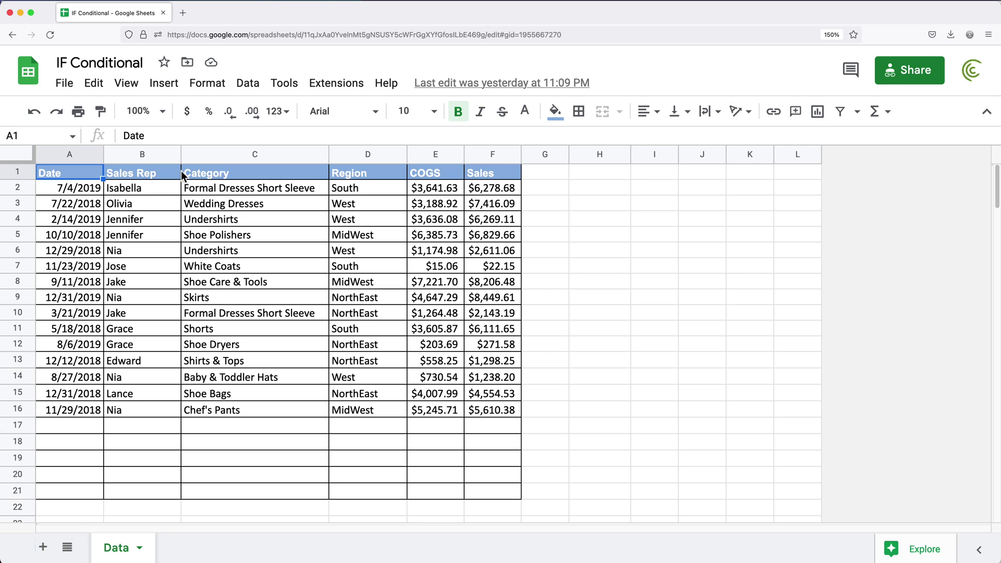
pyautogui.press('super+equal')
pyautogui.click(610, 203)
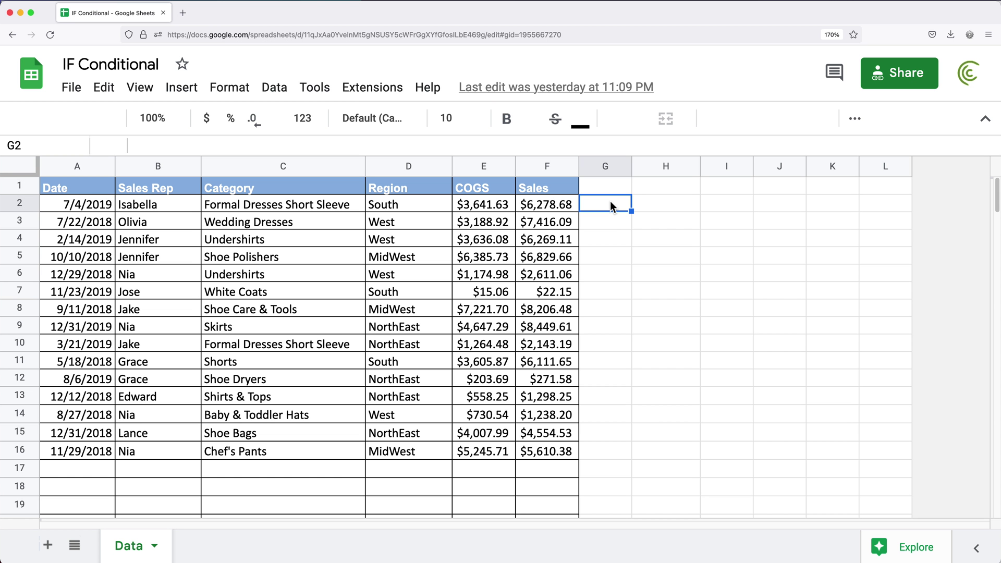
pyautogui.write('=IF(')
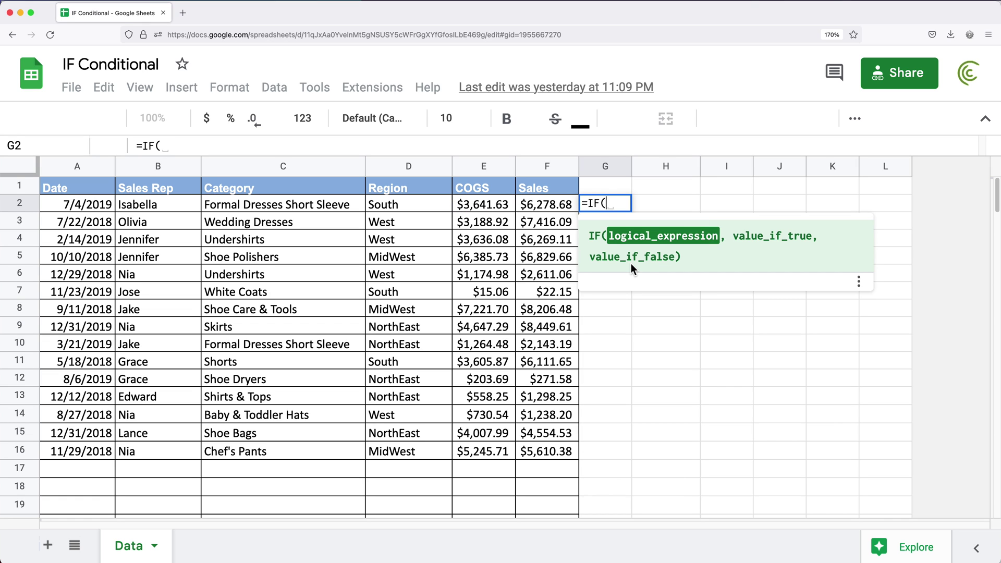
pyautogui.write('AND(')
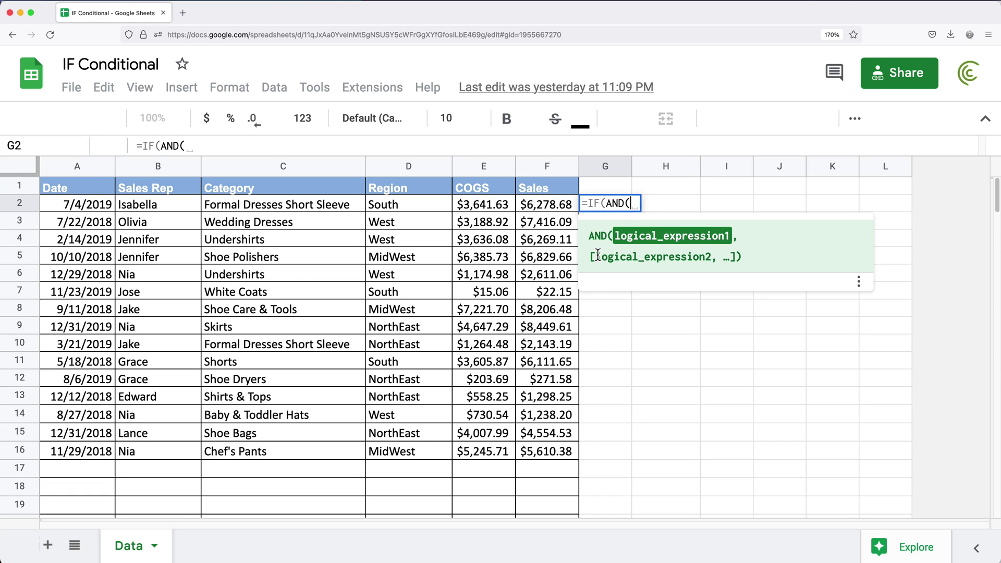
pyautogui.click(547, 204)
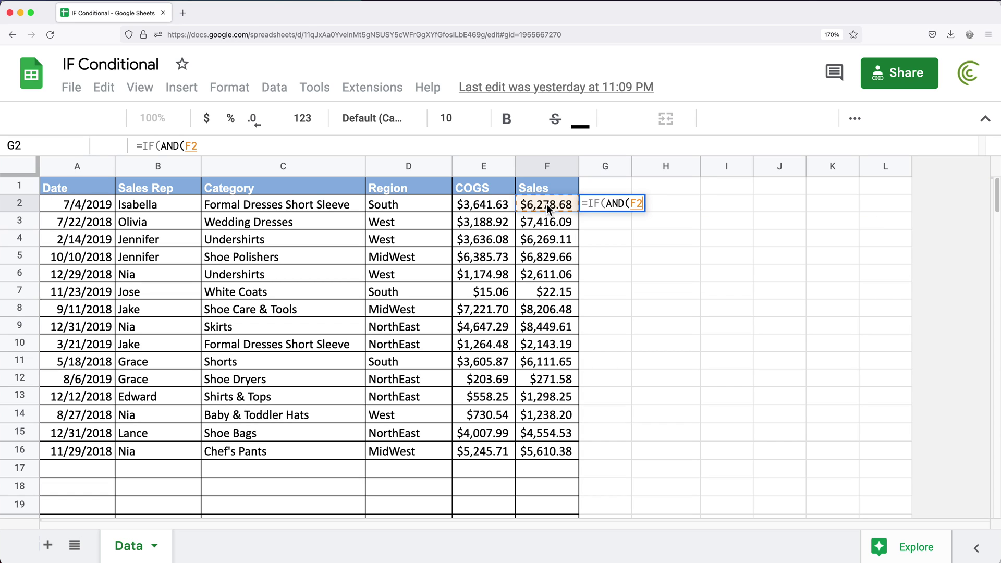
pyautogui.write('>')
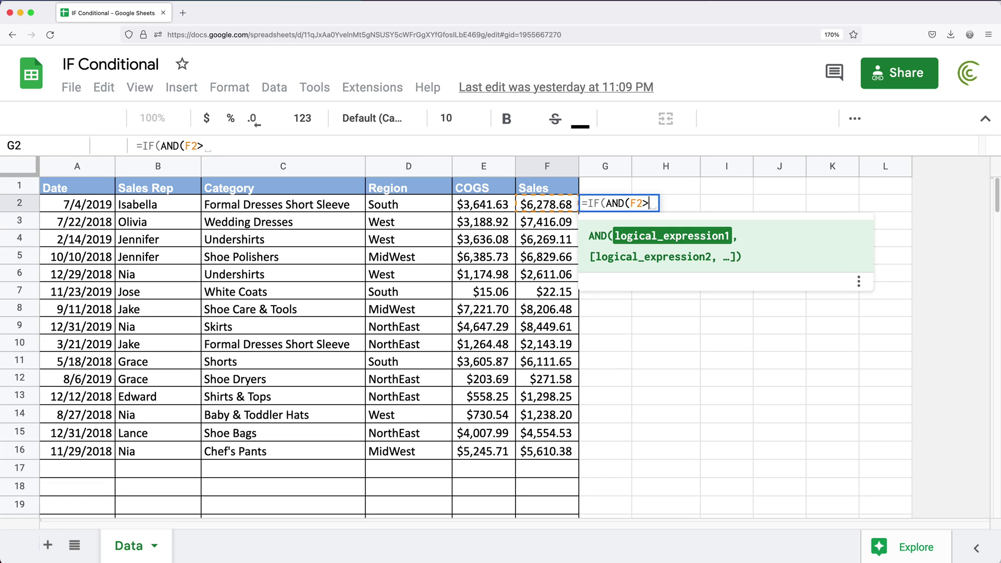
pyautogui.write('7000,')
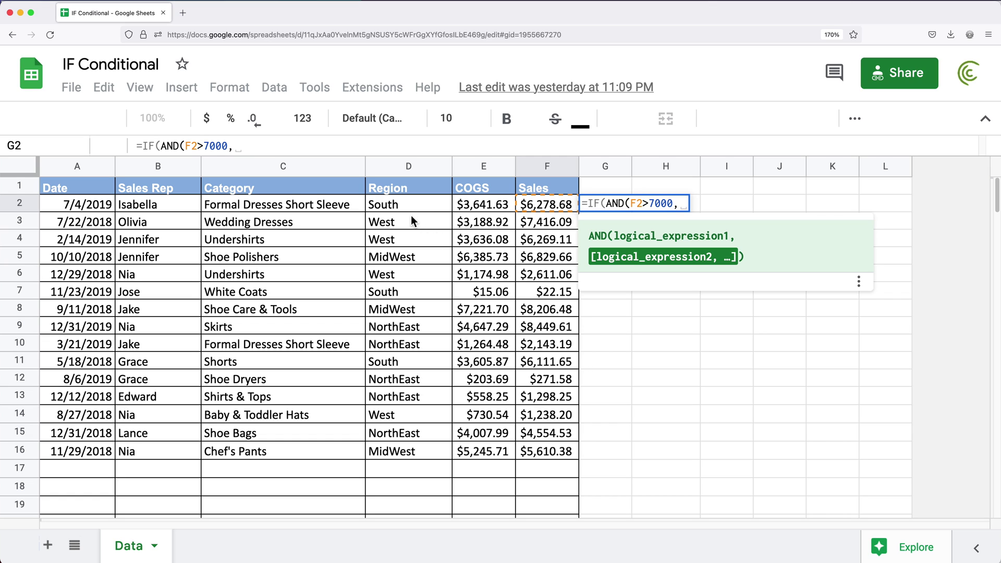
# Step: Add D2="MidWest" as the second condition and close the AND test in the G2 formula
pyautogui.click(401, 203)
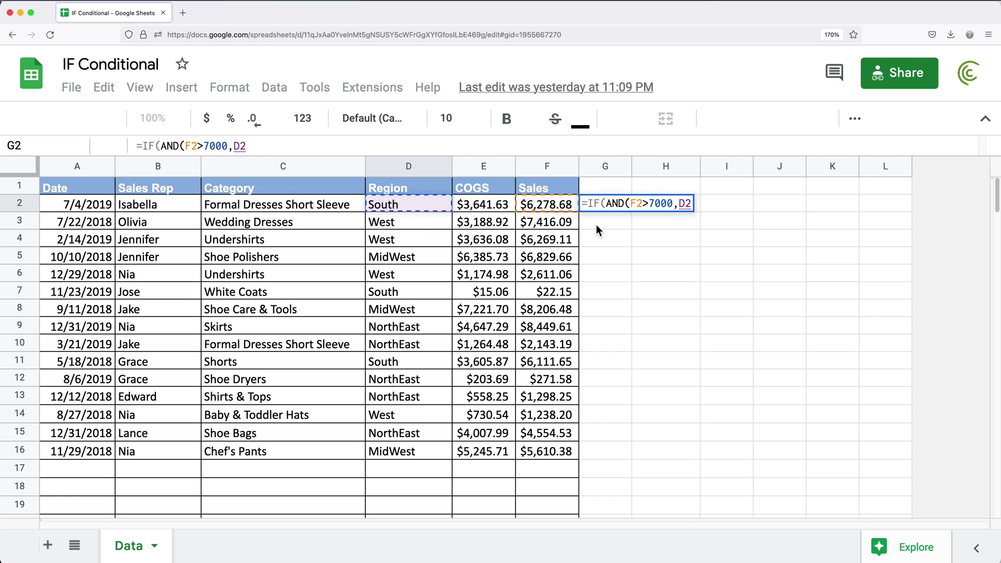
pyautogui.write('=')
pyautogui.write('"MidWest')
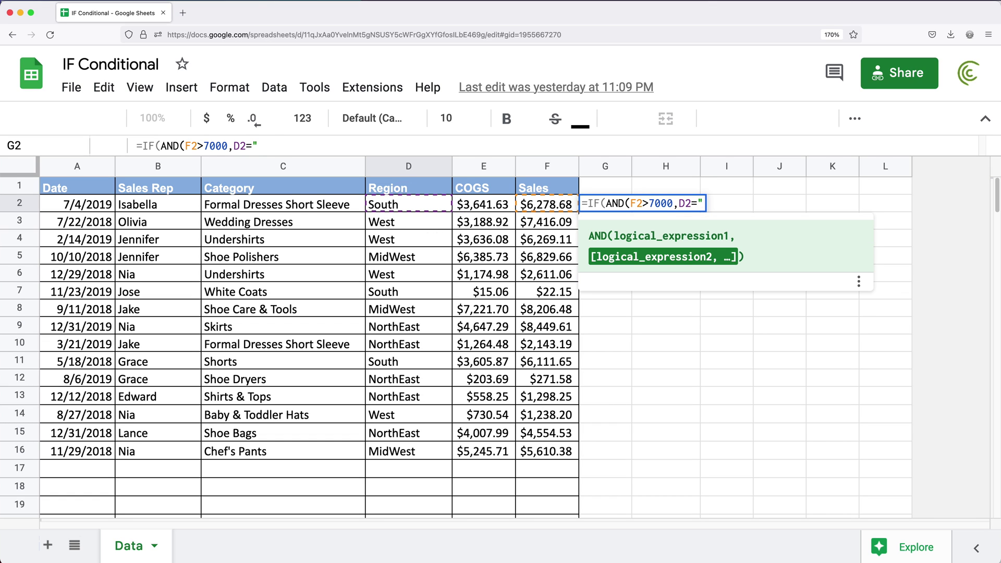
pyautogui.write('")')
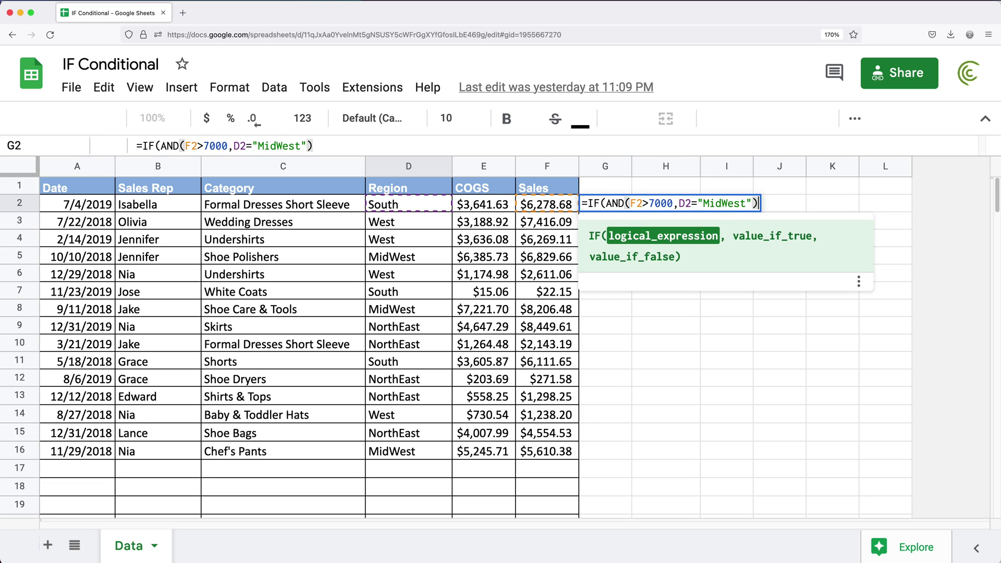
# Step: Complete the G2 formula to return "Yes" if true and "No" if false, and accept the suggested autofill for the rows below
pyautogui.write(',')
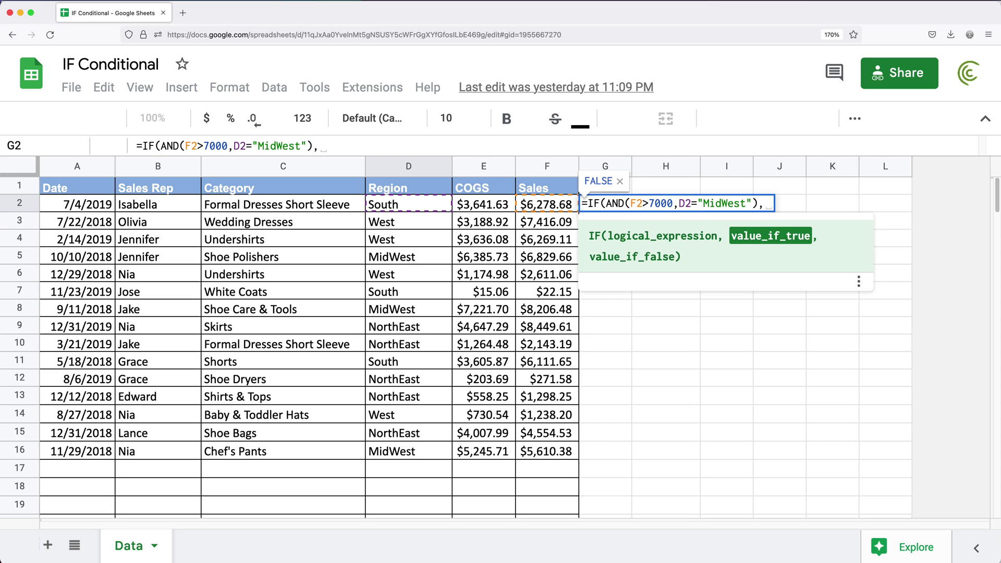
pyautogui.write('"')
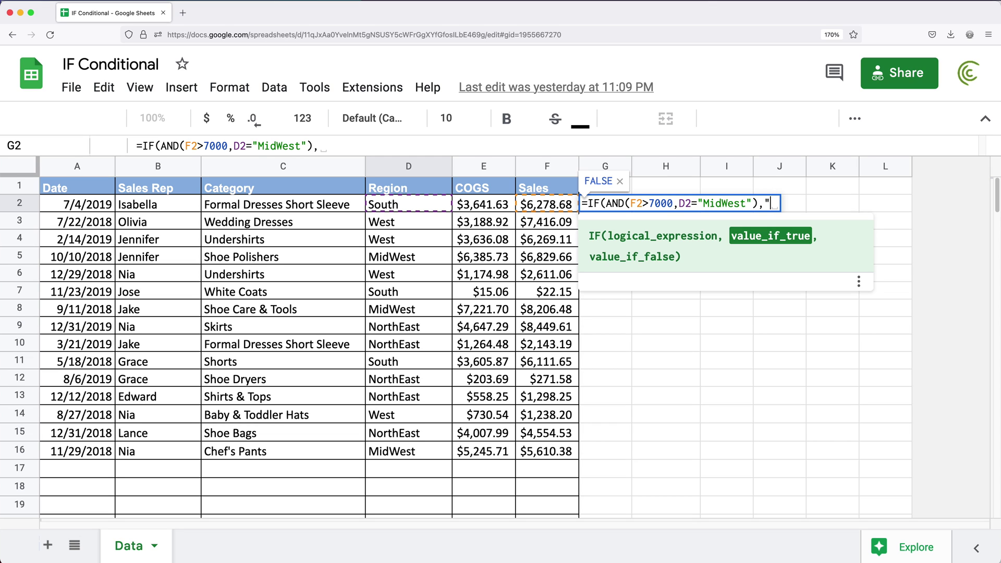
pyautogui.write('Yes","No")')
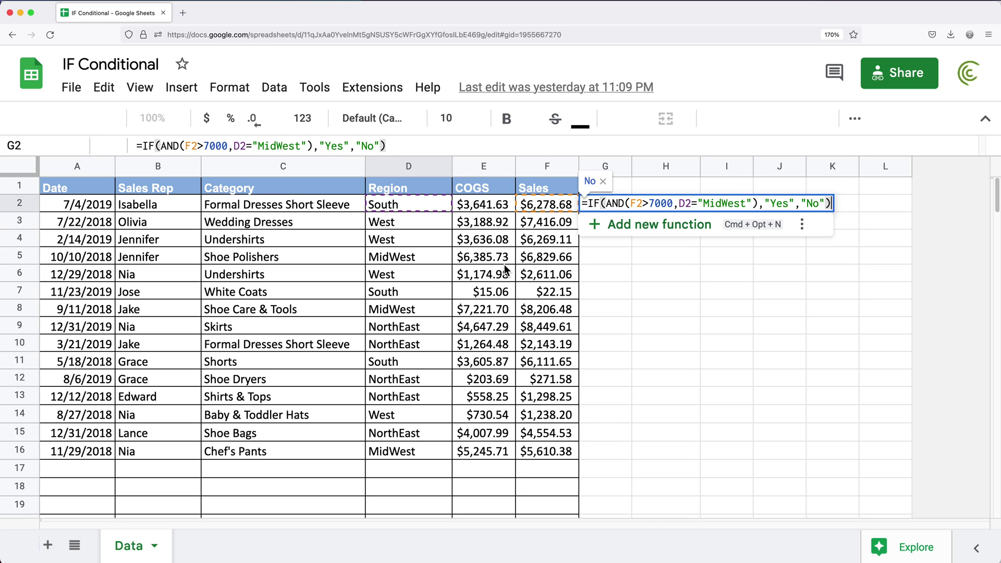
pyautogui.click(606, 205)
pyautogui.keyDown('shift'); pyautogui.click(767, 207); pyautogui.keyUp('shift')
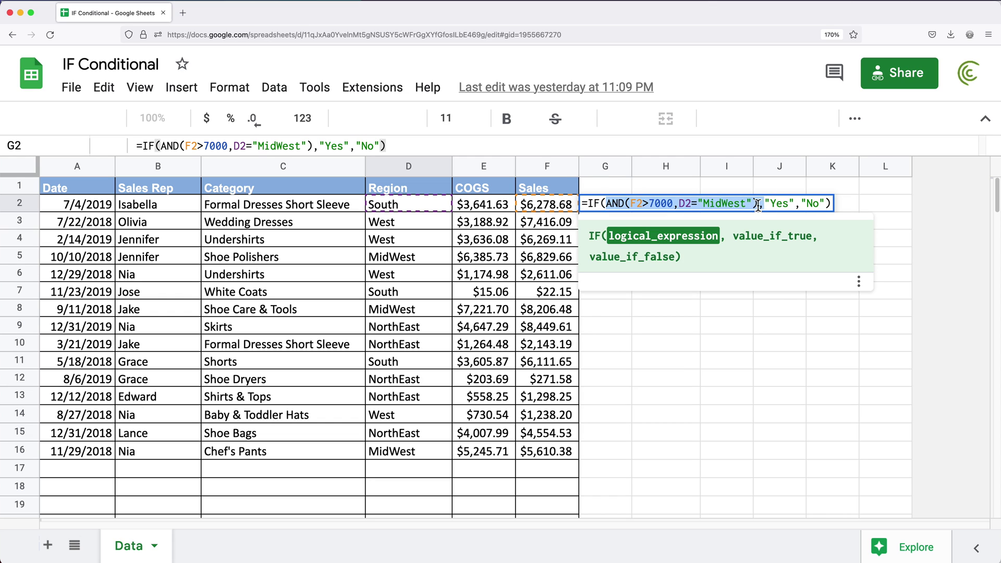
pyautogui.click(759, 204)
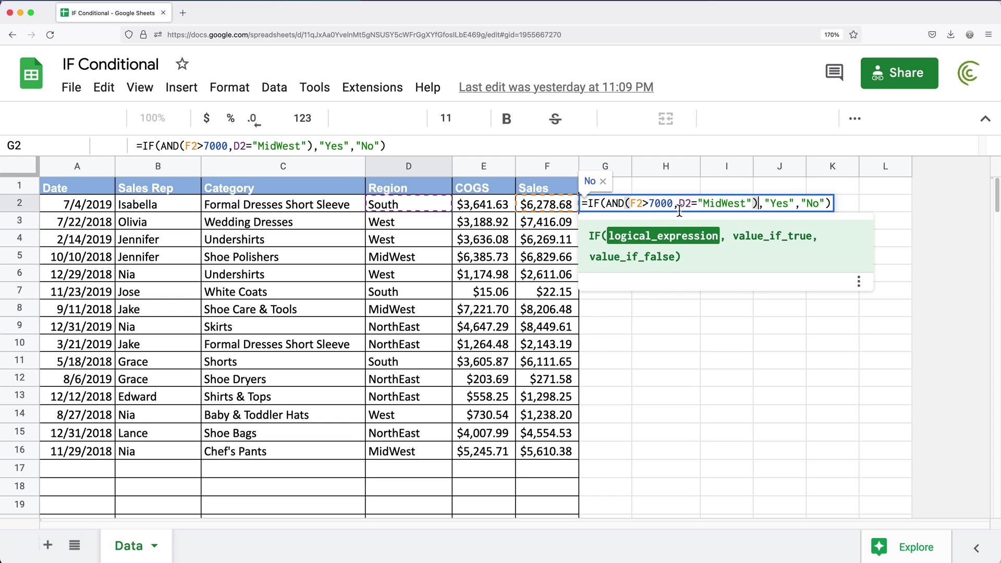
pyautogui.press('Return')
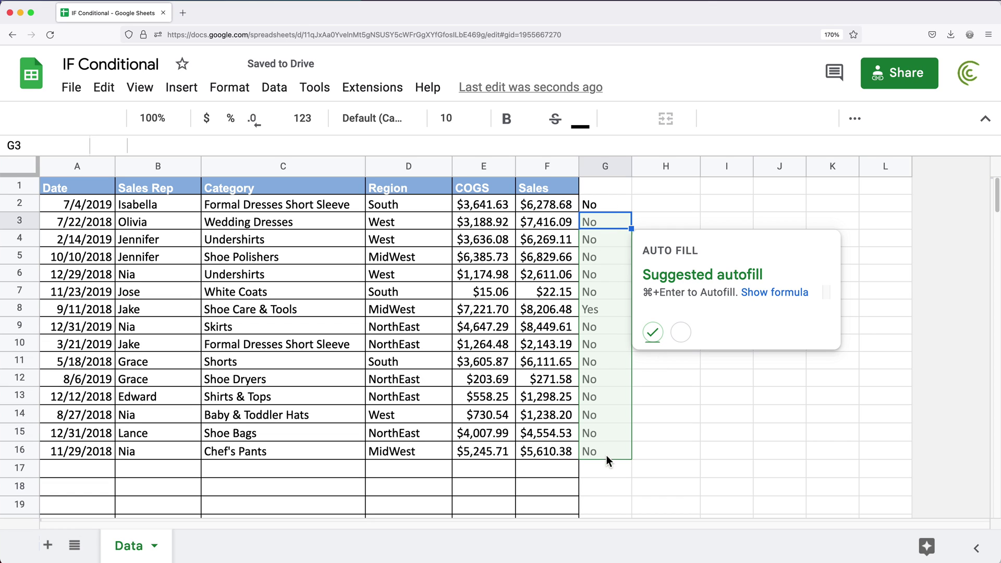
pyautogui.click(653, 332)
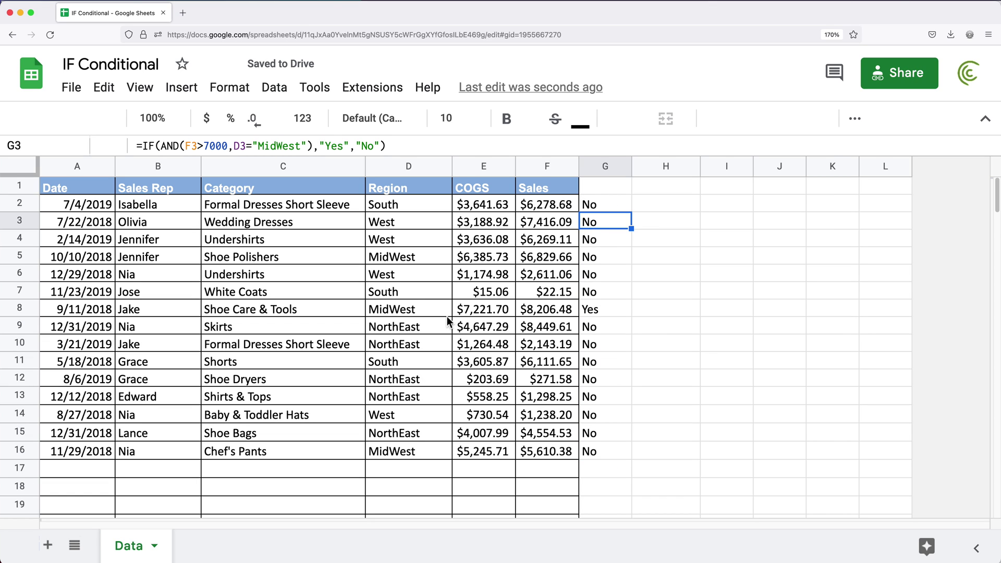
# Step: Check the region and sales values of rows 8 and 5 against their results in column G
pyautogui.moveTo(409, 315); pyautogui.dragTo(520, 315)
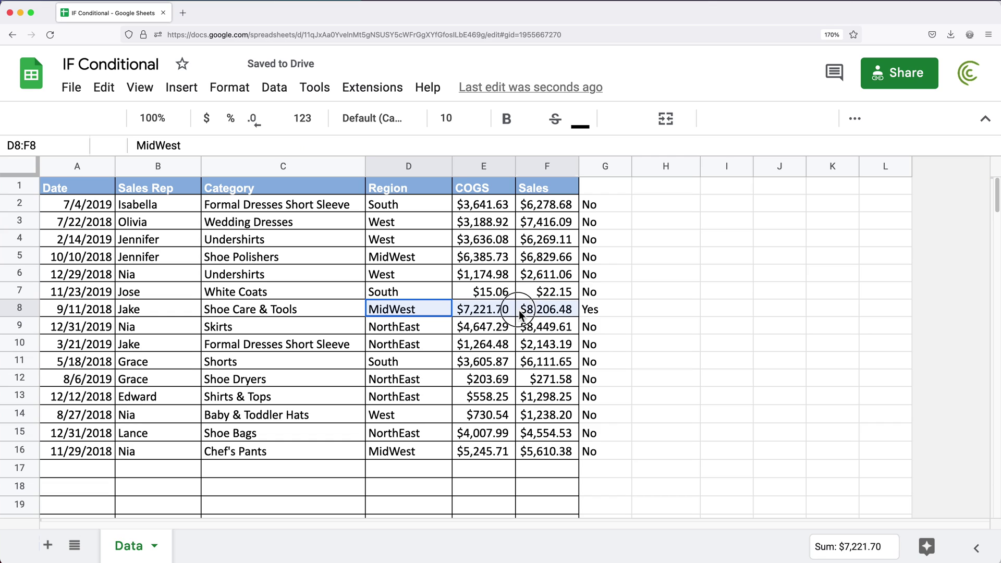
pyautogui.click(396, 310)
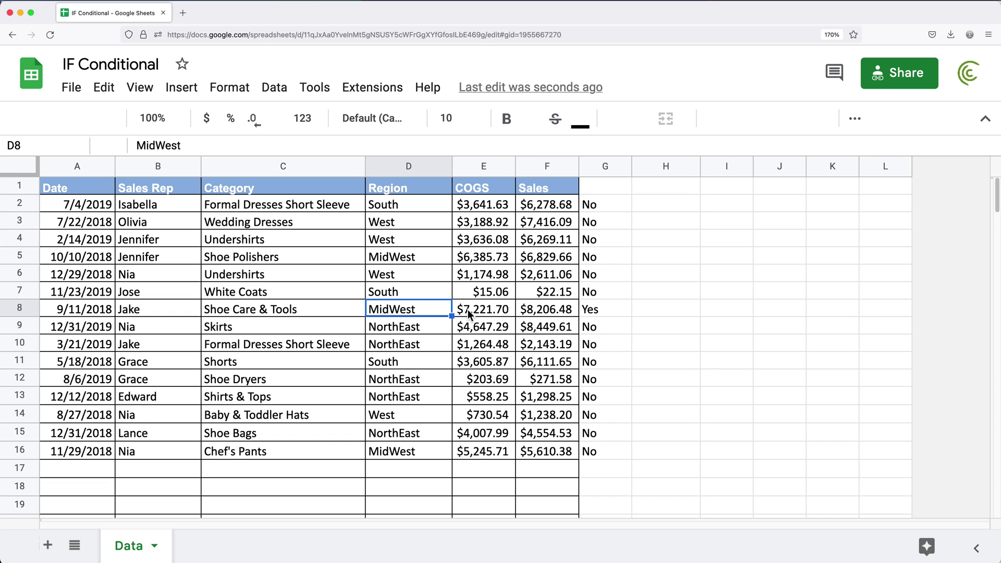
pyautogui.click(555, 312)
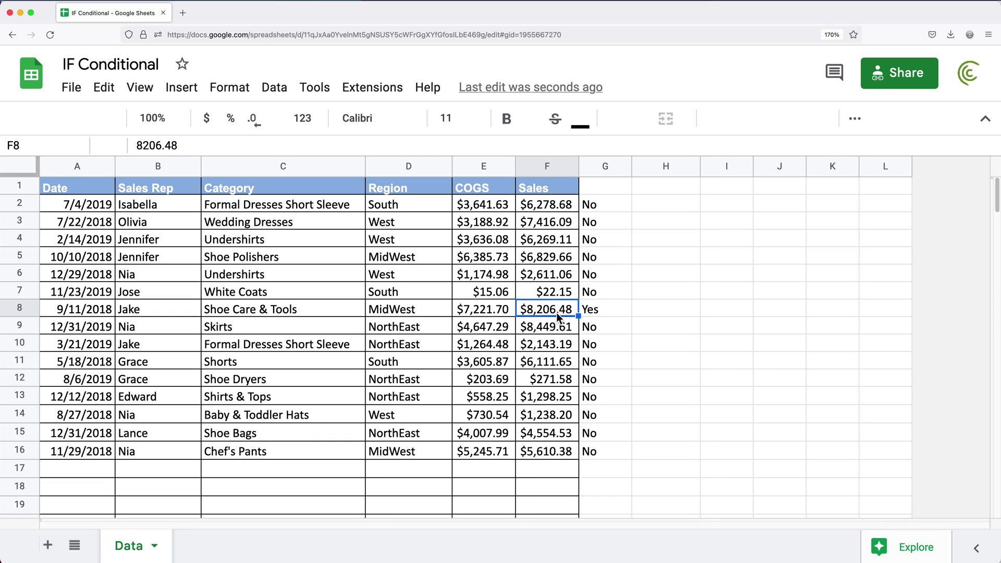
pyautogui.moveTo(606, 206); pyautogui.dragTo(607, 436)
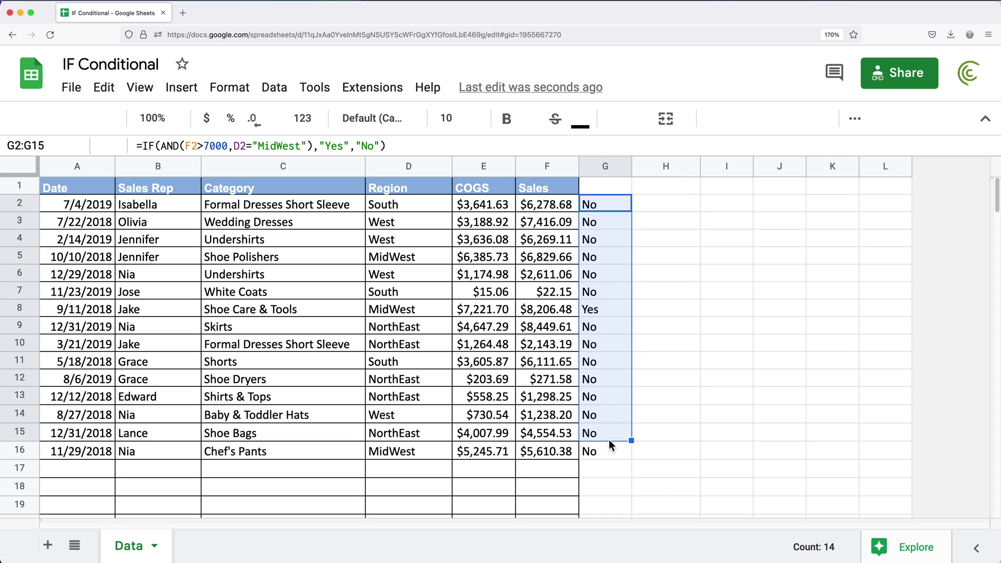
pyautogui.click(603, 276)
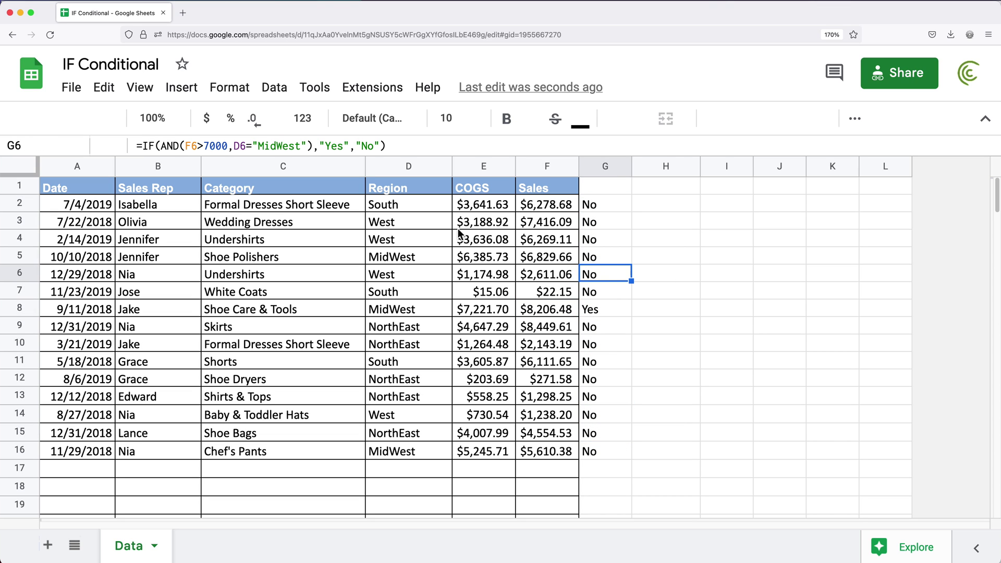
pyautogui.moveTo(420, 258); pyautogui.dragTo(521, 265)
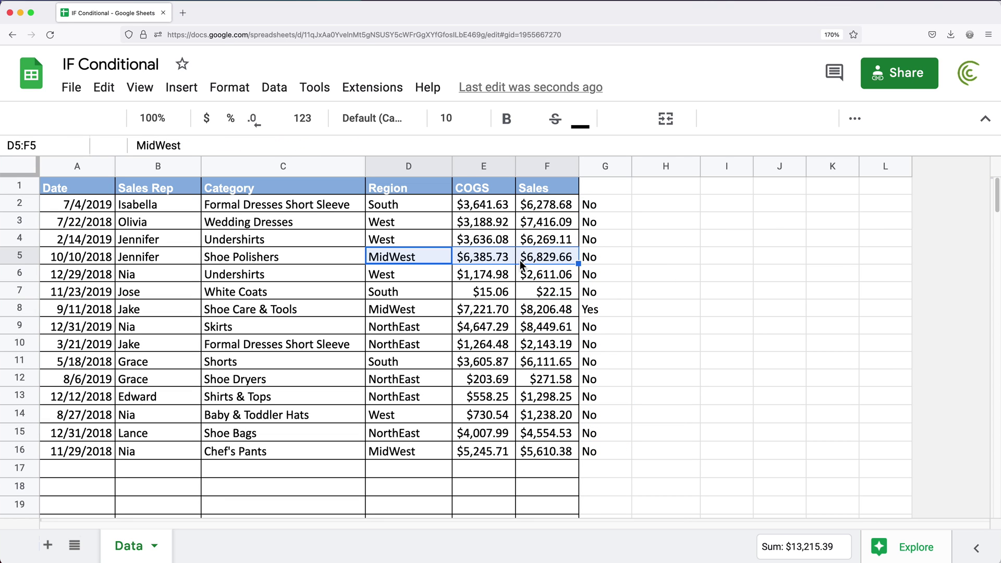
# Step: Set the sales value in F16 to 7610.38 and check the formula results in G16 and G8
pyautogui.click(537, 455)
pyautogui.doubleClick(537, 455)
pyautogui.moveTo(540, 451); pyautogui.dragTo(532, 451)
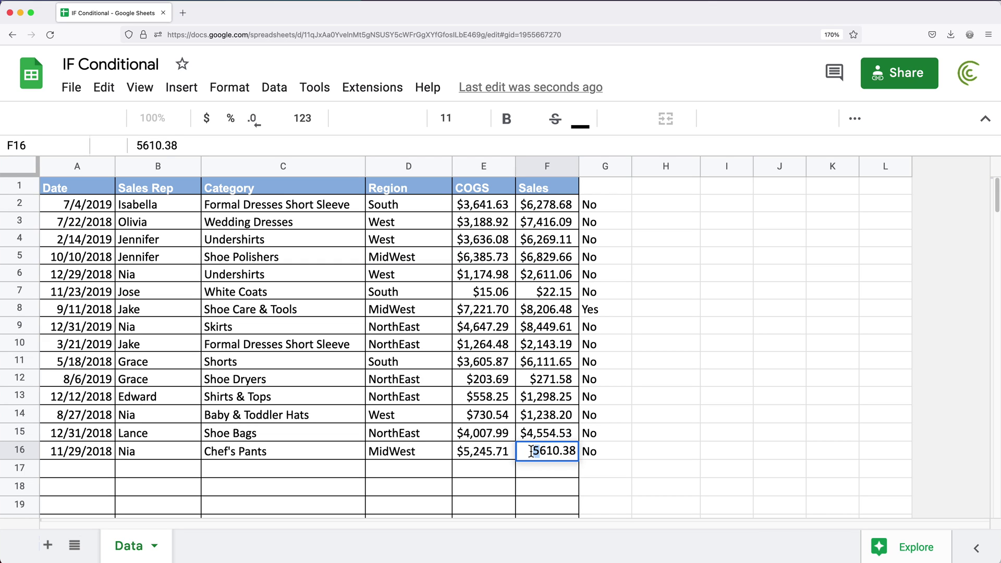
pyautogui.write('7')
pyautogui.press('Return')
pyautogui.click(603, 458)
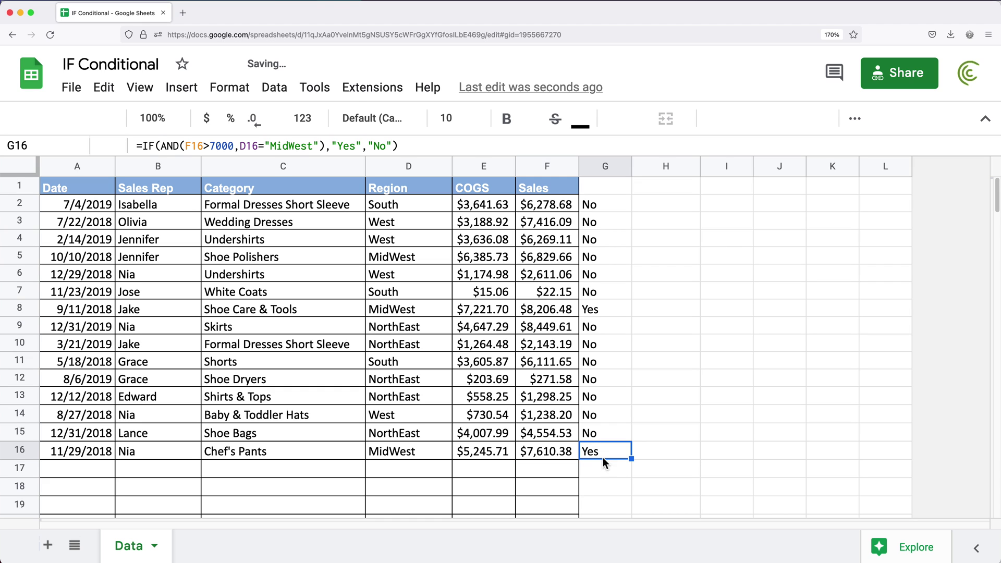
pyautogui.click(595, 311)
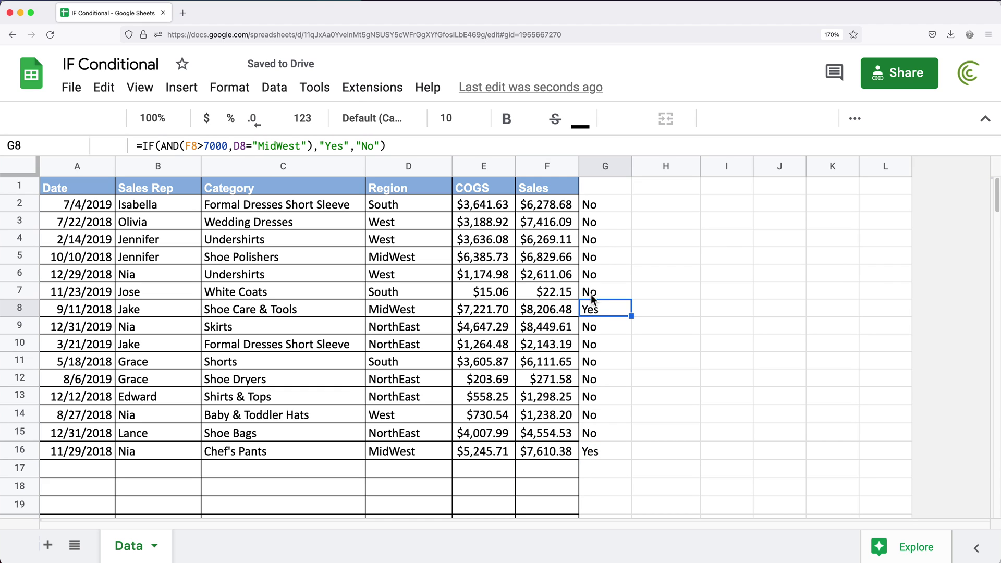
# Step: Review the formula in G2 without changing it, and clear the copied formulas from G3:G17
pyautogui.click(592, 208)
pyautogui.doubleClick(592, 209)
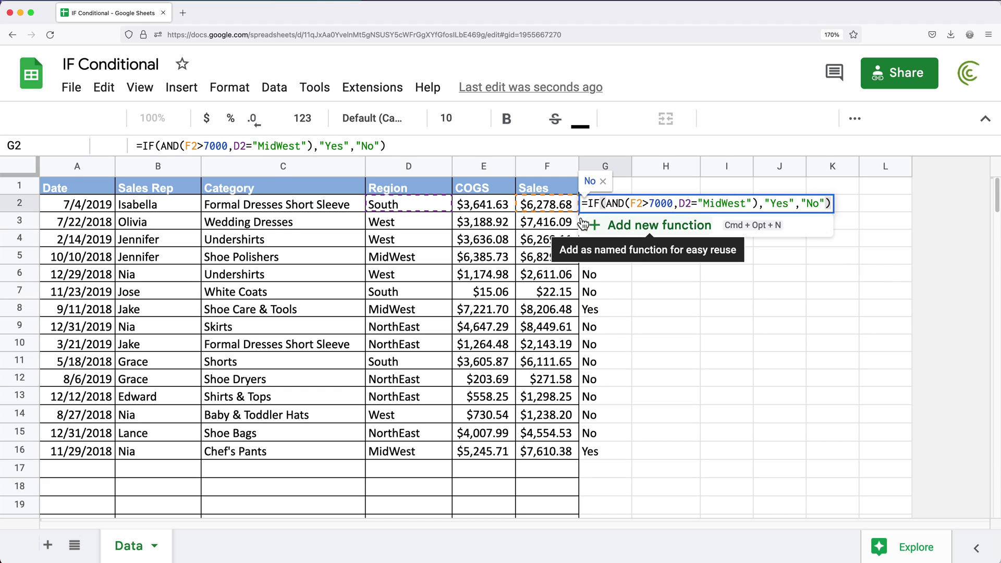
pyautogui.press('Escape')
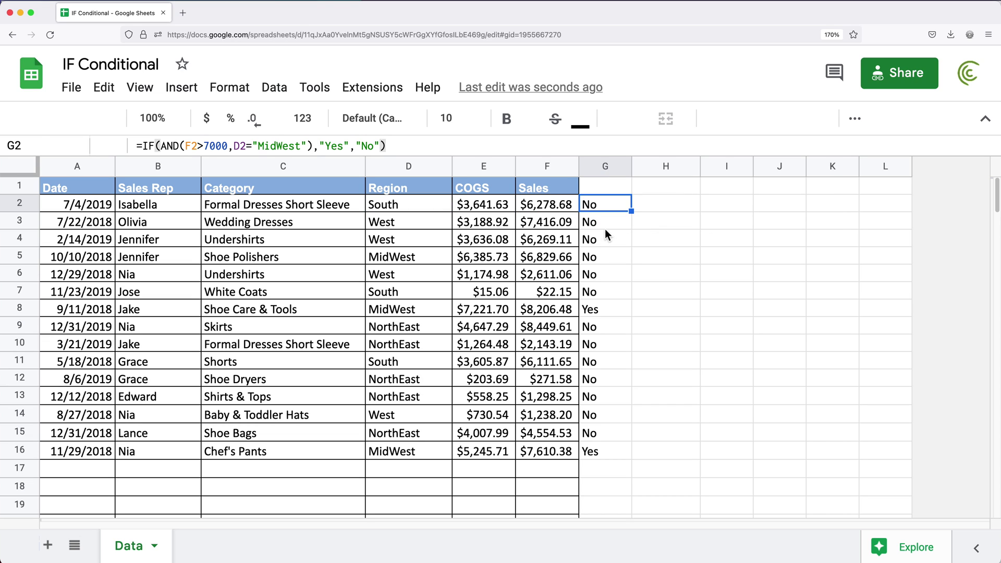
pyautogui.moveTo(605, 225); pyautogui.dragTo(621, 453)
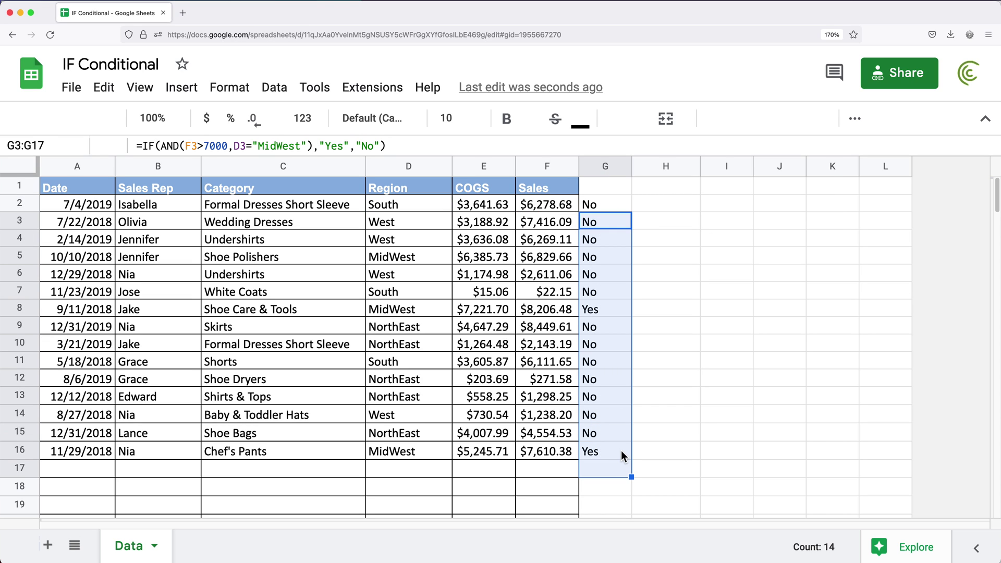
pyautogui.press('Delete')
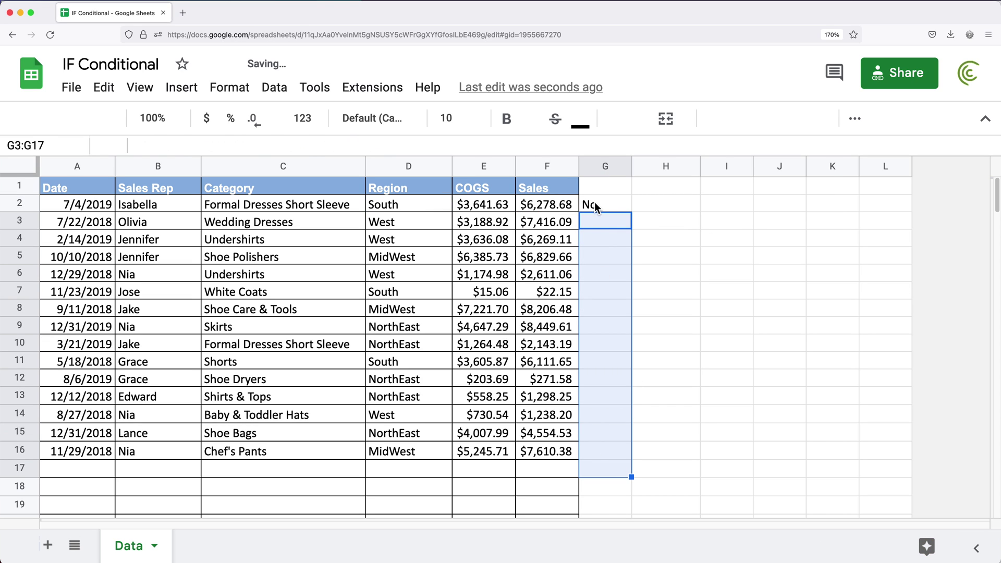
# Step: Convert the G2 formula to an array formula that tests F2:F16>7000 and D2:D16="MidWest"
pyautogui.doubleClick(596, 207)
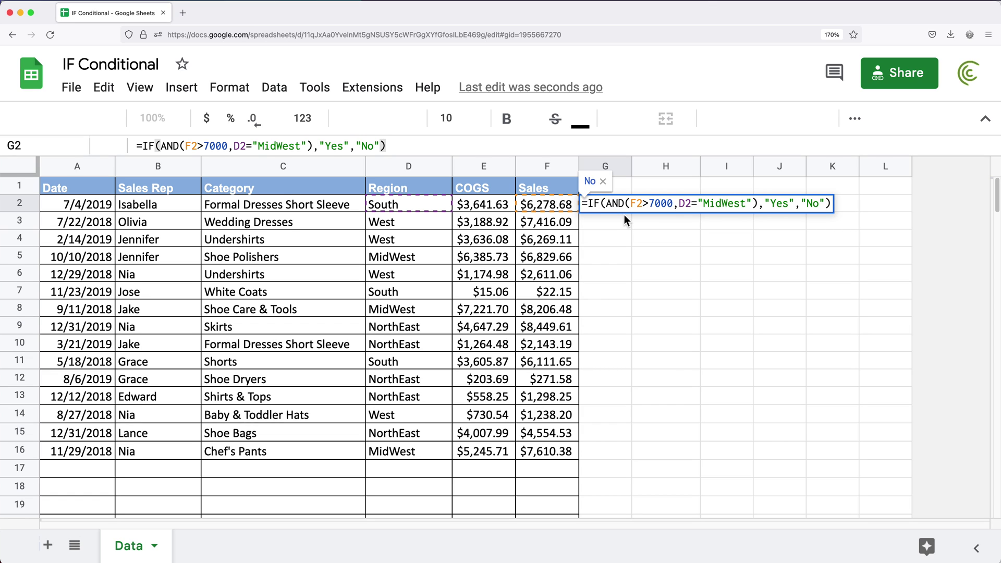
pyautogui.hotkey('ctrl', 'shift', 'Return')
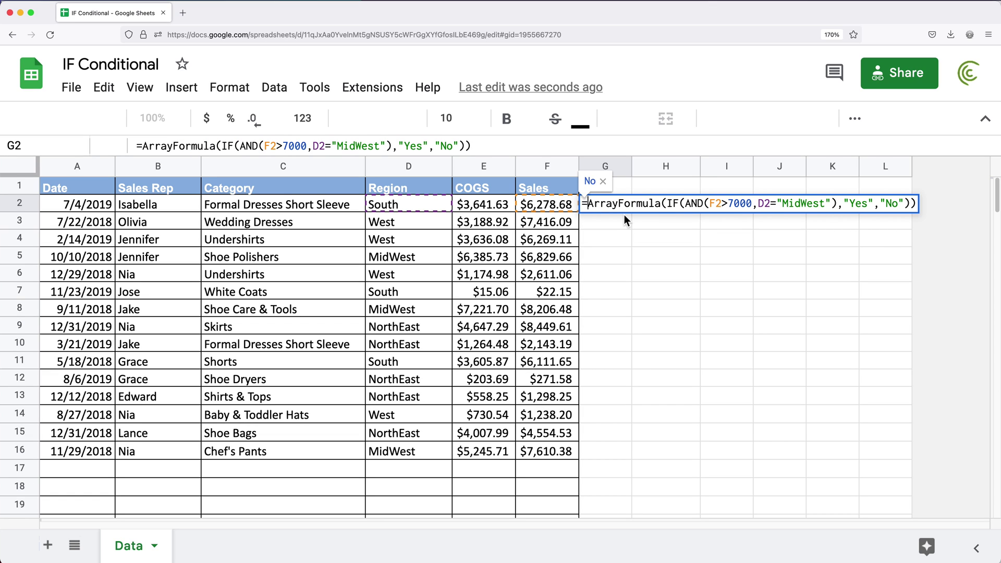
pyautogui.click(722, 203)
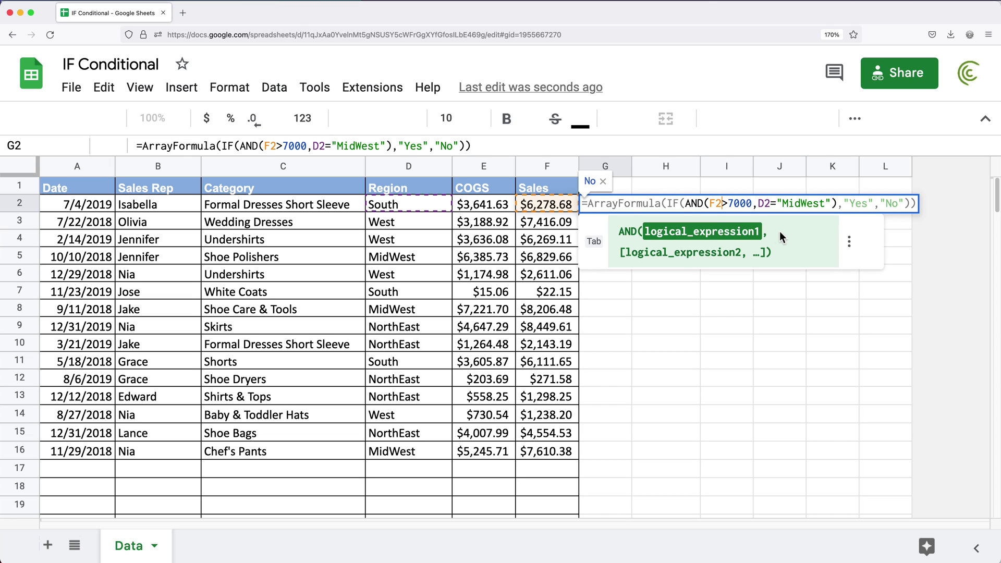
pyautogui.write(':F')
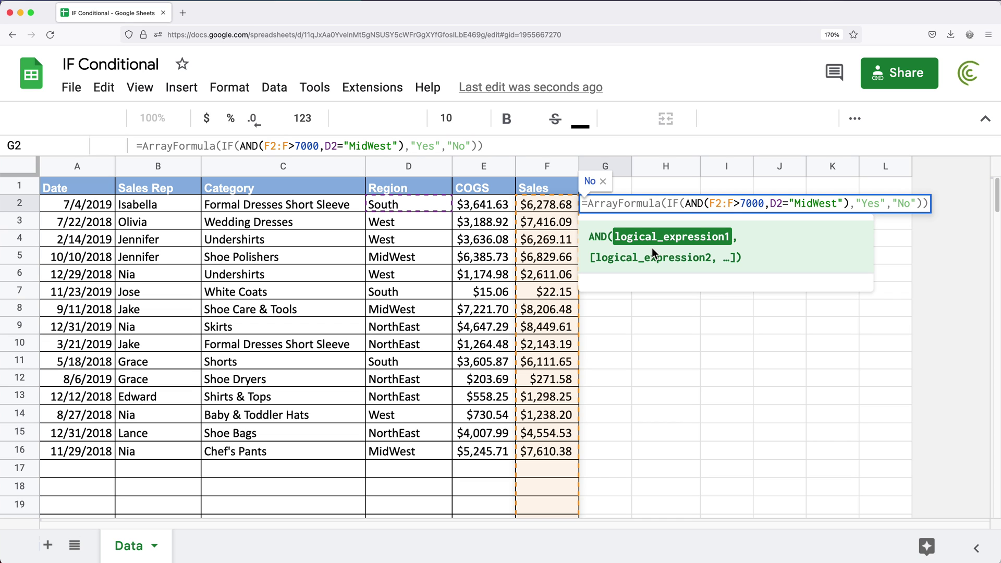
pyautogui.write('16')
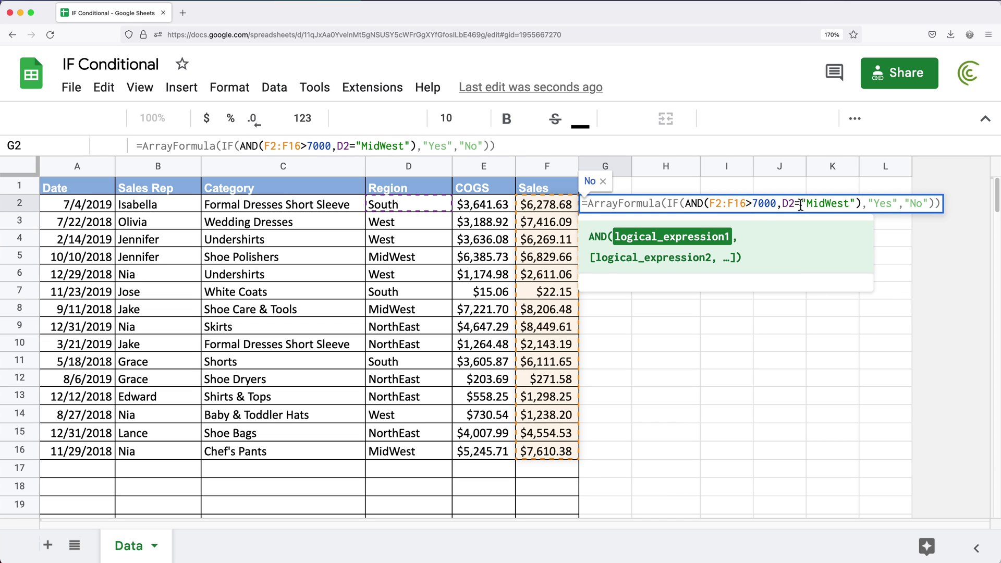
pyautogui.click(807, 206)
pyautogui.write(':D16')
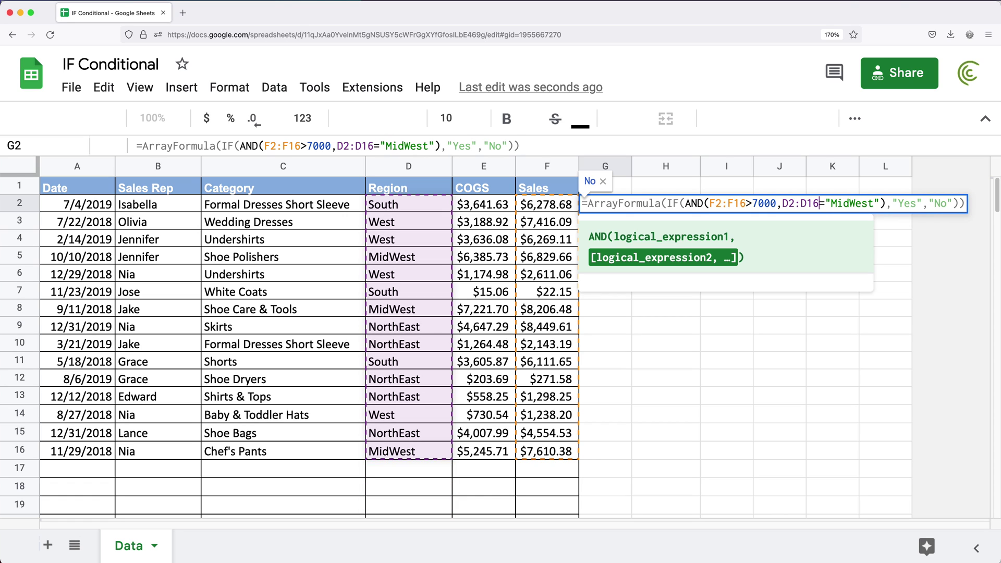
pyautogui.press('Return')
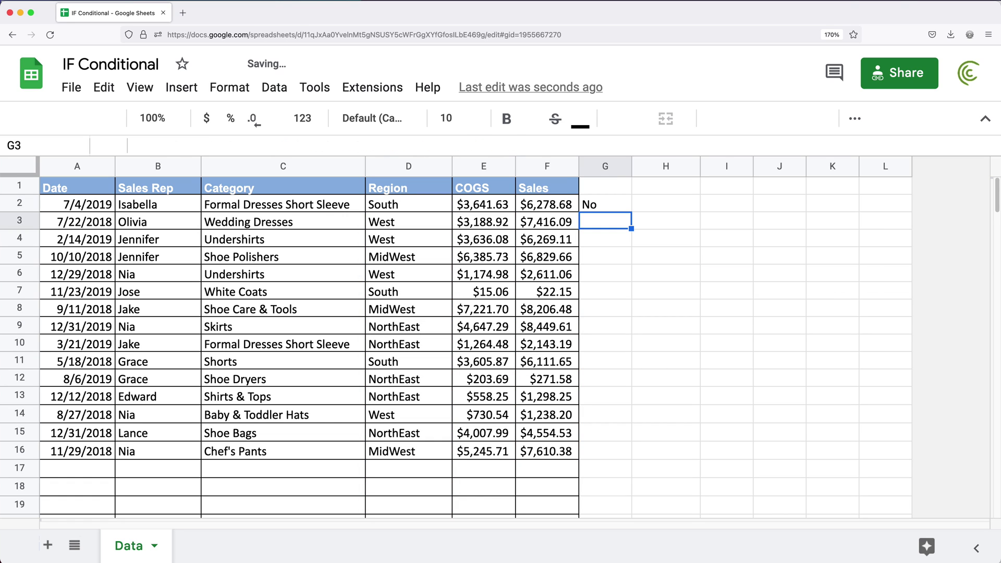
# Step: Copy the IF(AND(...)) part inside ArrayFormula from G2 and leave the cell without editing it
pyautogui.click(608, 203)
pyautogui.doubleClick(608, 205)
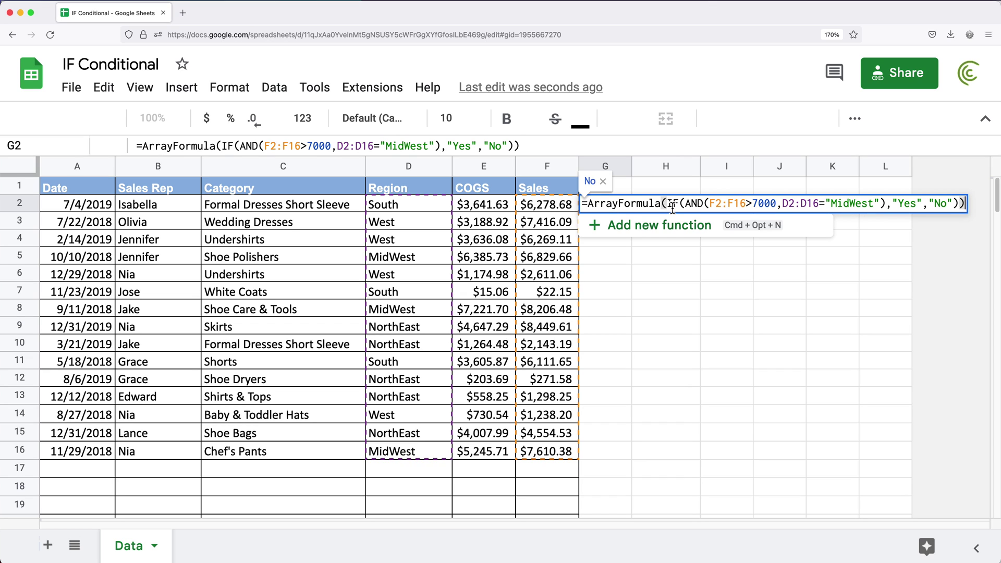
pyautogui.click(965, 204)
pyautogui.moveTo(852, 197); pyautogui.dragTo(702, 205)
pyautogui.hotkey('ctrl', 'c')
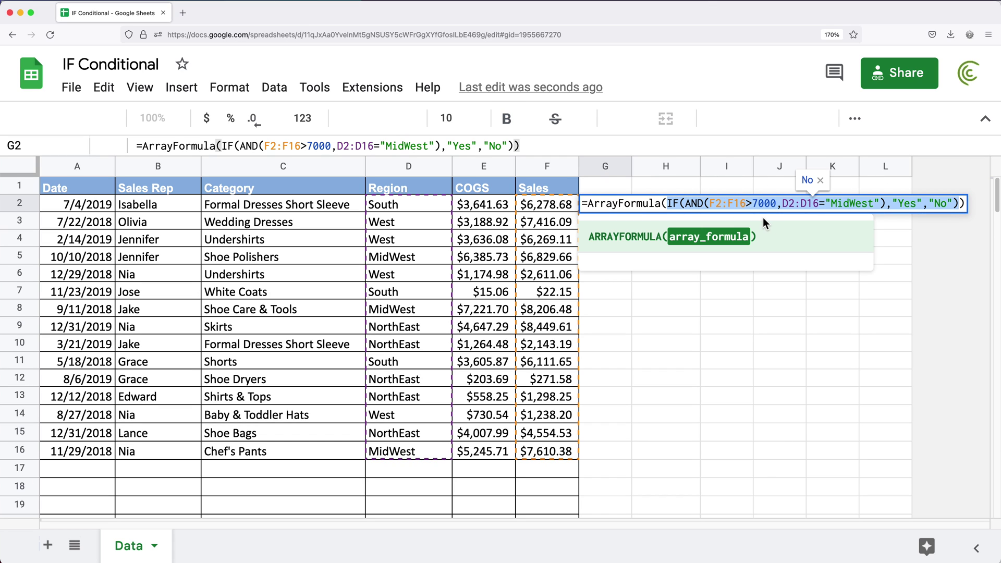
pyautogui.press('Escape')
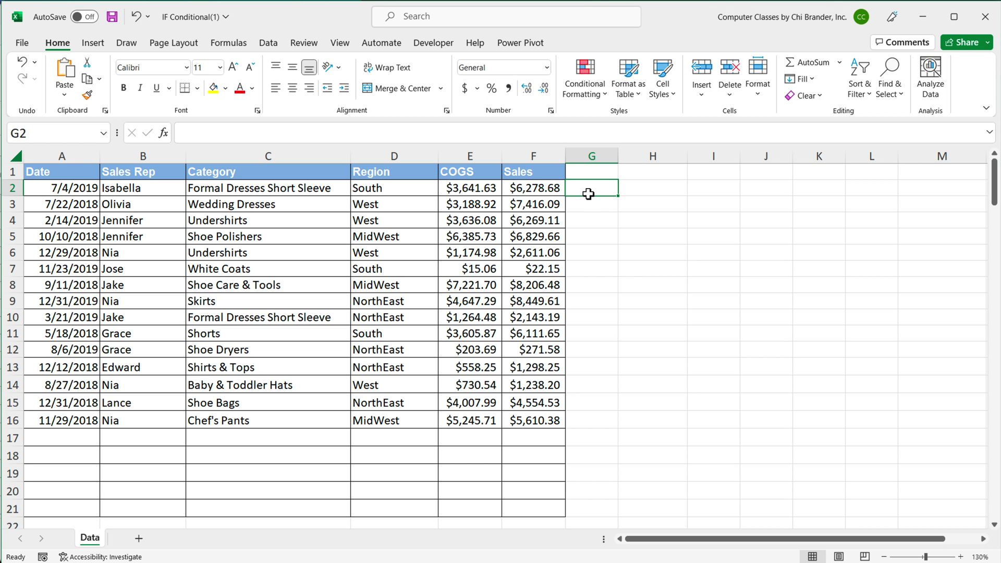
# Step: Switch to the Excel workbook, enter the copied IF formula in G2 after an equals sign, and inspect its AND function
pyautogui.write('=')
pyautogui.hotkey('ctrl', 'v')
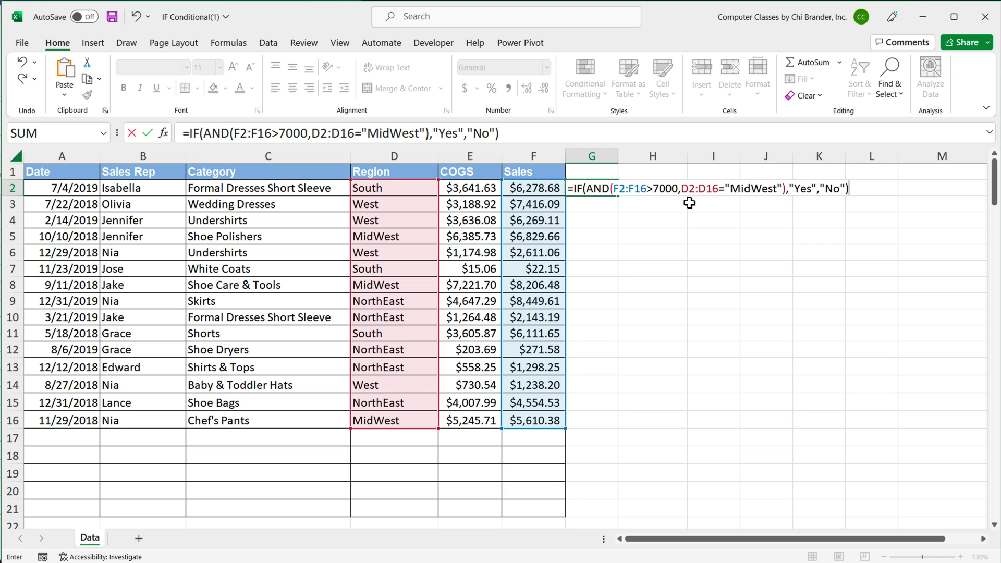
pyautogui.press('Return')
pyautogui.doubleClick(584, 189)
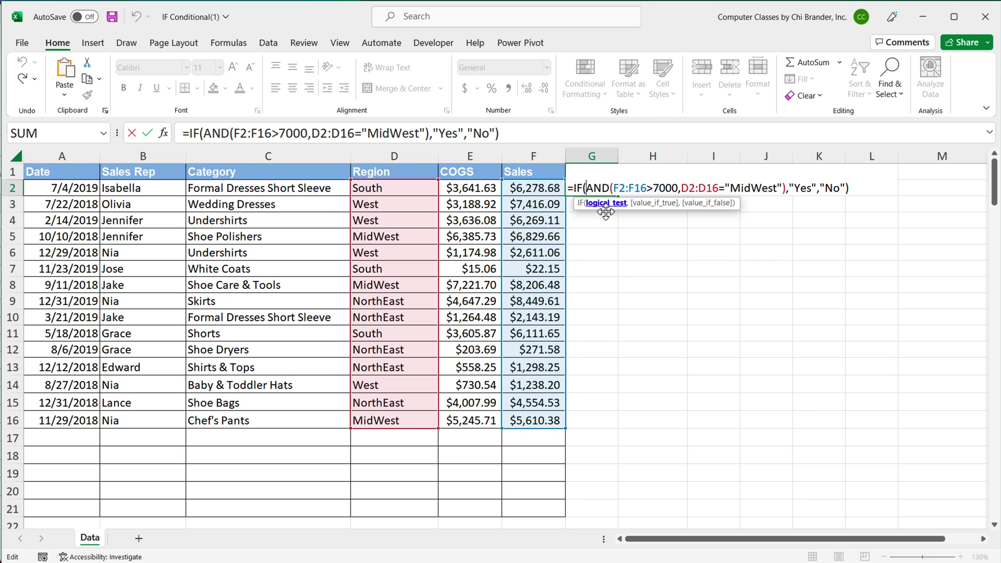
pyautogui.doubleClick(599, 189)
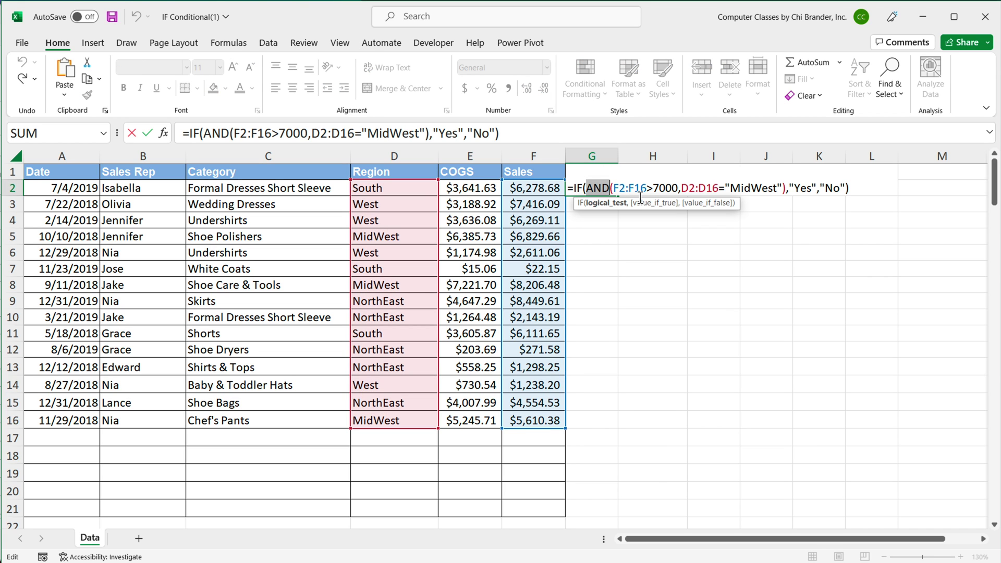
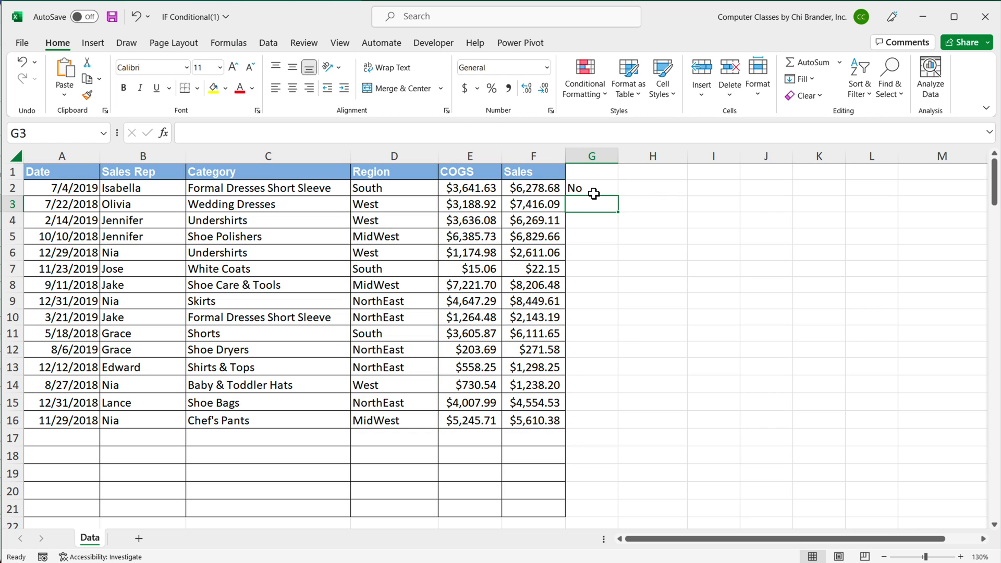
# Step: Reduce the ranges in the G2 formula to the single cells F2 and D2
pyautogui.doubleClick(594, 191)
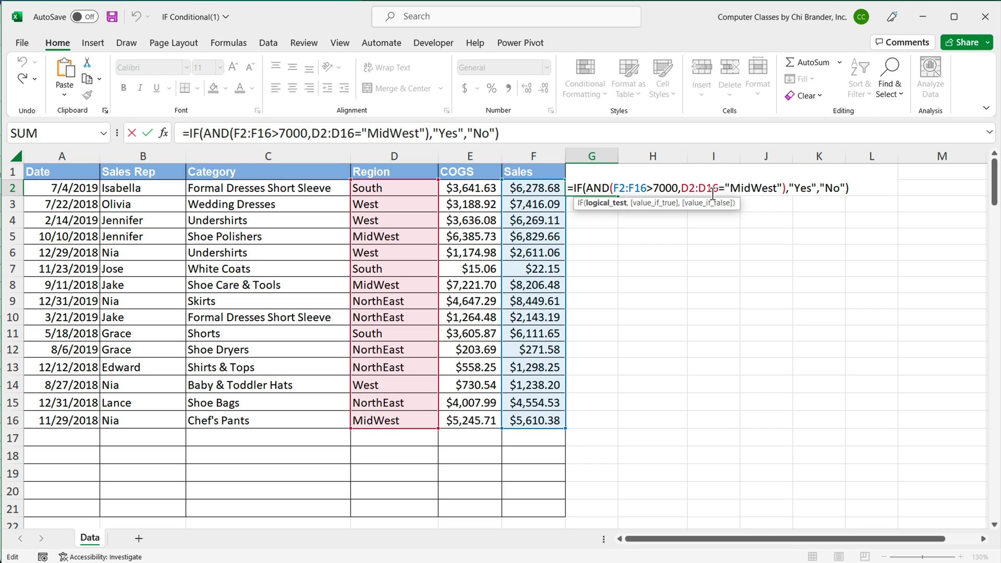
pyautogui.click(649, 187)
pyautogui.press('BackSpace')
pyautogui.press('BackSpace')
pyautogui.press('BackSpace')
pyautogui.press('BackSpace')
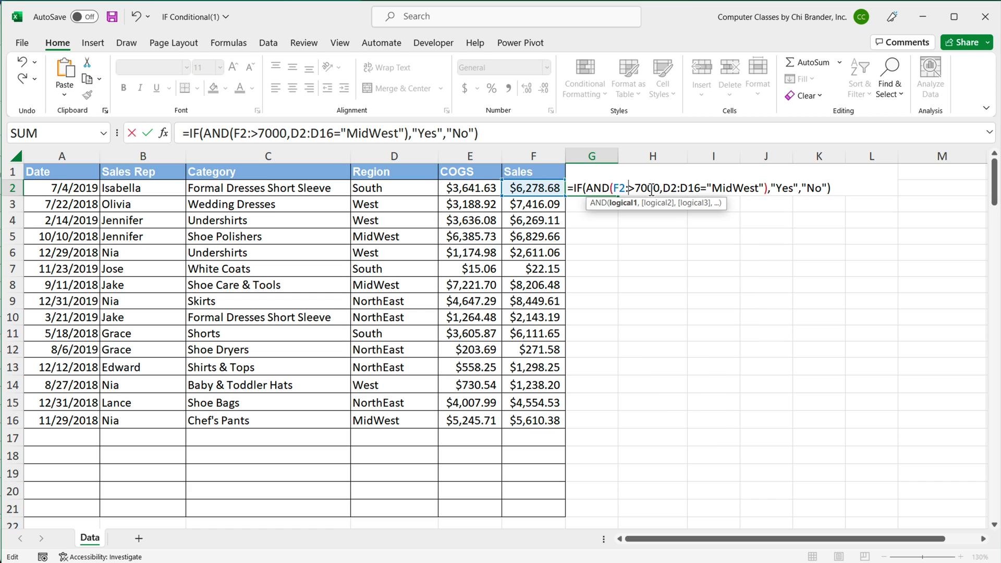
pyautogui.click(698, 188)
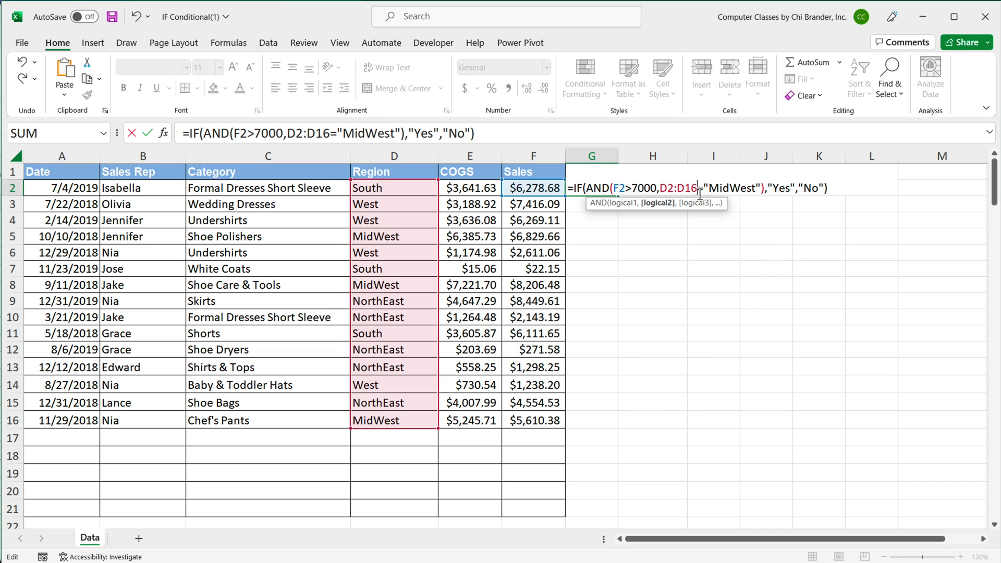
pyautogui.press('BackSpace')
pyautogui.press('BackSpace')
pyautogui.press('BackSpace')
pyautogui.press('BackSpace')
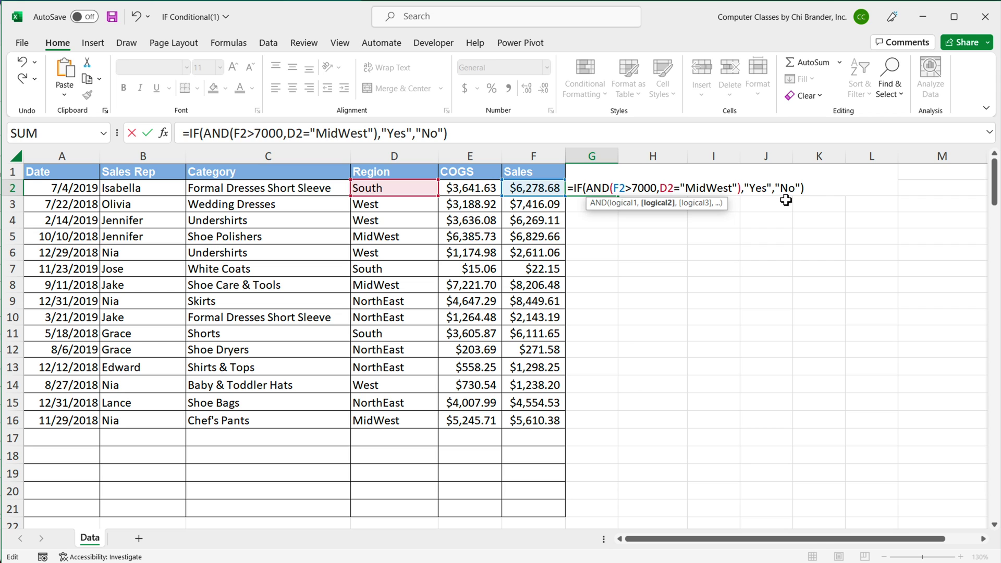
pyautogui.press('Return')
# Step: Fill the G2 formula down to G16, extend it to G21, and select the results for the empty rows G17:G21
pyautogui.click(599, 188)
pyautogui.moveTo(618, 196); pyautogui.dragTo(603, 425)
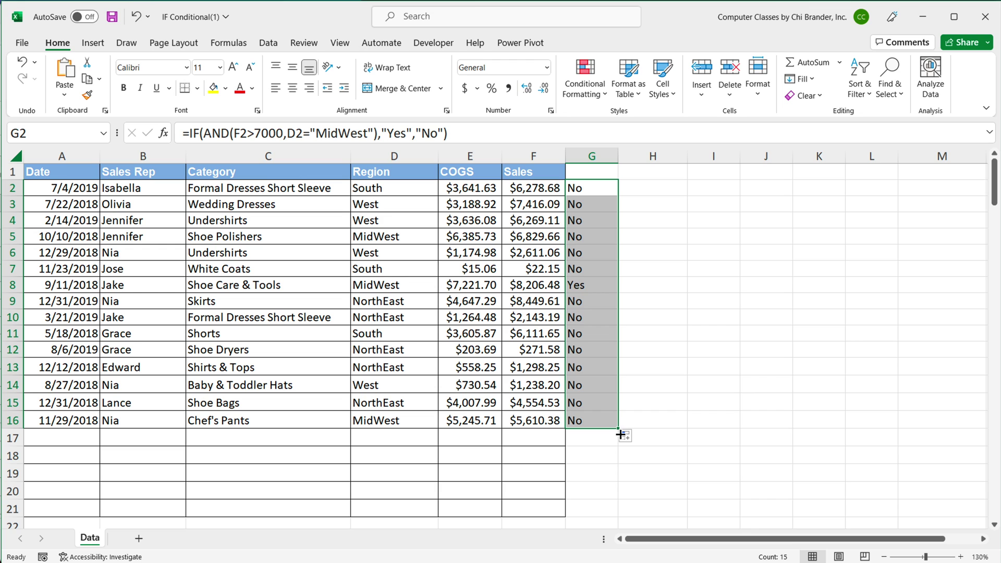
pyautogui.click(603, 423)
pyautogui.moveTo(617, 430); pyautogui.dragTo(606, 512)
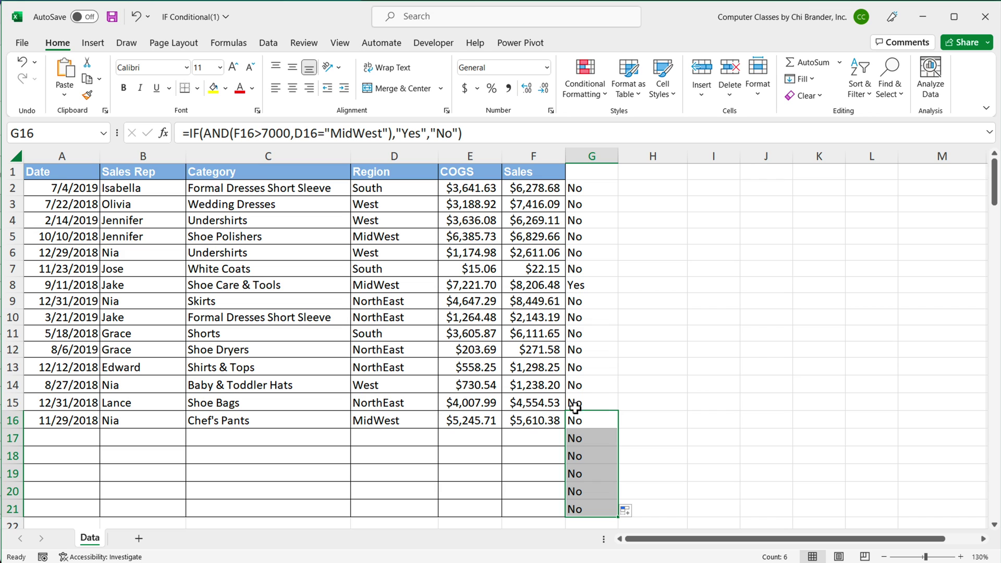
pyautogui.moveTo(575, 440); pyautogui.dragTo(577, 508)
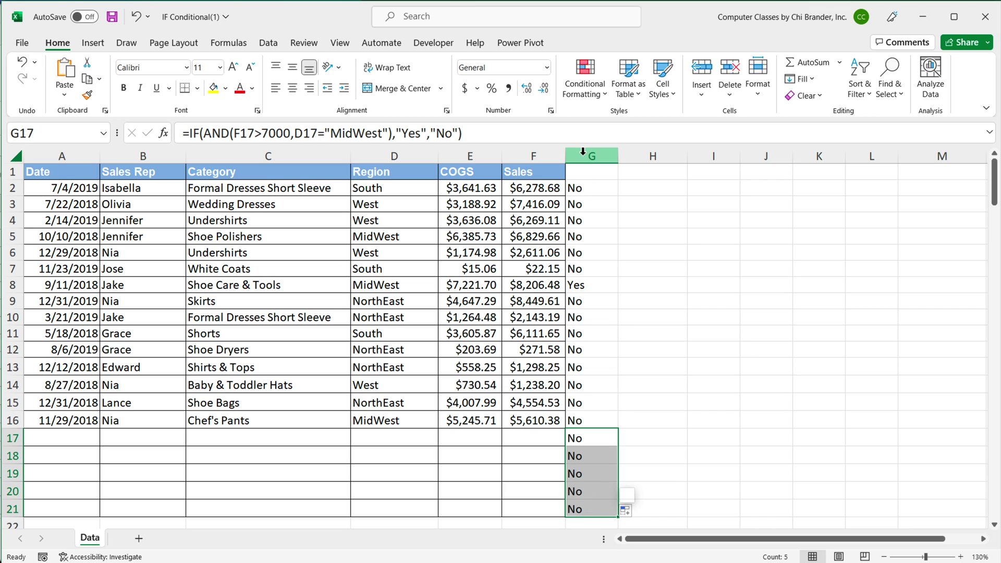
# Step: Change IF to IFS in the G2 formula and add a first test returning "" when D2=""
pyautogui.doubleClick(580, 189)
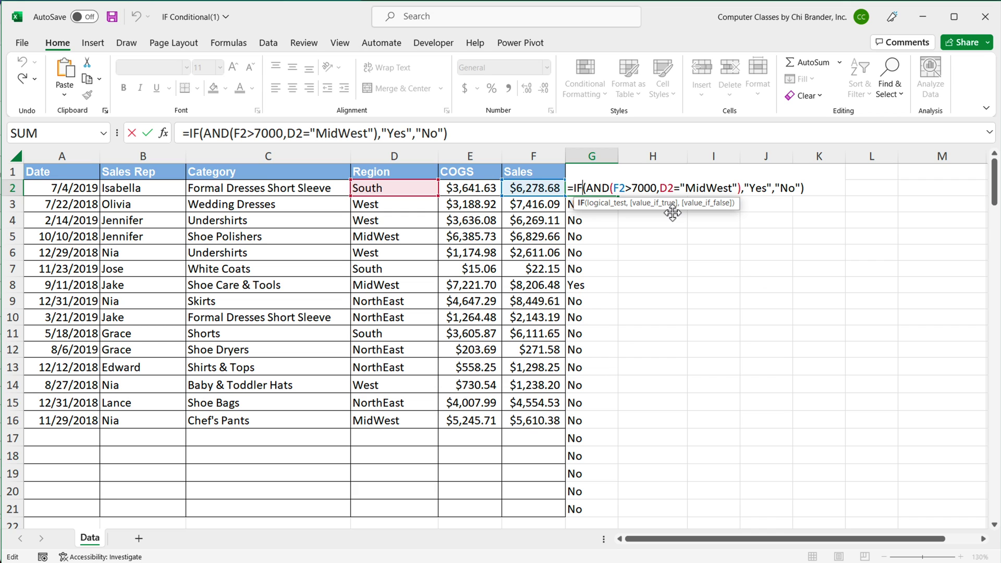
pyautogui.write('S')
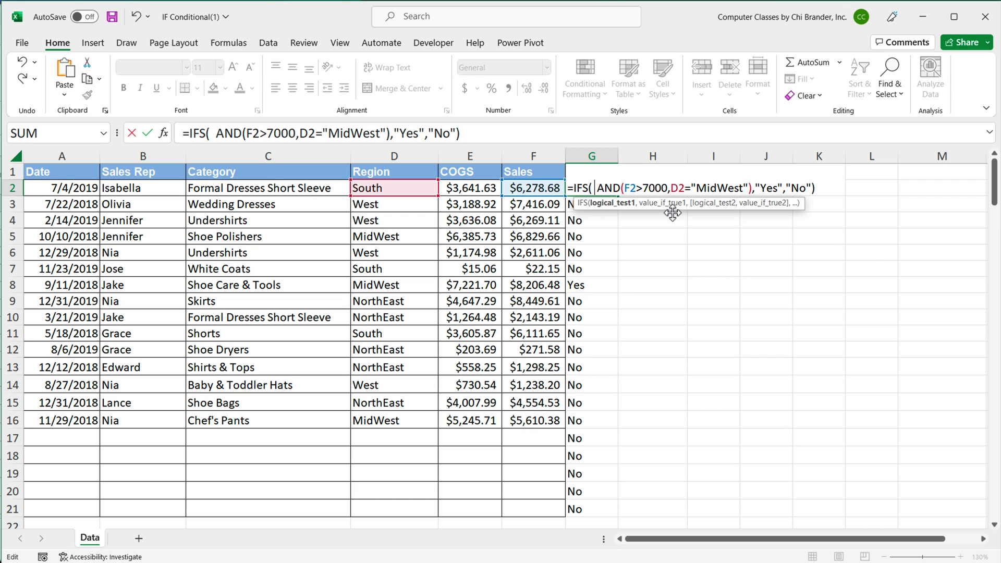
pyautogui.click(398, 191)
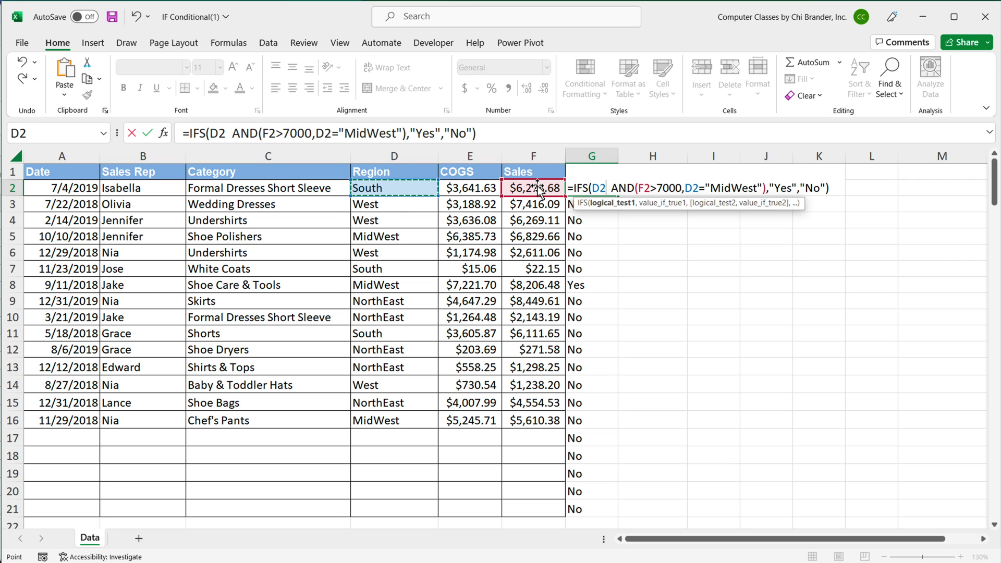
pyautogui.write('=""')
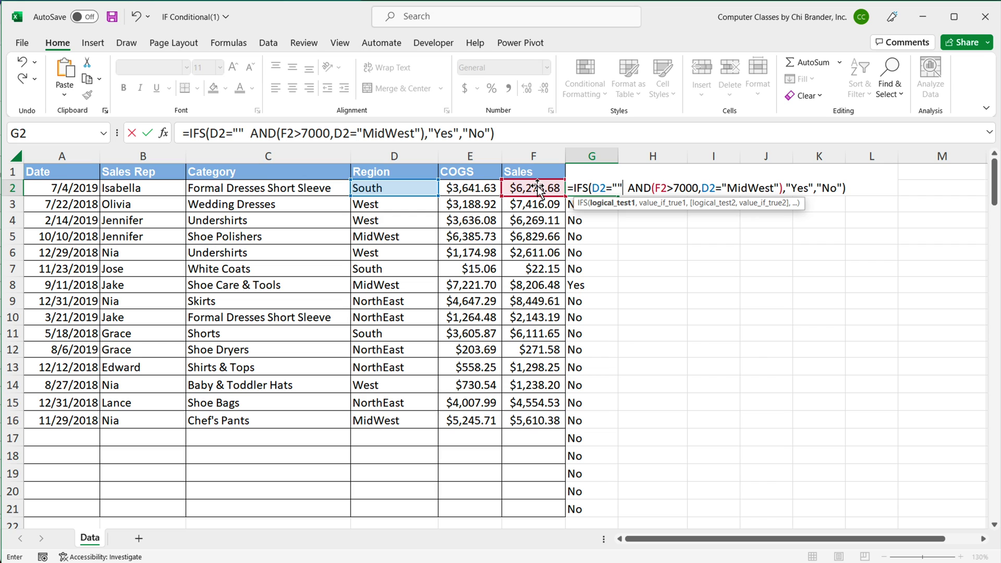
pyautogui.write(',')
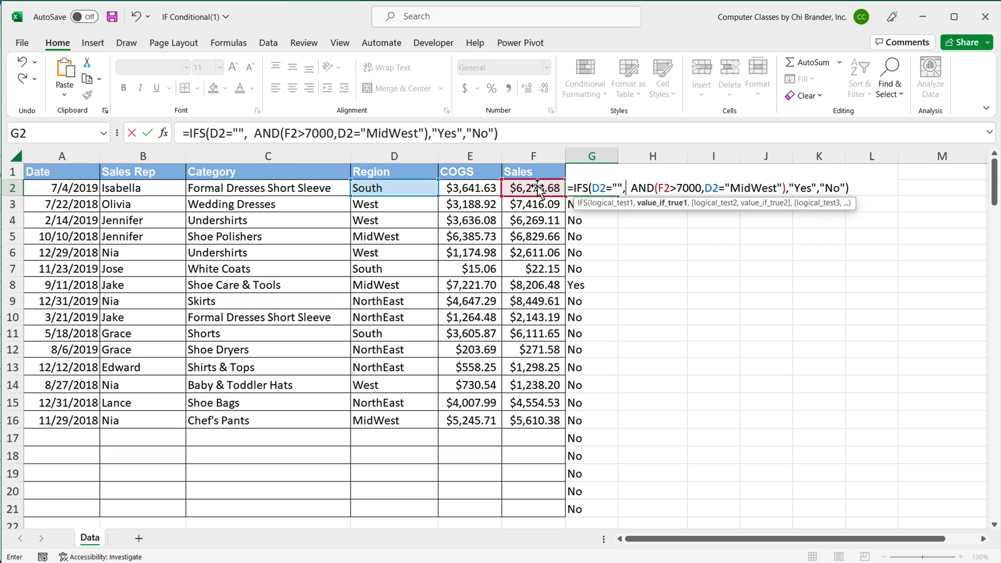
pyautogui.write('""')
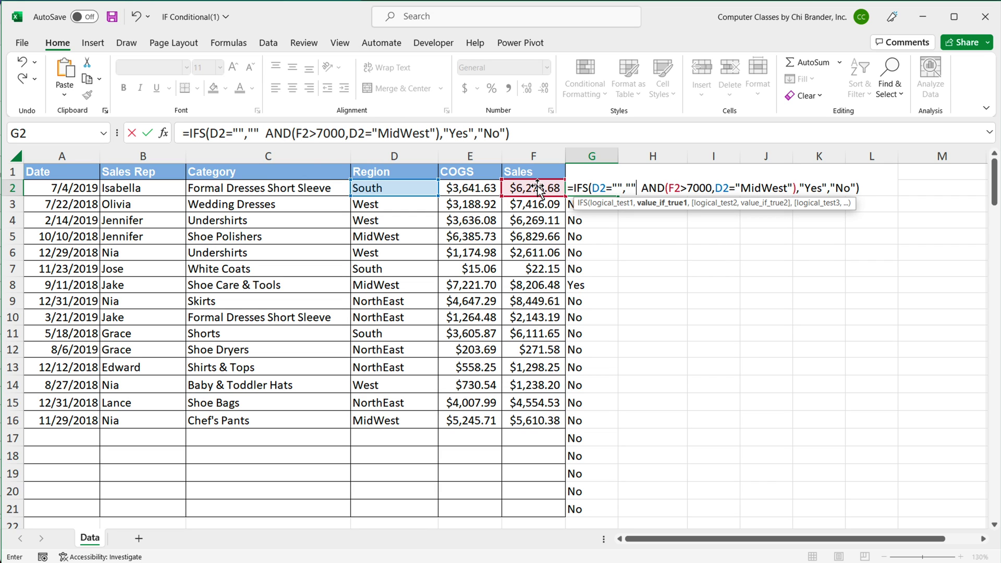
pyautogui.write(',')
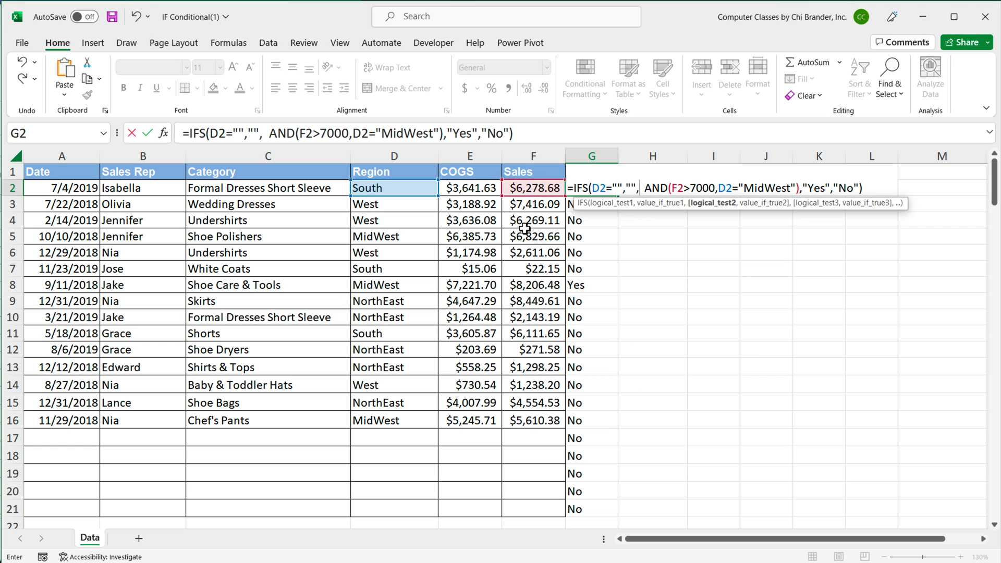
# Step: Add a second IFS test before the AND condition that returns "" when F2=""
pyautogui.click(537, 191)
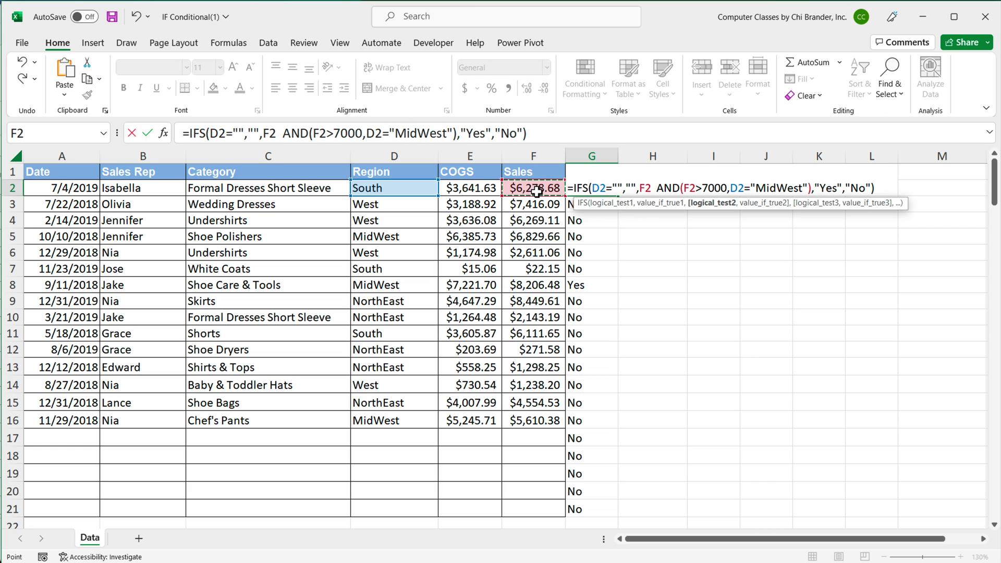
pyautogui.write('="",""')
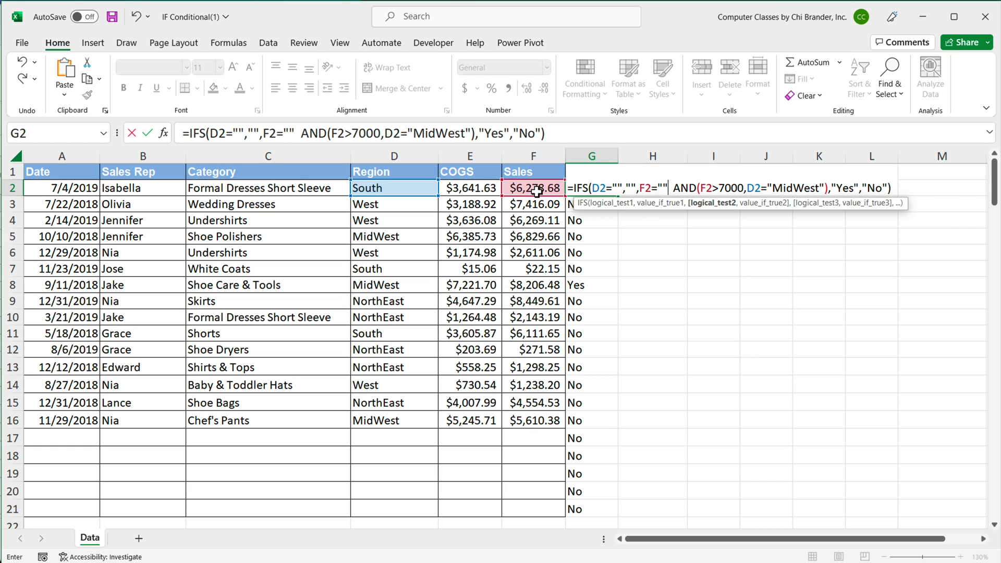
pyautogui.click(686, 188)
pyautogui.write(',"",')
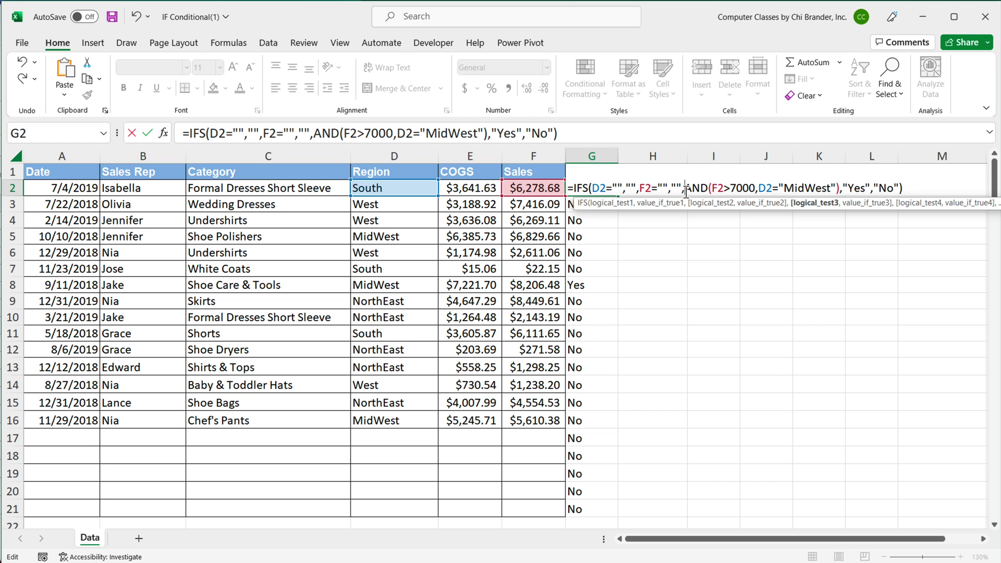
# Step: Check the AND test and its "Yes" result, and insert TRUE as the final IFS test before "No"
pyautogui.moveTo(685, 189); pyautogui.dragTo(842, 192)
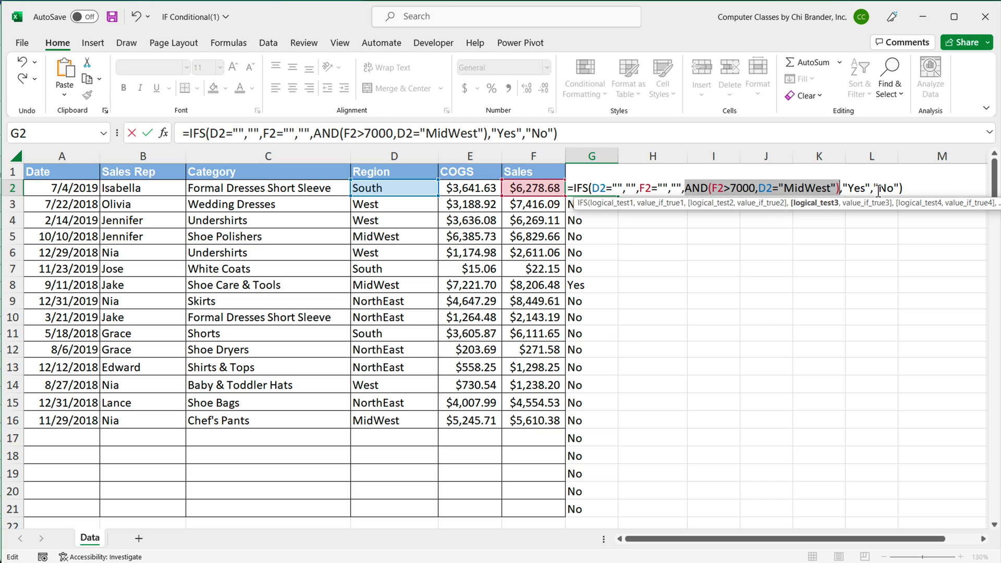
pyautogui.click(844, 191)
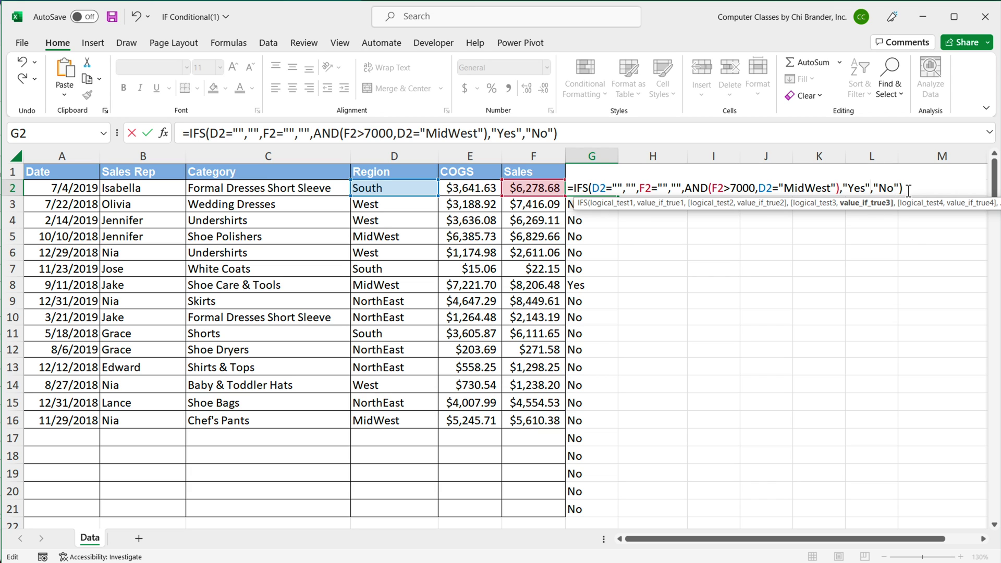
pyautogui.click(875, 190)
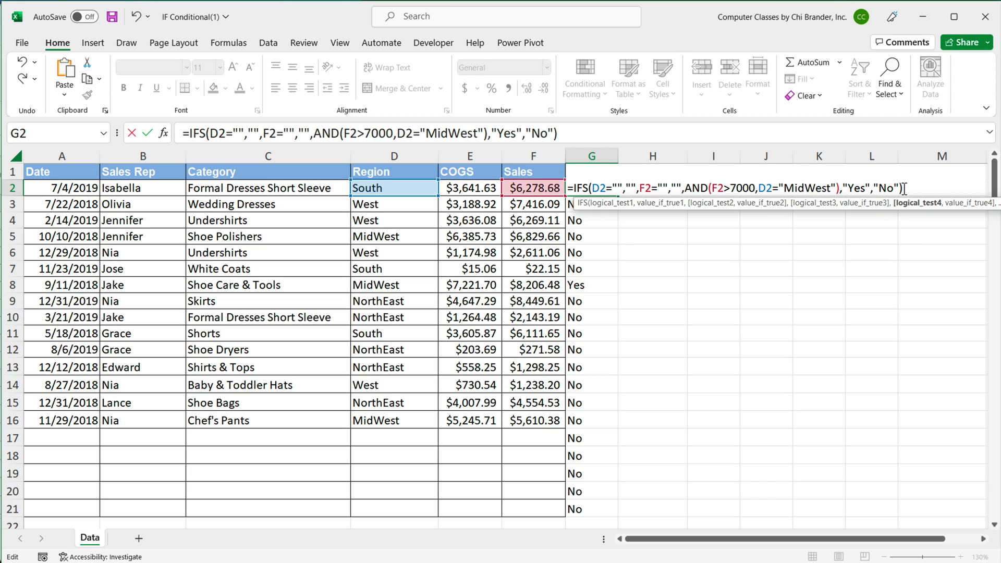
pyautogui.write('TRUE,')
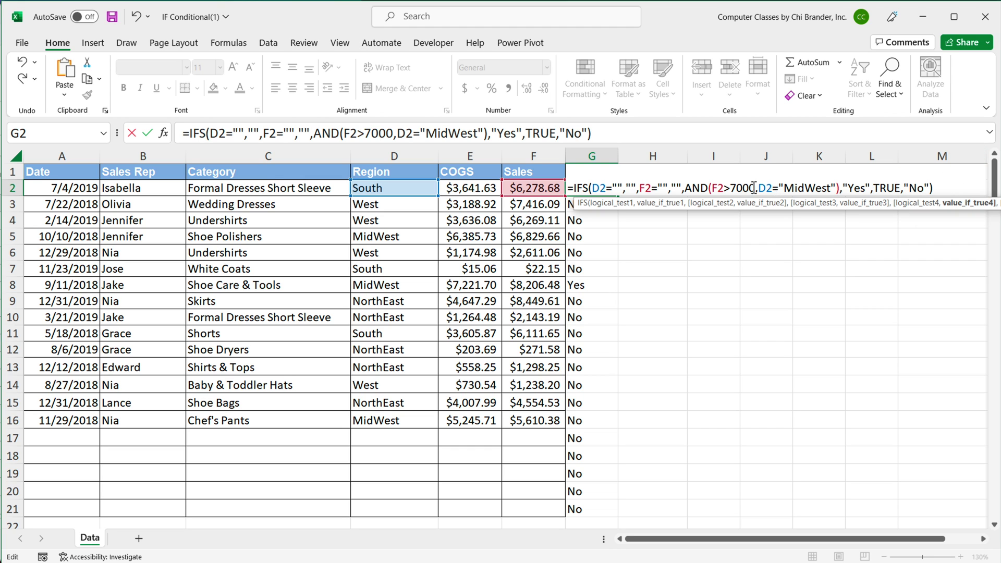
# Step: Commit the IFS formula in G2 and fill it down to G21
pyautogui.press('Return')
pyautogui.click(601, 188)
pyautogui.moveTo(617, 196); pyautogui.dragTo(631, 513)
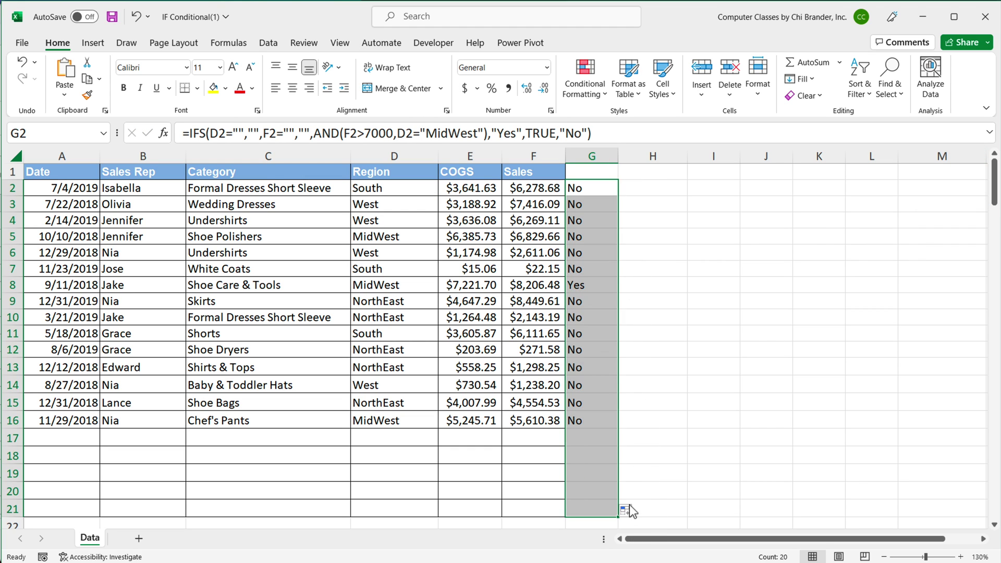
# Step: Copy the IFS expression from the G2 formula without its equals sign, leaving the cell as it is
pyautogui.doubleClick(592, 188)
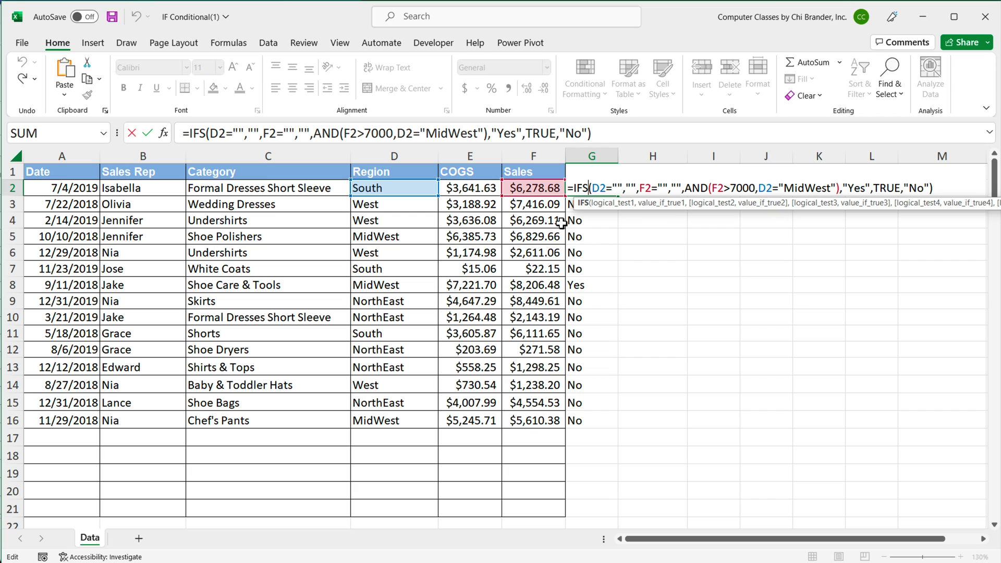
pyautogui.click(576, 189)
pyautogui.moveTo(575, 189); pyautogui.dragTo(971, 214)
pyautogui.rightClick(621, 195)
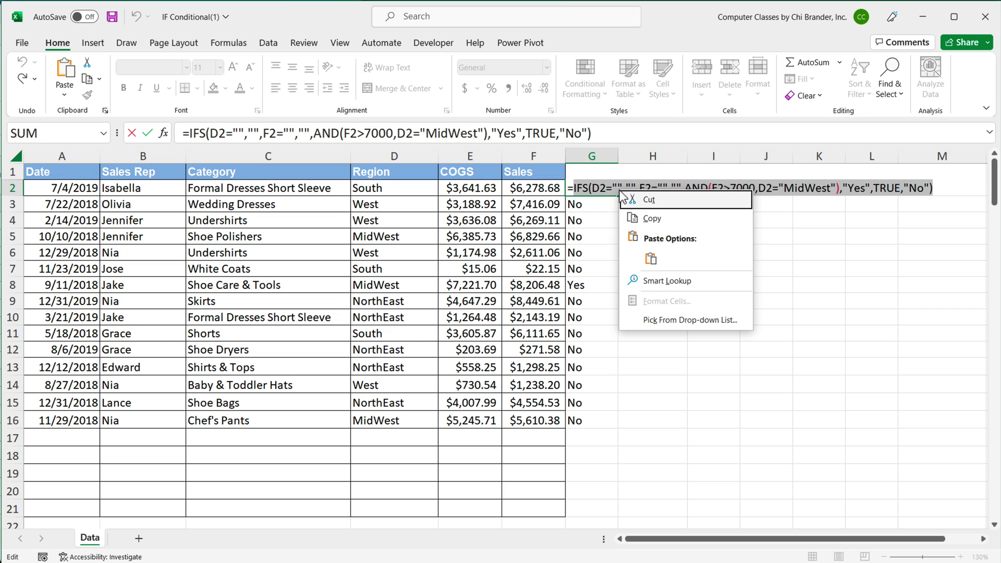
pyautogui.click(651, 218)
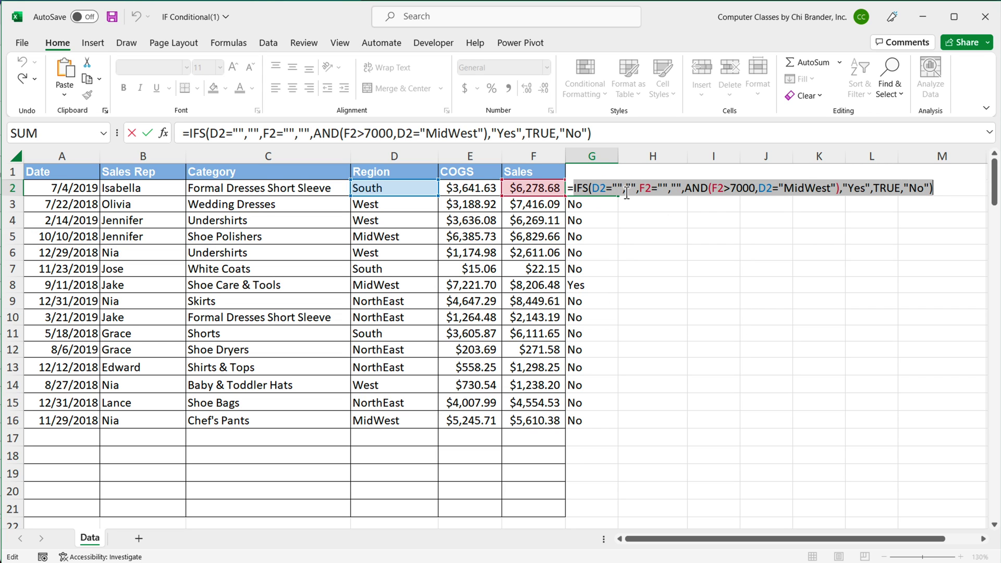
pyautogui.press('Return')
# Step: Start a MAP formula in H2 with the sales range F2:F21 and the region range D2:D21 as its arrays
pyautogui.click(642, 192)
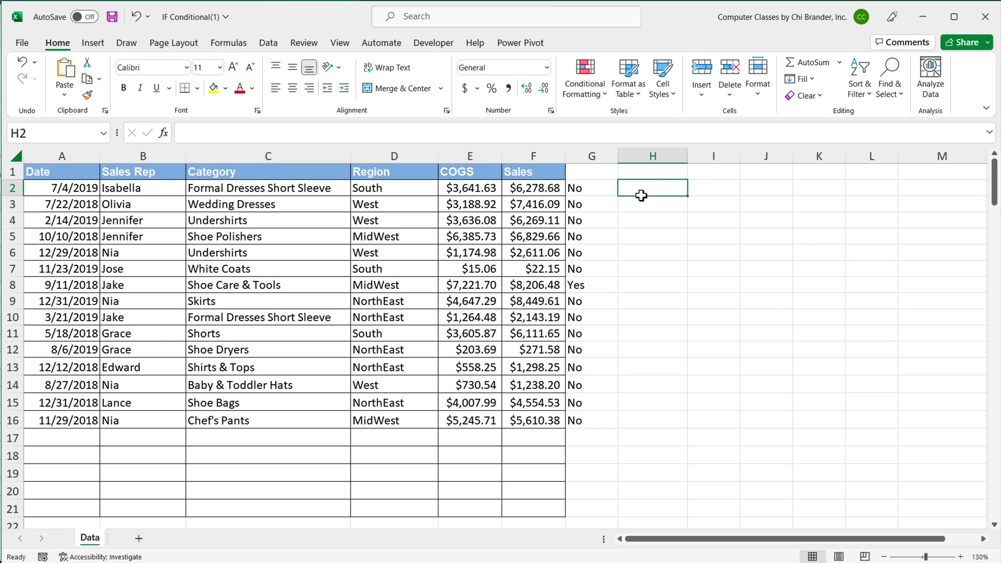
pyautogui.write('=MAP')
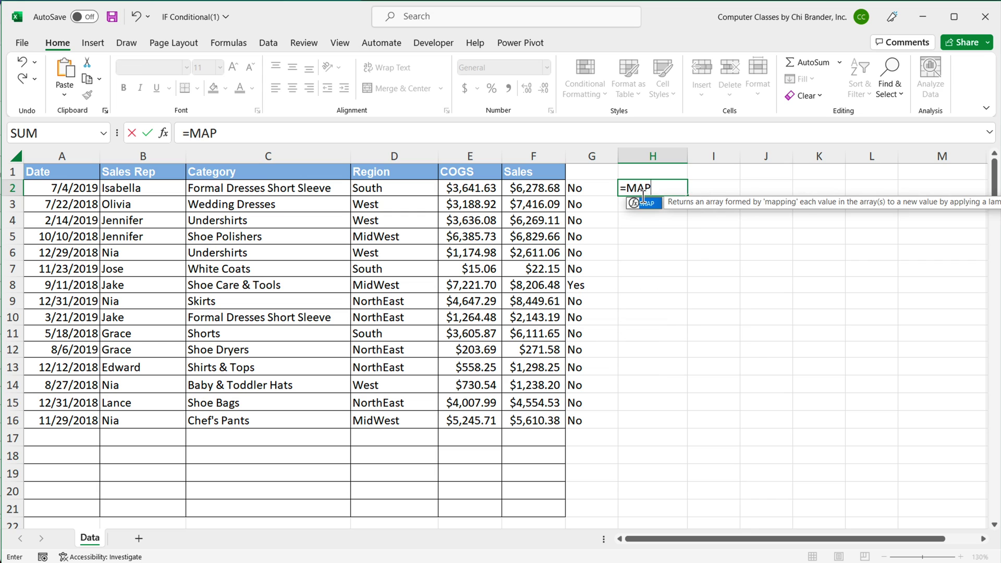
pyautogui.write('(')
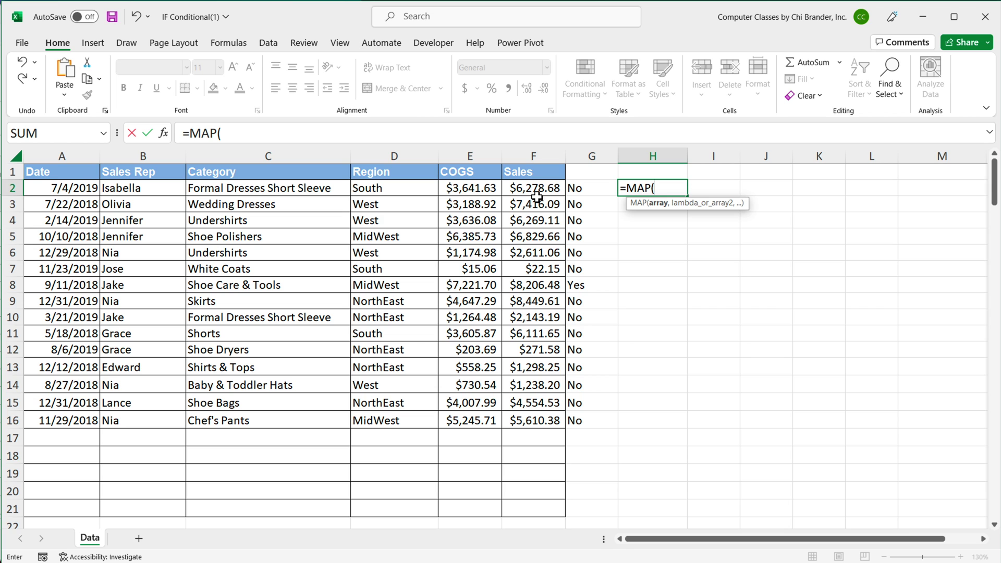
pyautogui.moveTo(534, 193); pyautogui.dragTo(526, 506)
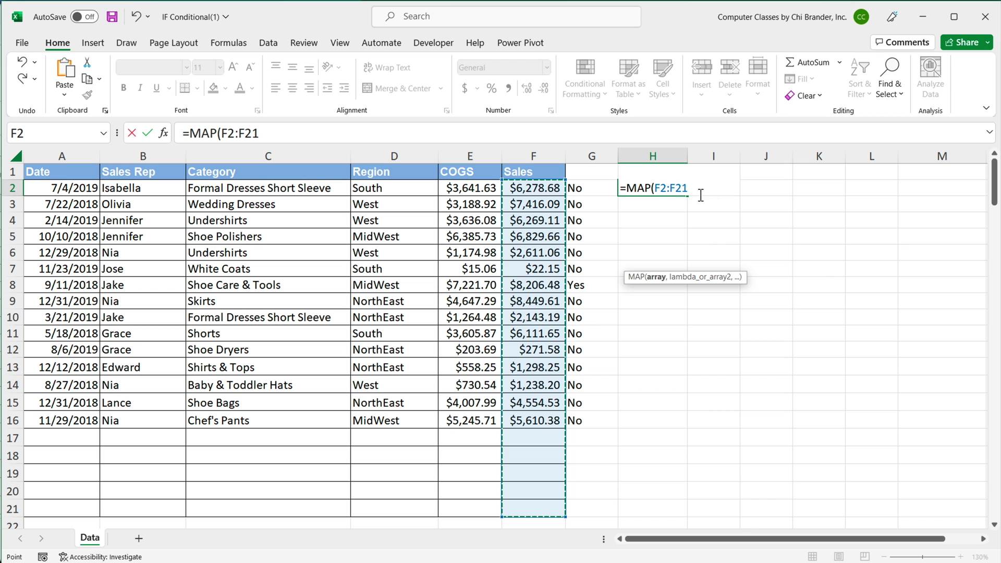
pyautogui.write(',')
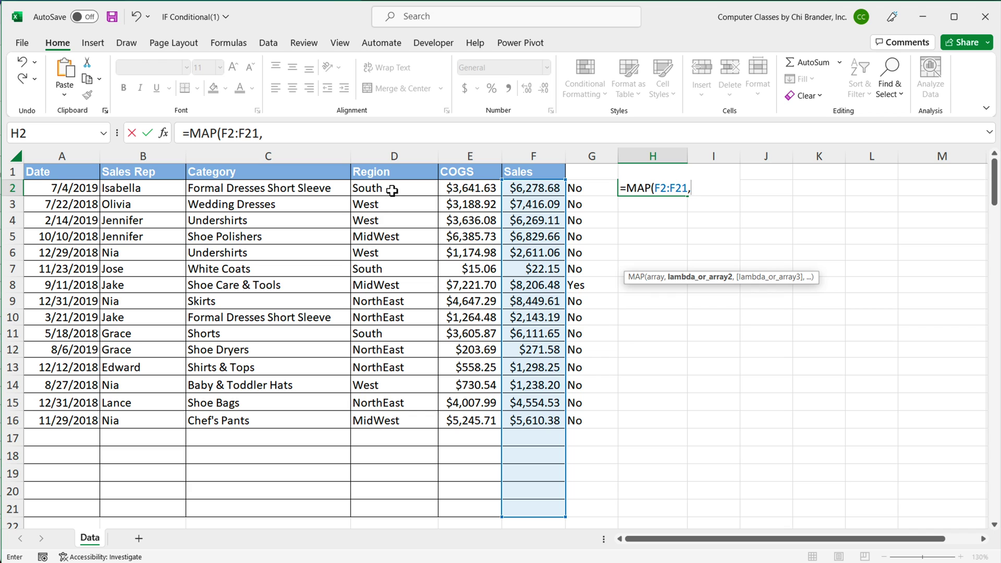
pyautogui.moveTo(392, 190); pyautogui.dragTo(412, 505)
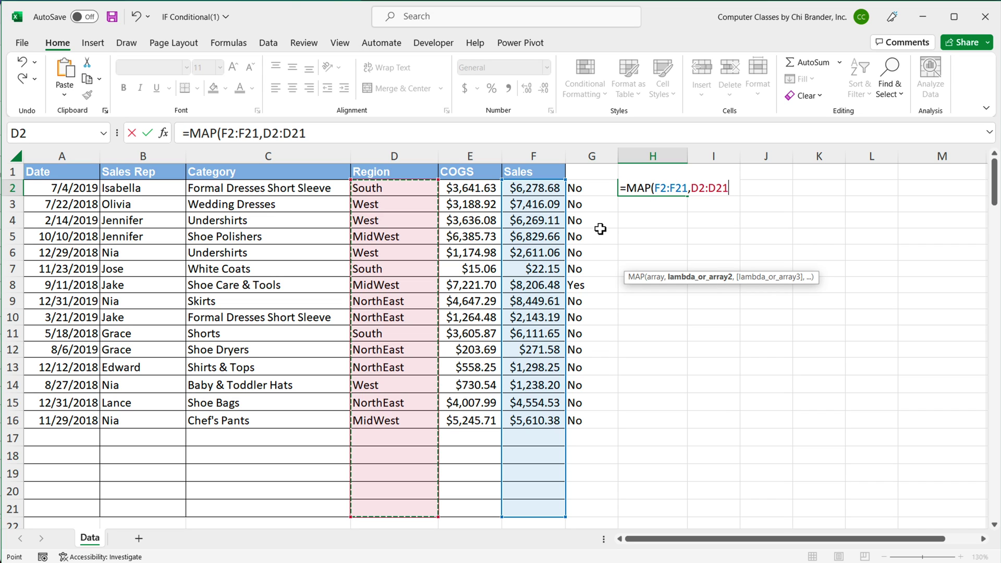
pyautogui.write(',')
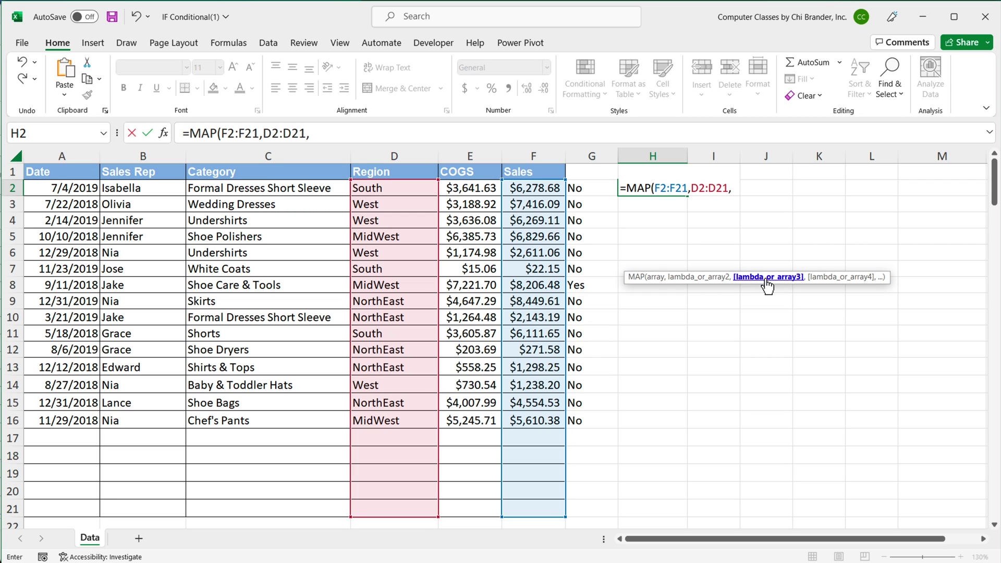
# Step: Add a LAMBDA function as the next MAP argument, with the parameters sales and region
pyautogui.write('LAM')
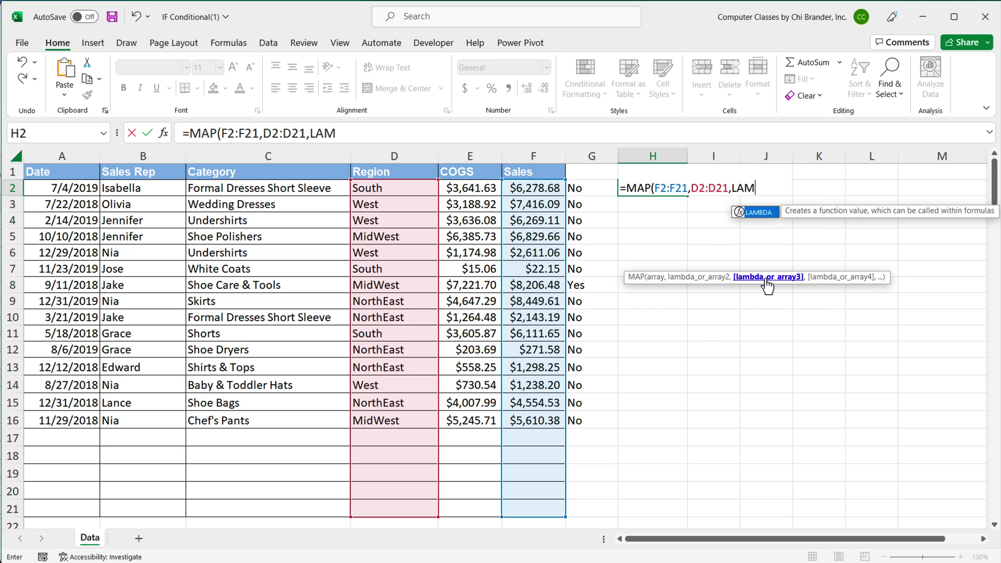
pyautogui.press('Tab')
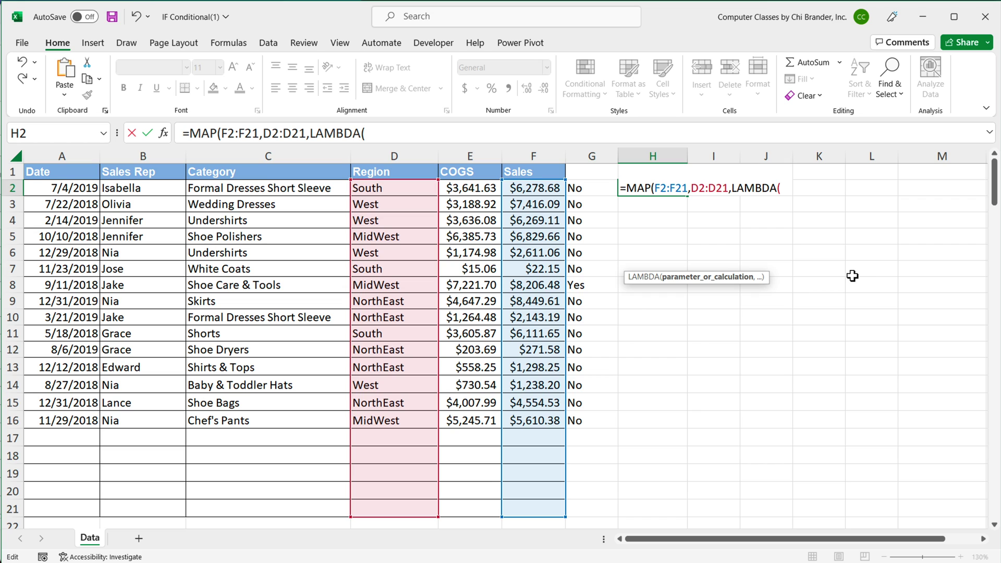
pyautogui.write('salesa')
pyautogui.press('BackSpace')
pyautogui.write(',')
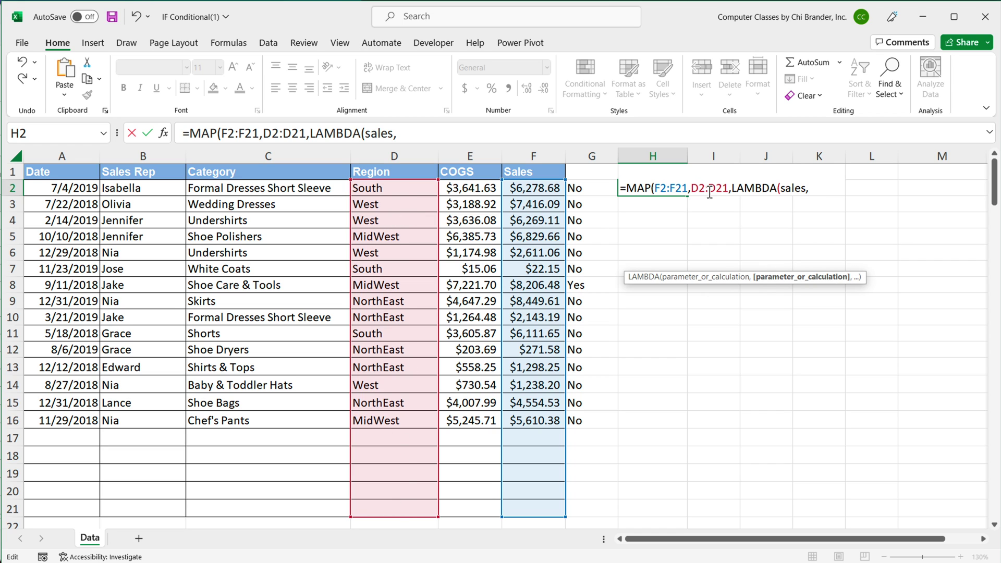
pyautogui.write('region')
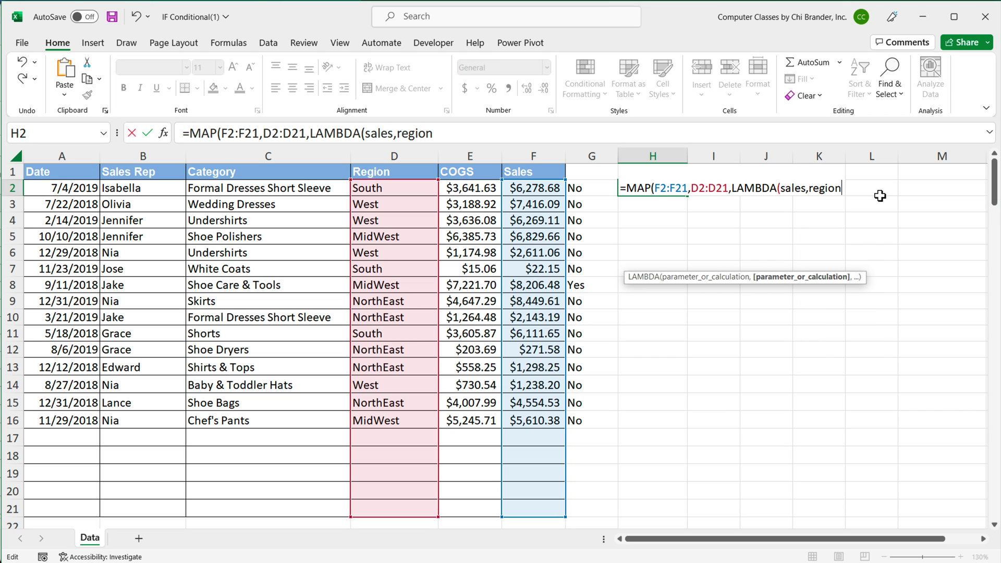
pyautogui.write(',')
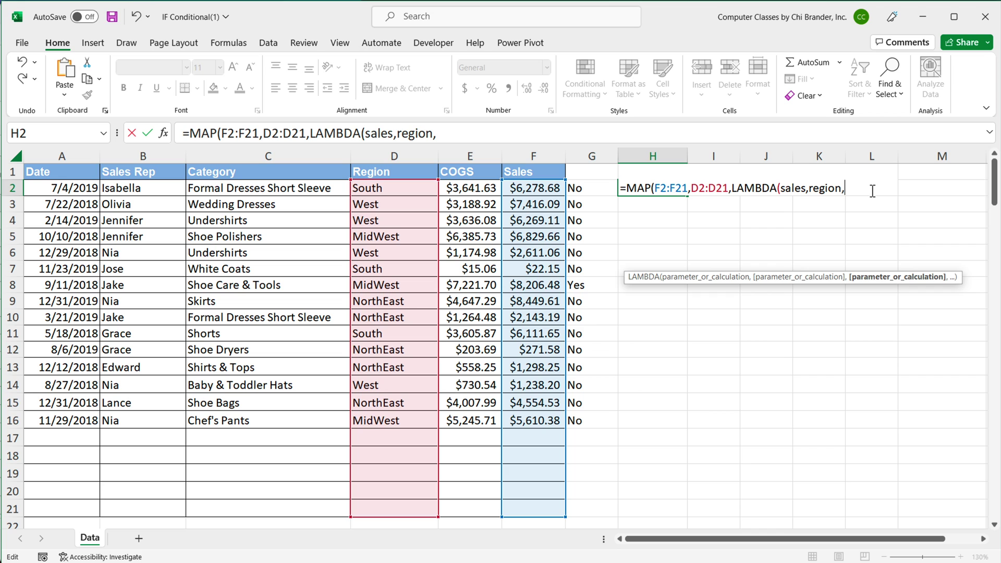
# Step: Paste the copied IFS expression as the LAMBDA calculation and close both the LAMBDA and MAP functions
pyautogui.hotkey('ctrl', 'v')
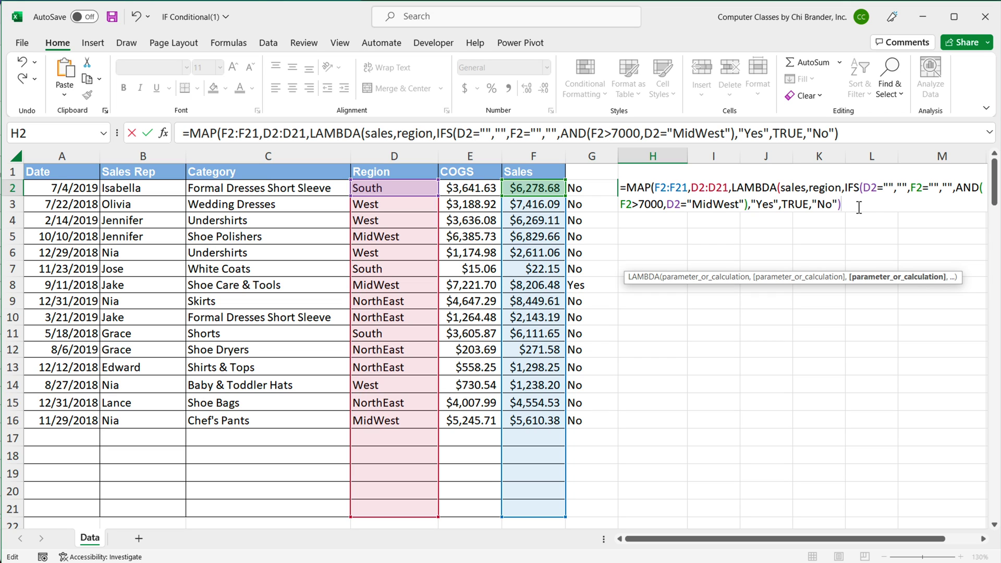
pyautogui.write(')')
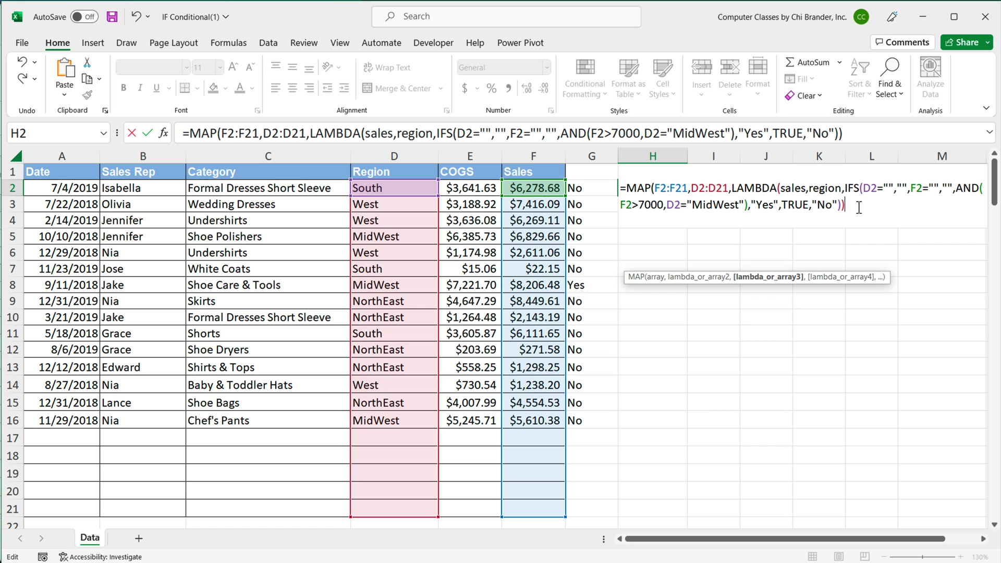
pyautogui.write(')')
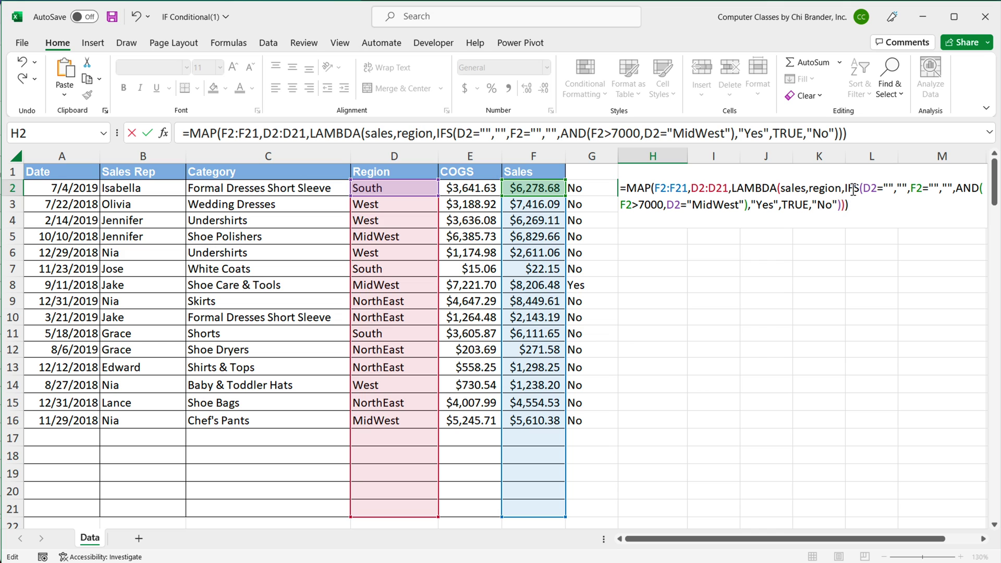
# Step: In the two blank tests of the pasted IFS, replace D2 with region and F2 with sales
pyautogui.moveTo(846, 188)
pyautogui.mouseDown()
pyautogui.moveTo(805, 205)
pyautogui.moveTo(840, 211)
pyautogui.moveTo(834, 198)
pyautogui.moveTo(820, 202)
pyautogui.moveTo(846, 198)
pyautogui.mouseUp()
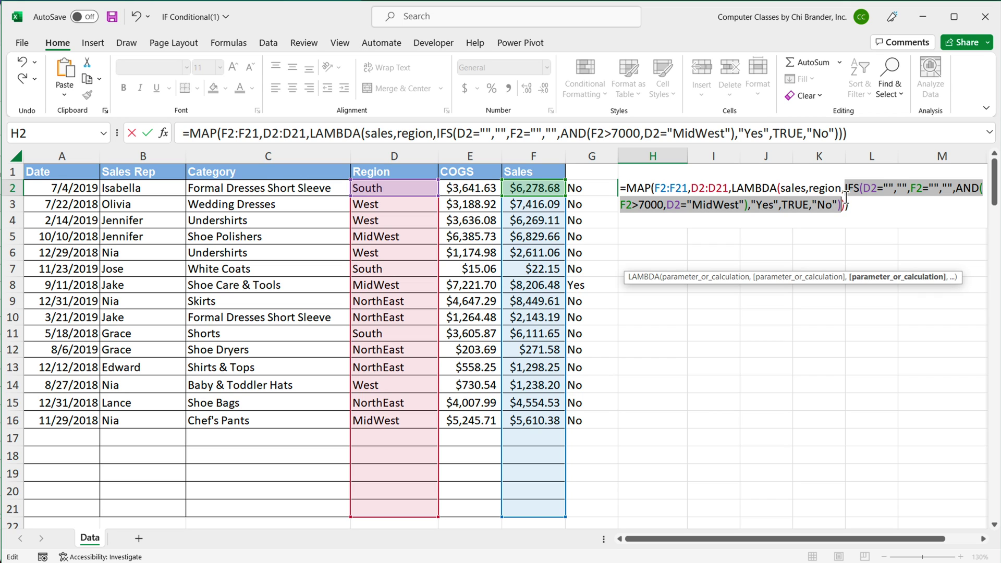
pyautogui.doubleClick(873, 189)
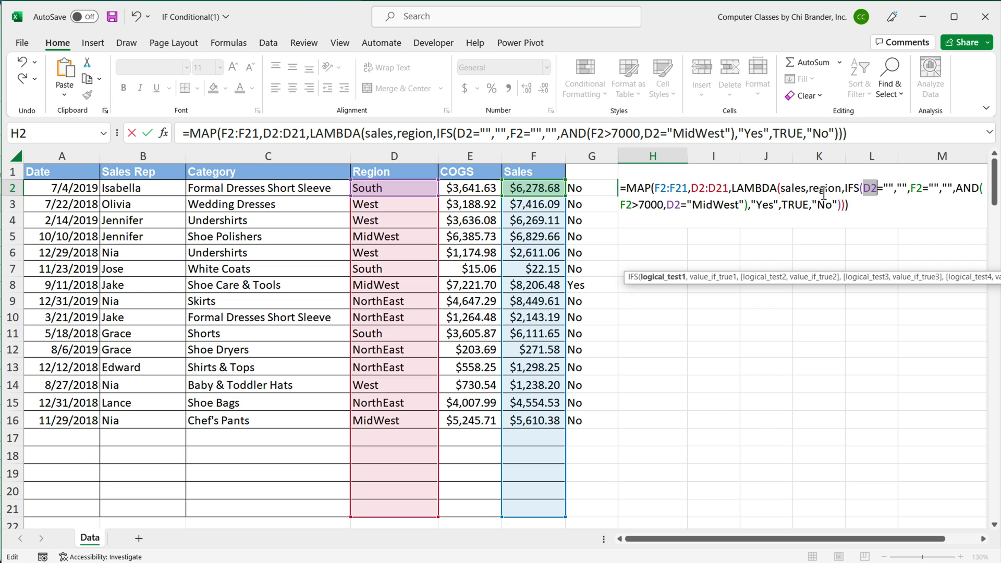
pyautogui.write('region')
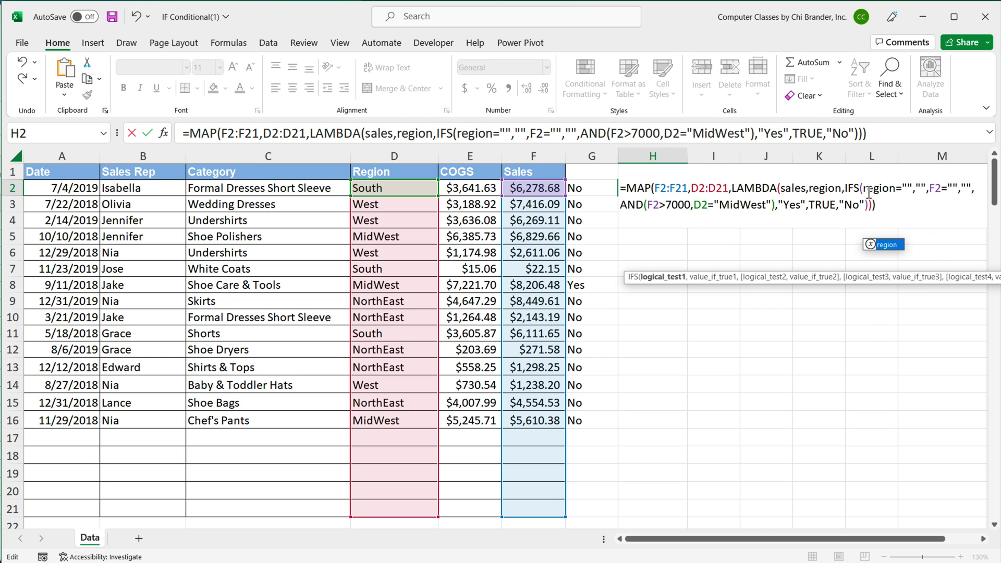
pyautogui.doubleClick(832, 189)
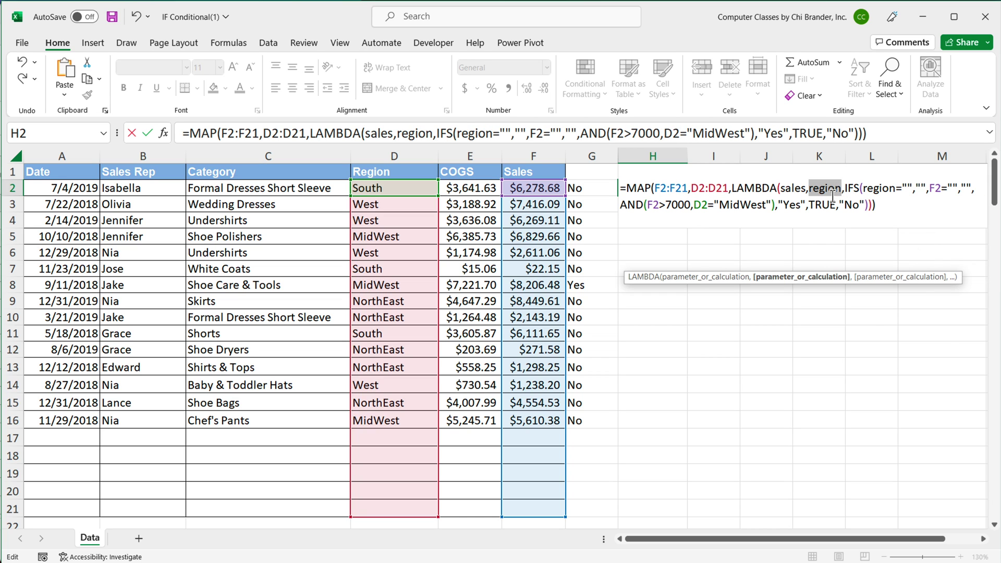
pyautogui.doubleClick(935, 189)
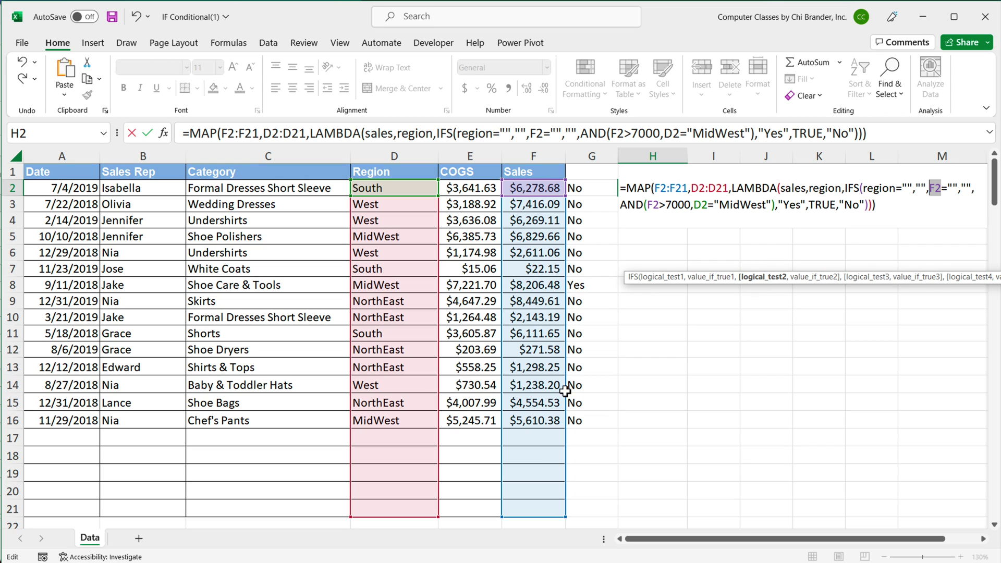
pyautogui.write('sales')
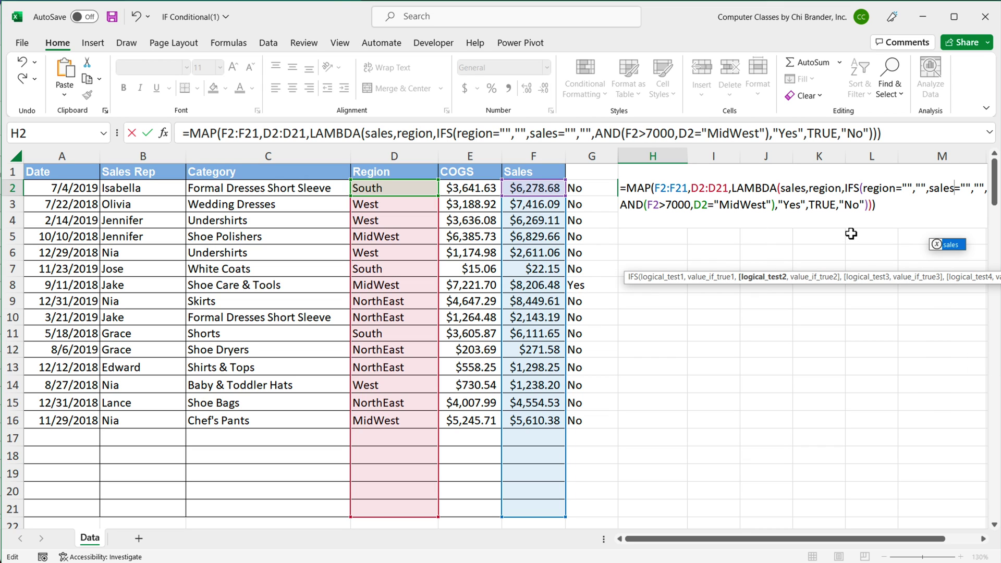
# Step: In the AND condition, replace F2 with sales and D2 with region
pyautogui.click(654, 207)
pyautogui.doubleClick(654, 206)
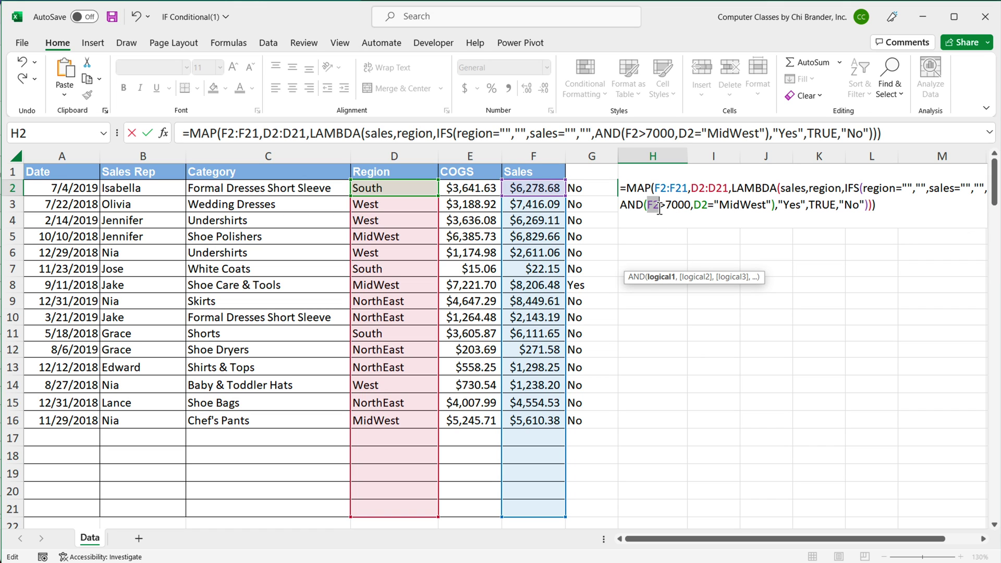
pyautogui.write('sales')
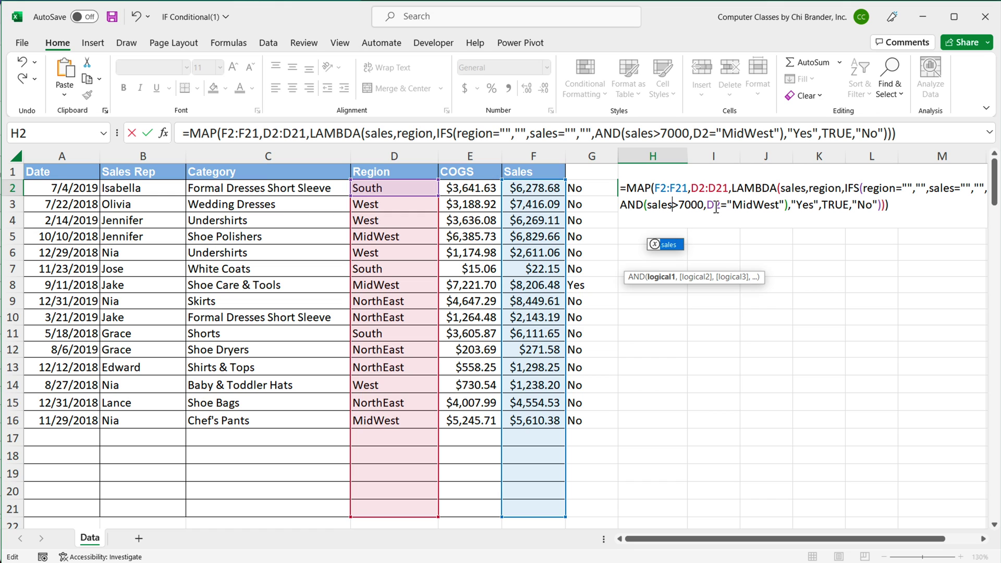
pyautogui.doubleClick(713, 205)
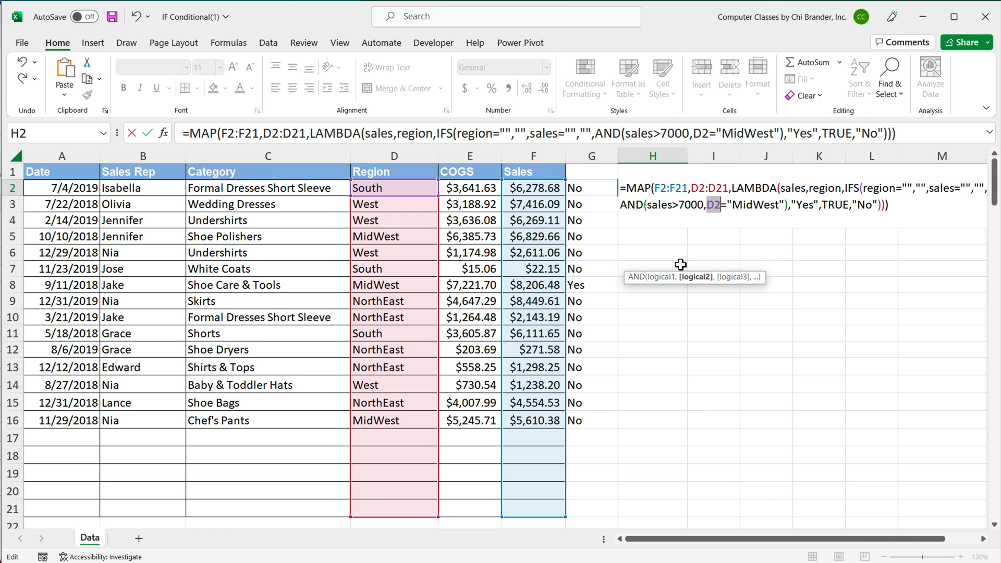
pyautogui.write('region')
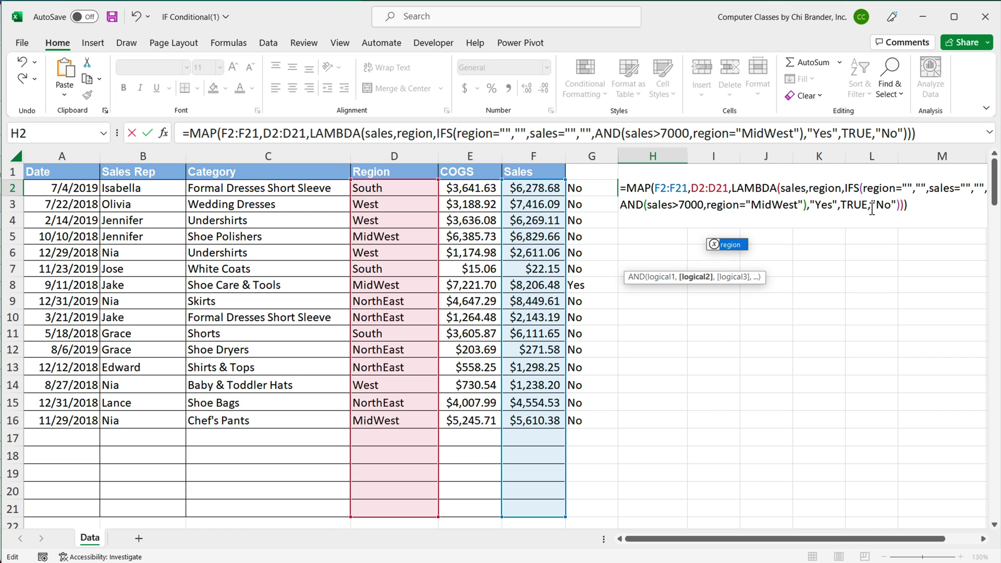
# Step: Check the pairing of F2:F21 with sales and D2:D21 with region, and commit the MAP formula in H2
pyautogui.click(661, 192)
pyautogui.moveTo(660, 192); pyautogui.dragTo(689, 192)
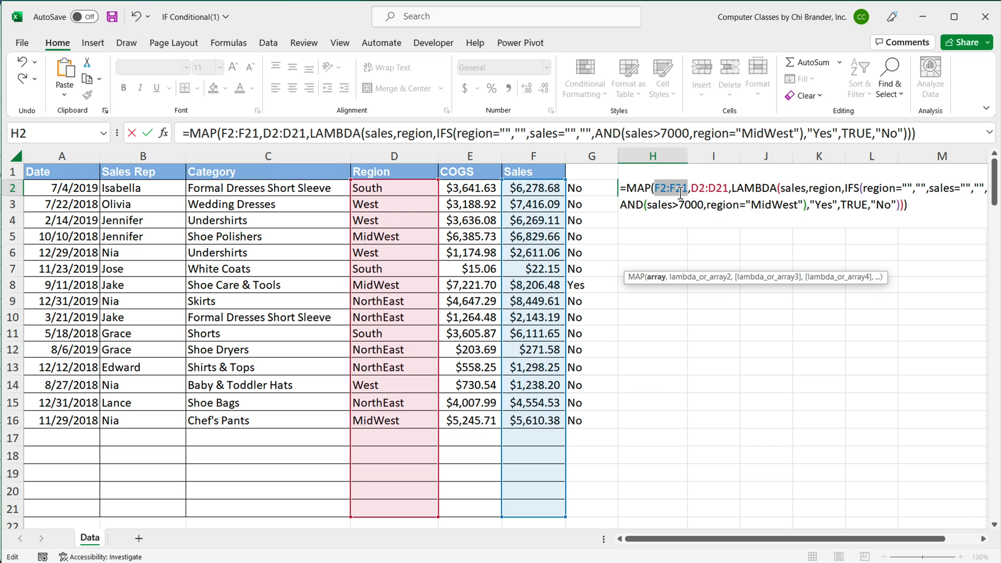
pyautogui.doubleClick(793, 191)
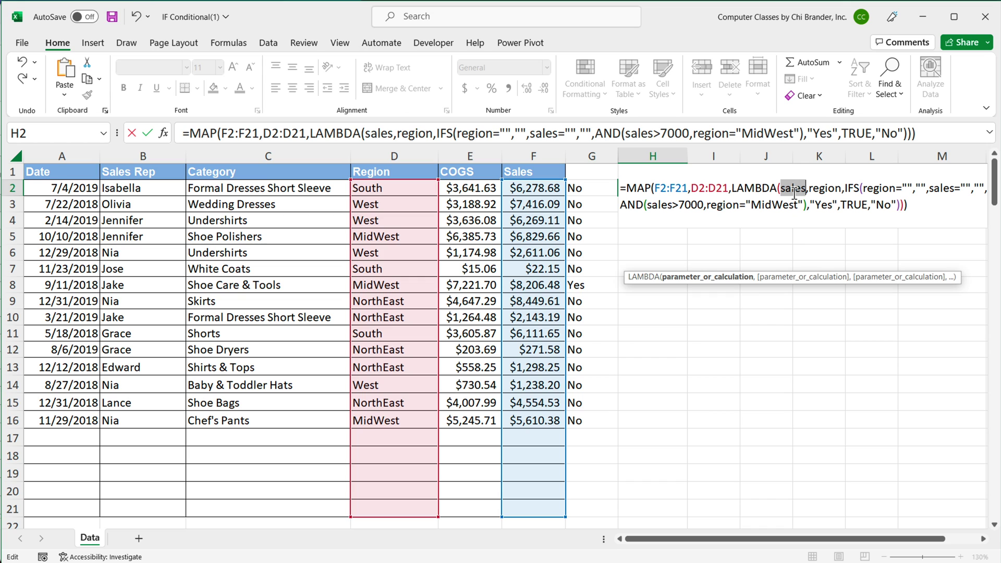
pyautogui.moveTo(692, 189); pyautogui.dragTo(730, 187)
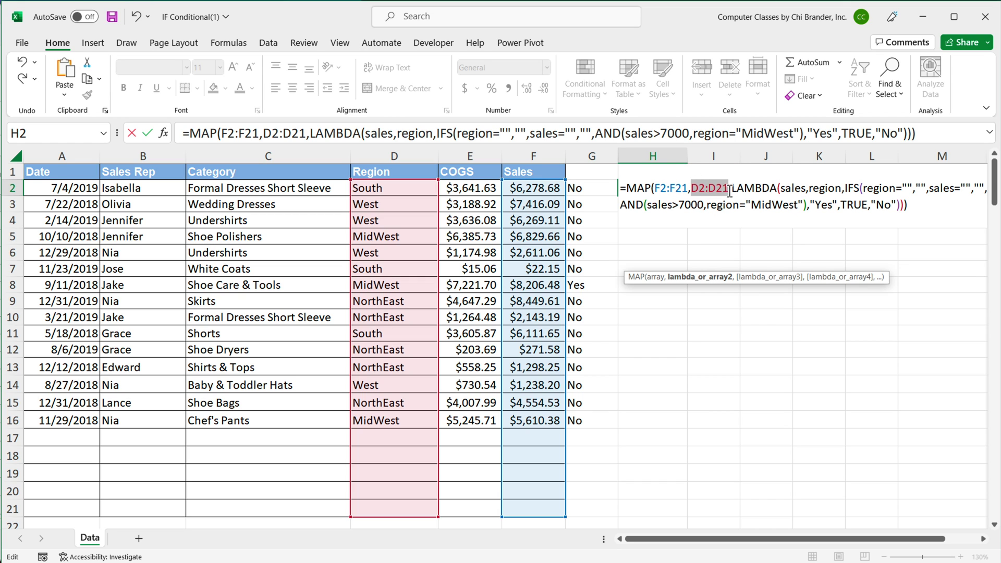
pyautogui.doubleClick(825, 189)
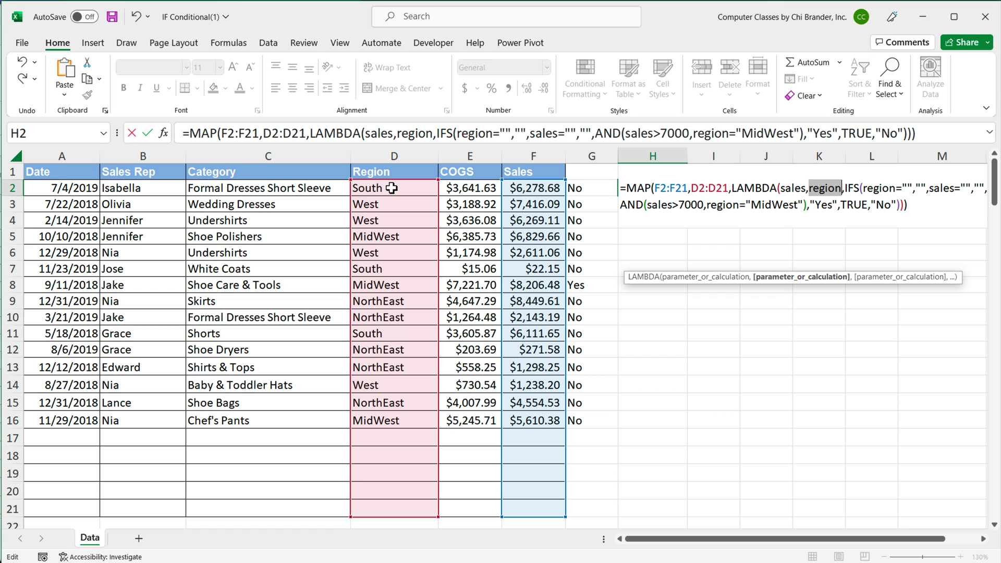
pyautogui.click(918, 209)
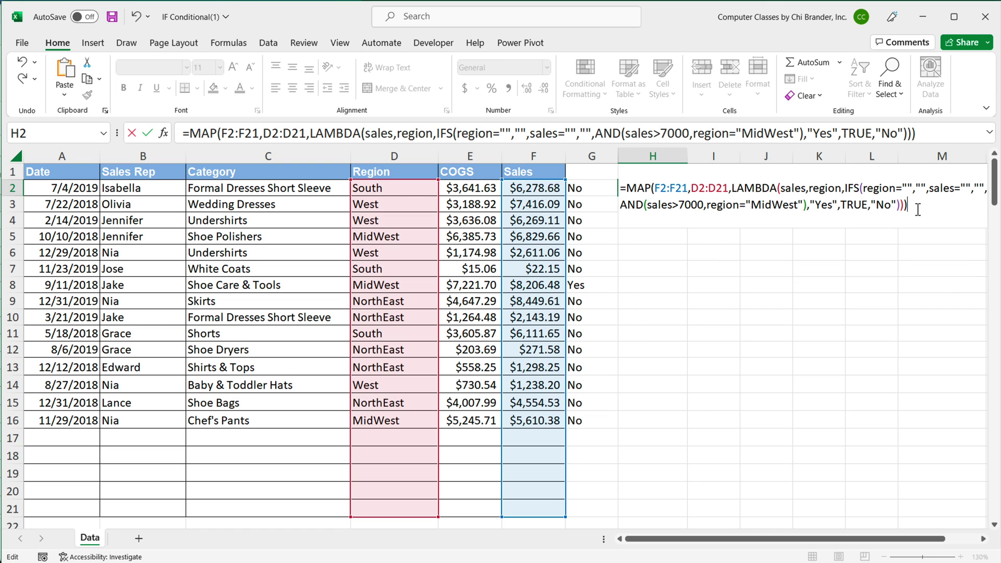
pyautogui.press('Return')
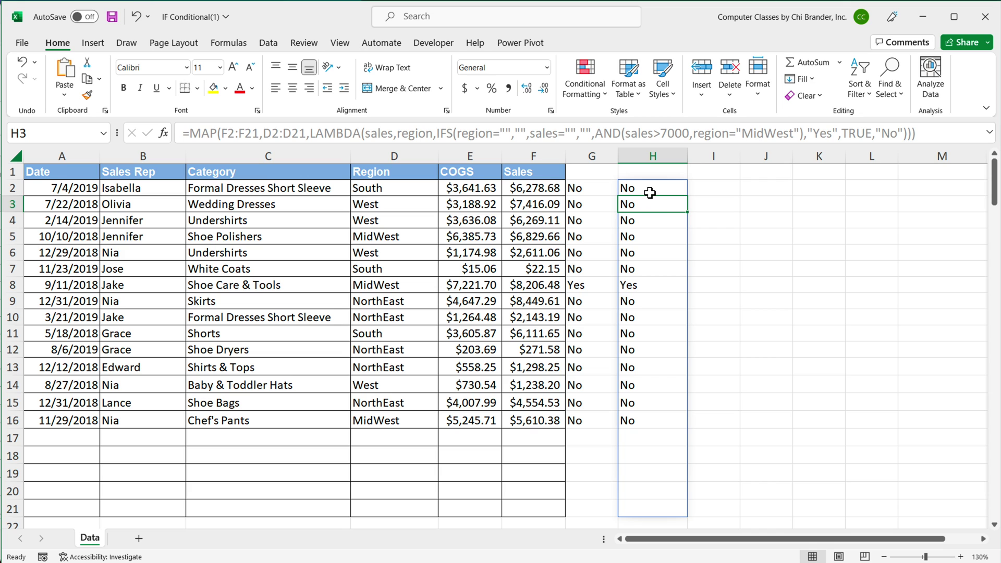
# Step: Inspect the MAP formula in H2 and the spilled result range H2:H21
pyautogui.click(649, 192)
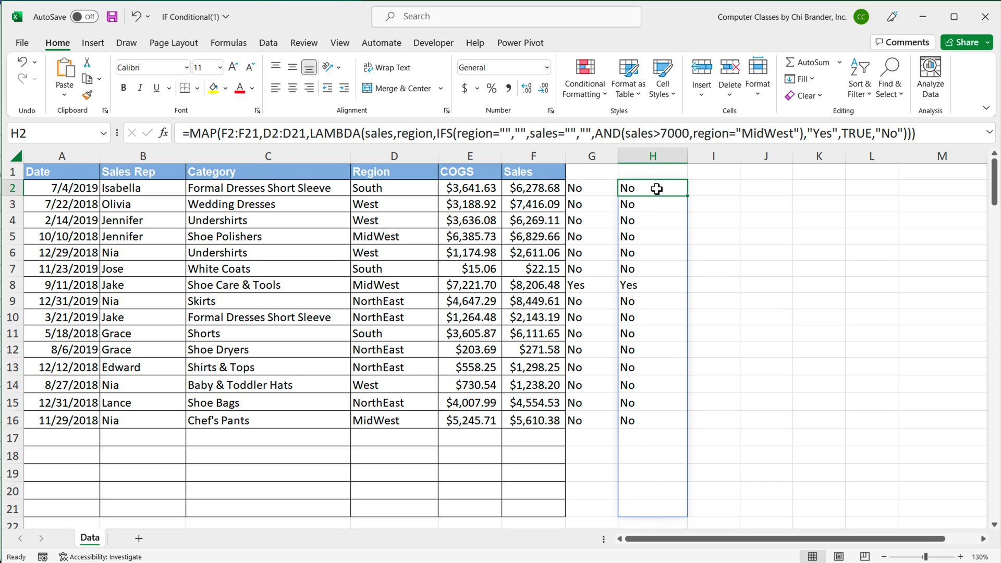
pyautogui.moveTo(656, 189); pyautogui.dragTo(659, 509)
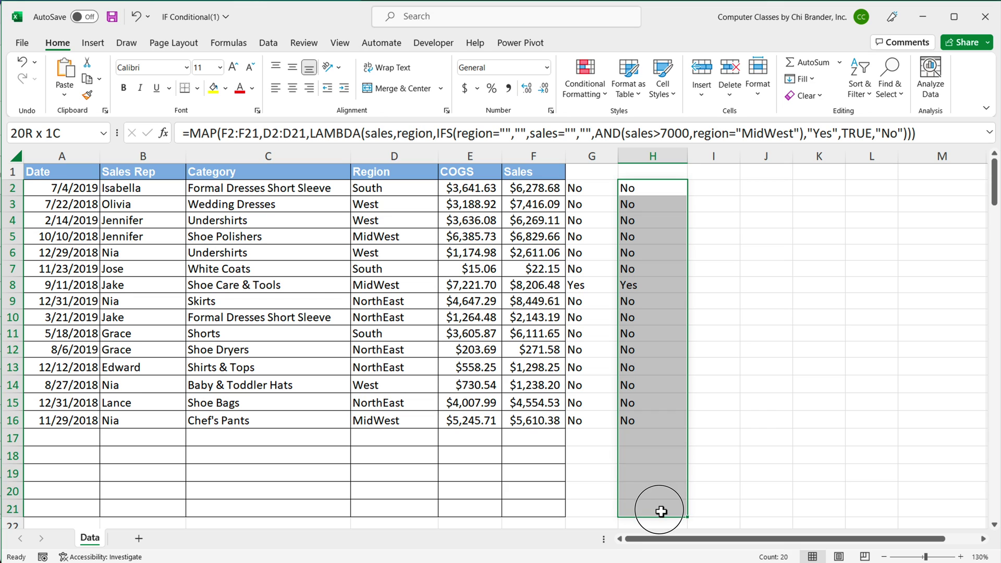
pyautogui.moveTo(653, 188); pyautogui.dragTo(638, 510)
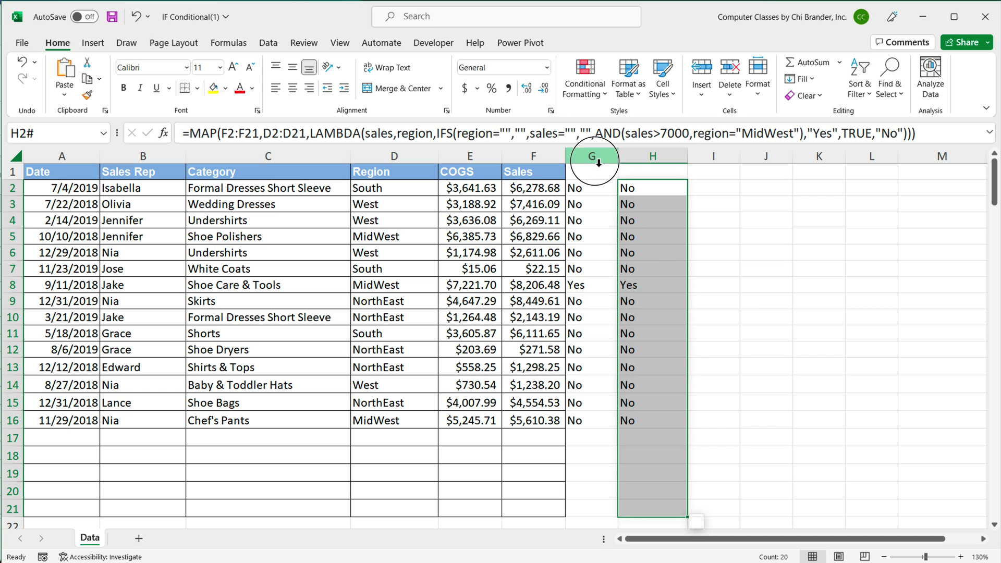
# Step: Delete column G, which holds the row-by-row IFS results
pyautogui.click(596, 158)
pyautogui.rightClick(596, 161)
pyautogui.click(629, 313)
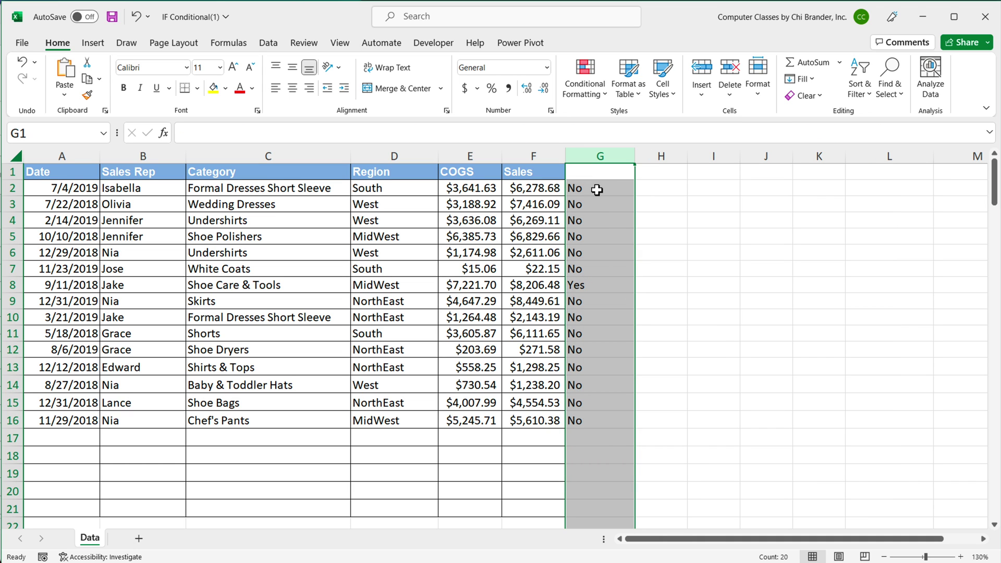
# Step: Copy the full MAP formula text from G2 and close the cell
pyautogui.click(596, 190)
pyautogui.doubleClick(595, 190)
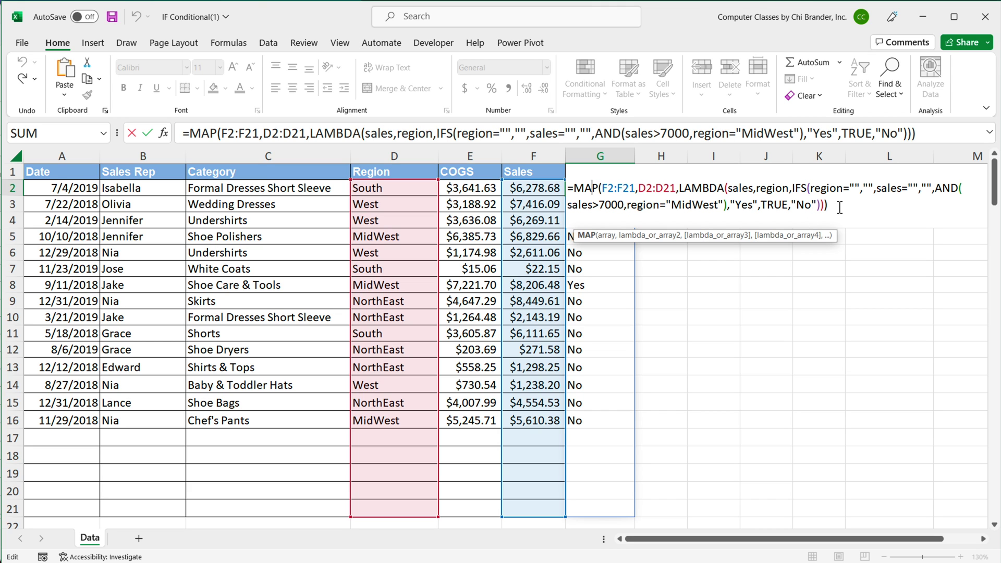
pyautogui.moveTo(840, 207); pyautogui.dragTo(550, 190)
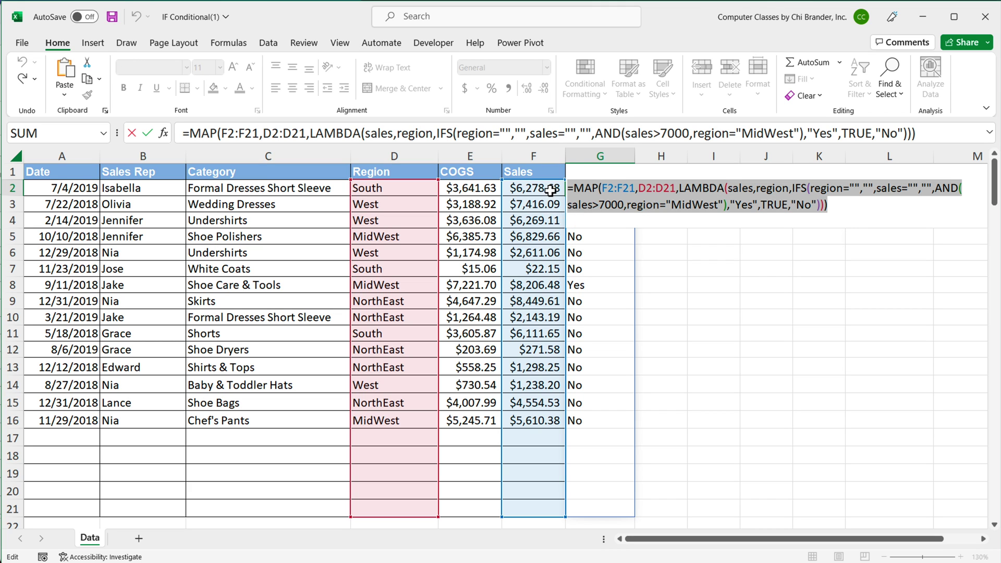
pyautogui.rightClick(601, 190)
pyautogui.click(635, 222)
pyautogui.press('Return')
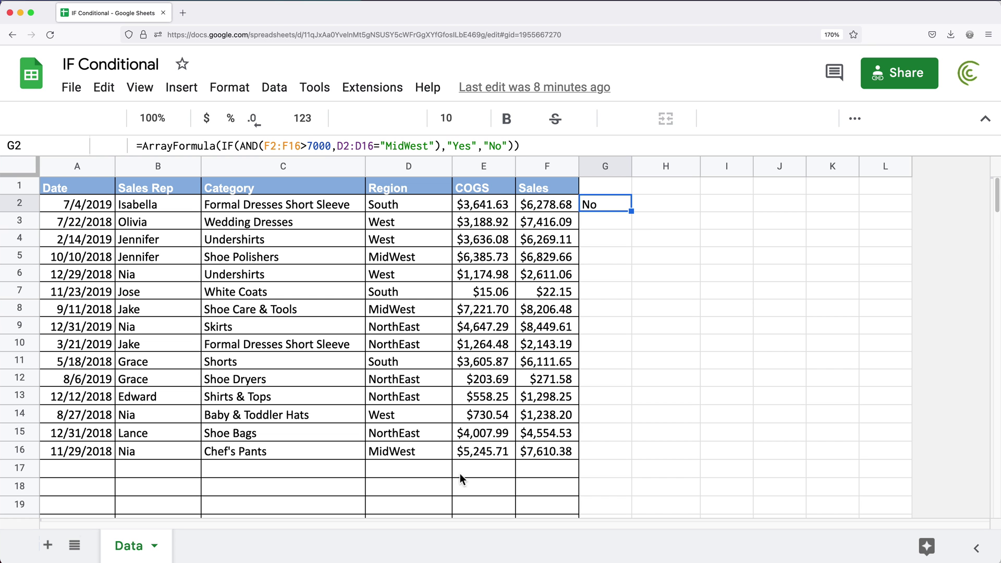
# Step: Switch to the Google Sheets IF Conditional file and replace the ArrayFormula in G2 with the copied MAP formula
pyautogui.doubleClick(605, 209)
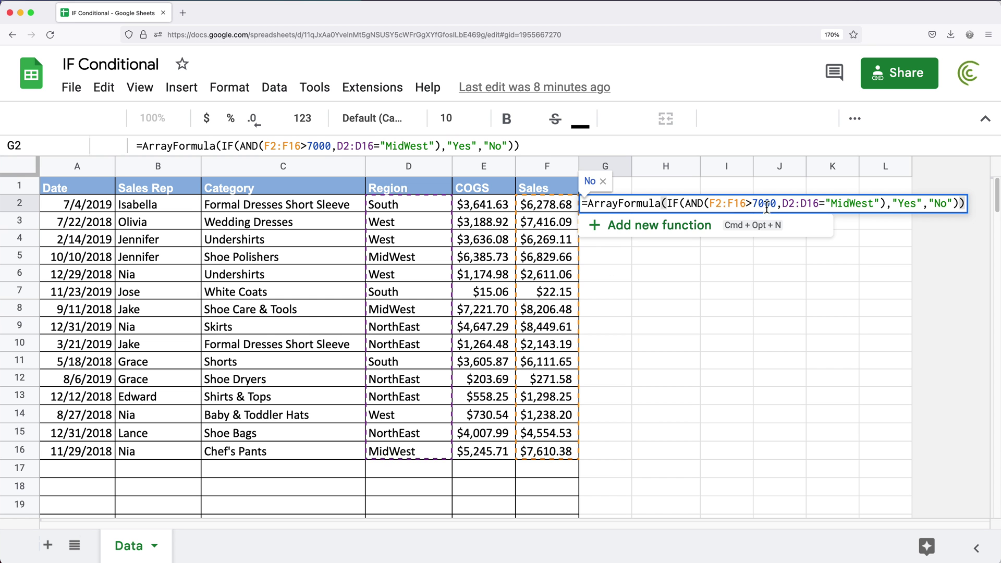
pyautogui.click(907, 203)
pyautogui.press('super+a')
pyautogui.press('BackSpace')
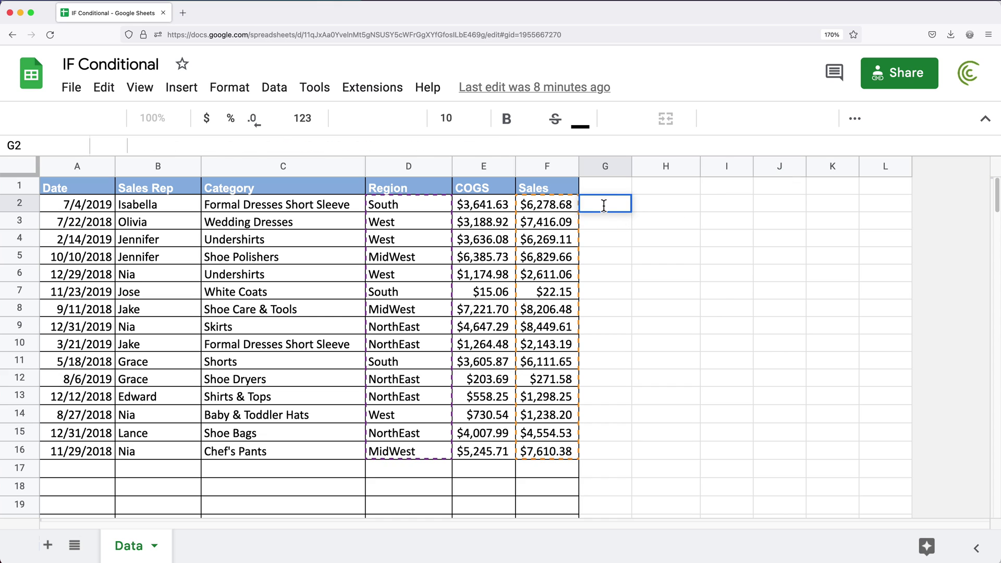
pyautogui.rightClick(602, 203)
pyautogui.click(637, 261)
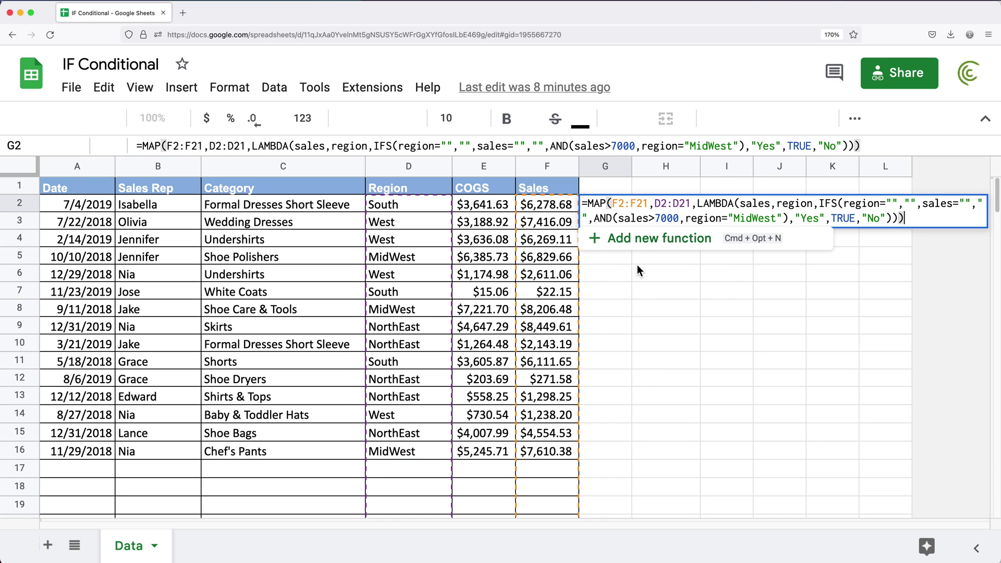
pyautogui.press('Return')
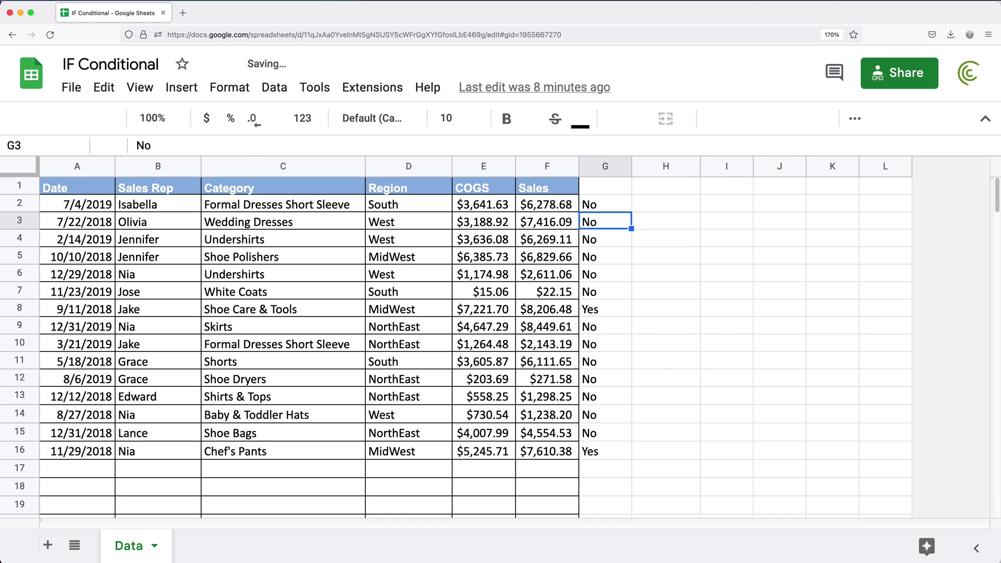
# Step: Examine the IFS expression and the sales and region names inside the LAMBDA of G2, leaving the formula unchanged
pyautogui.doubleClick(608, 208)
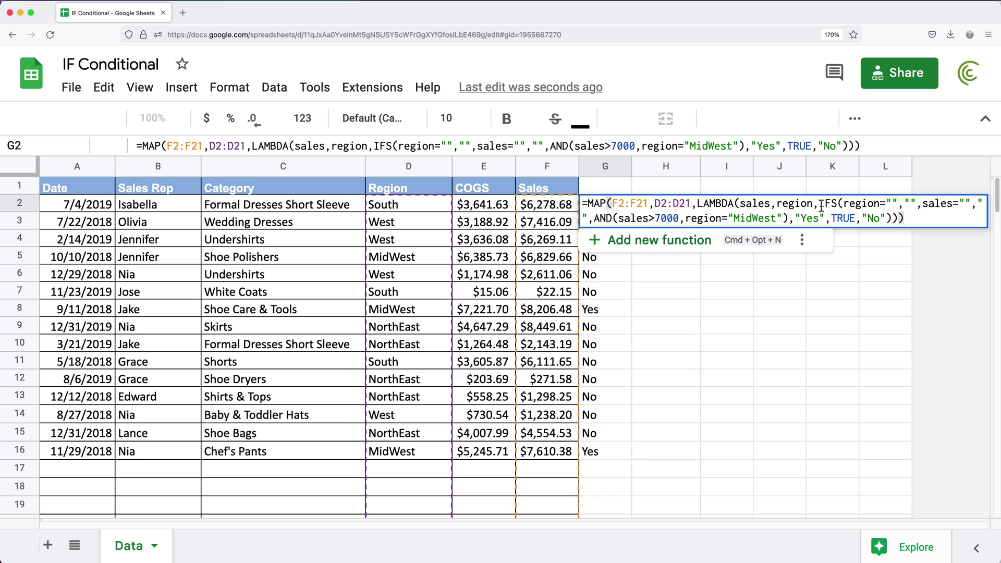
pyautogui.click(852, 202)
pyautogui.moveTo(853, 202); pyautogui.dragTo(897, 218)
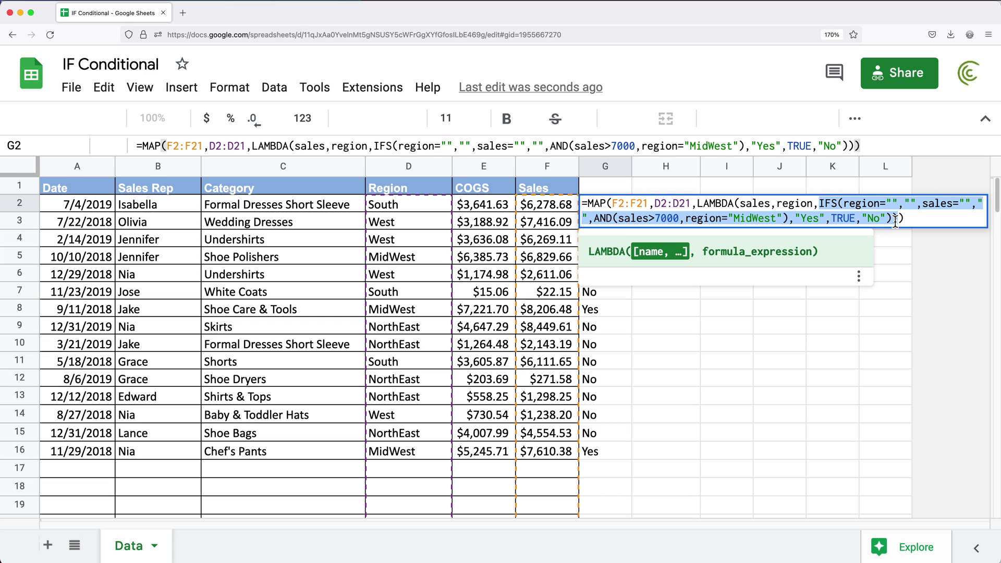
pyautogui.press('Return')
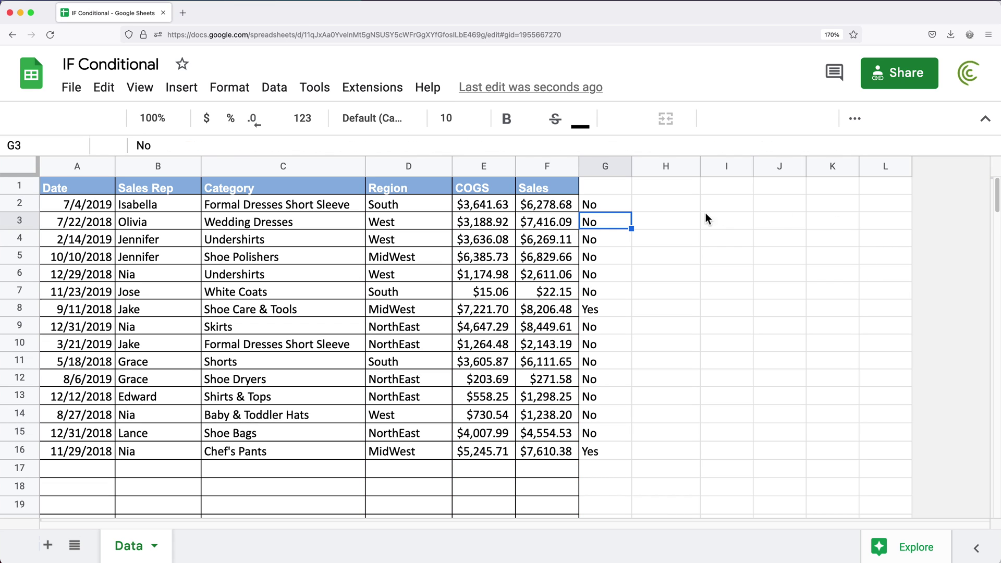
pyautogui.doubleClick(602, 207)
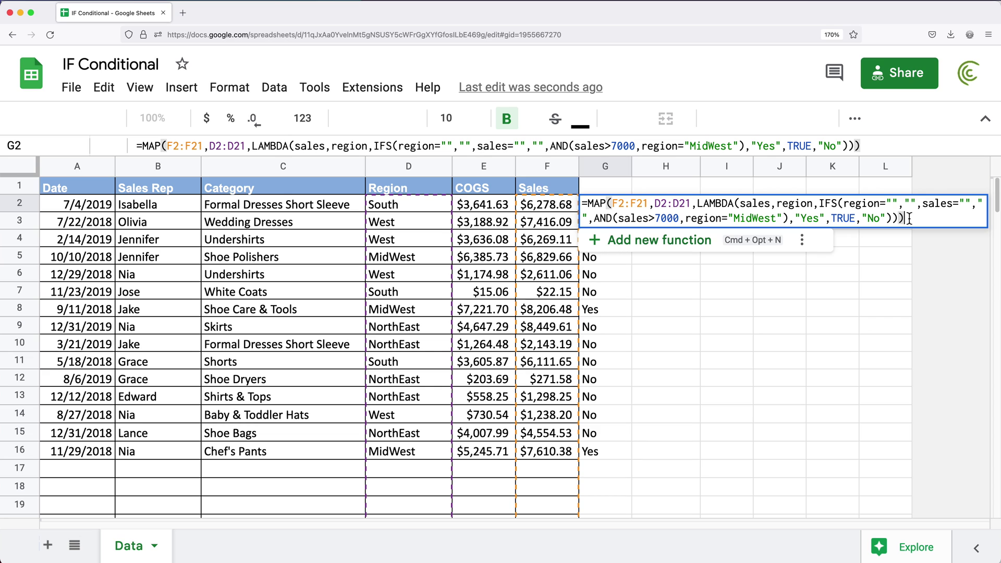
pyautogui.doubleClick(754, 203)
pyautogui.doubleClick(795, 205)
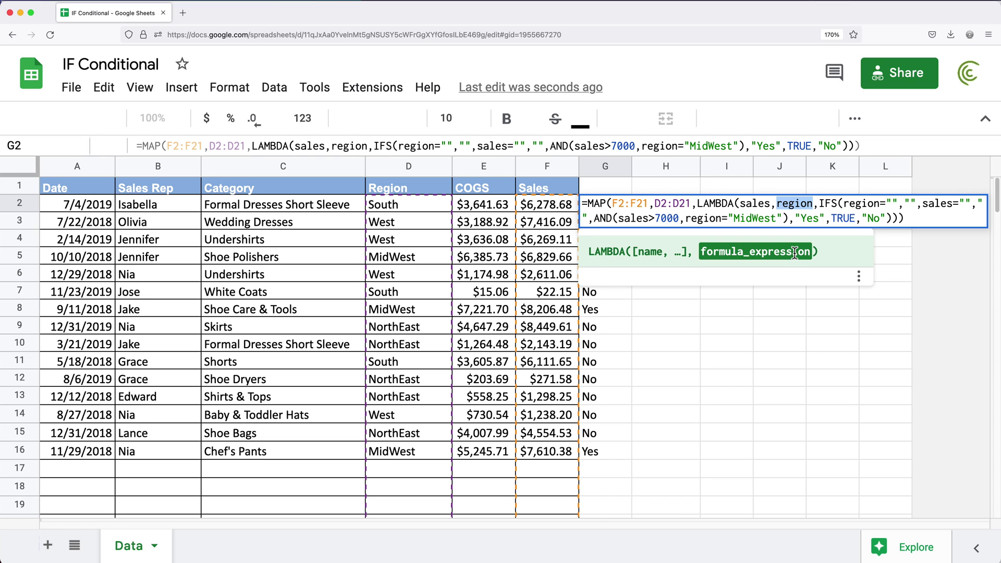
pyautogui.press('Return')
# Step: Enter the headings Yes/No in G1 and Running Total in H1, and widen column H
pyautogui.click(657, 211)
pyautogui.click(613, 186)
pyautogui.write('Yes/No')
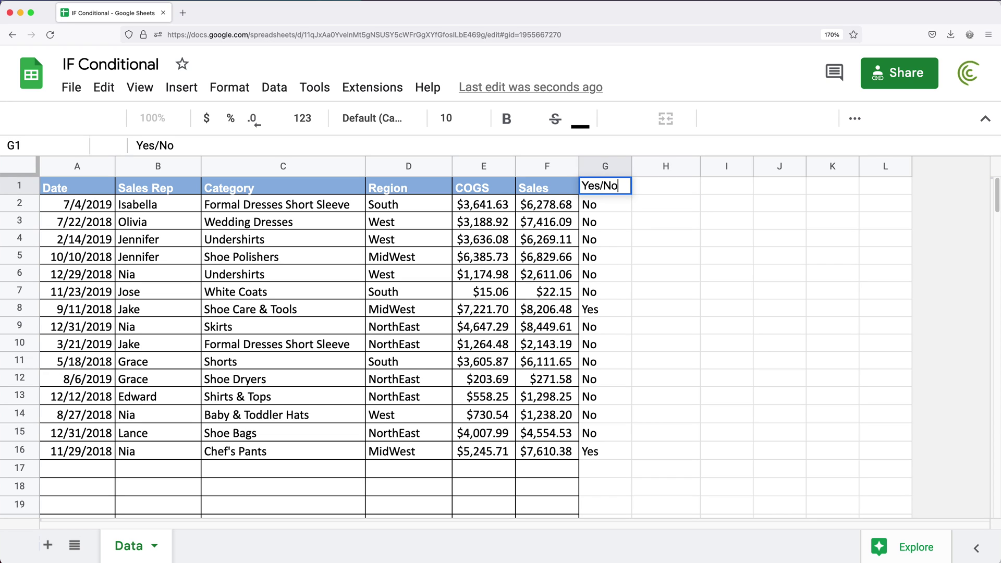
pyautogui.press('Tab')
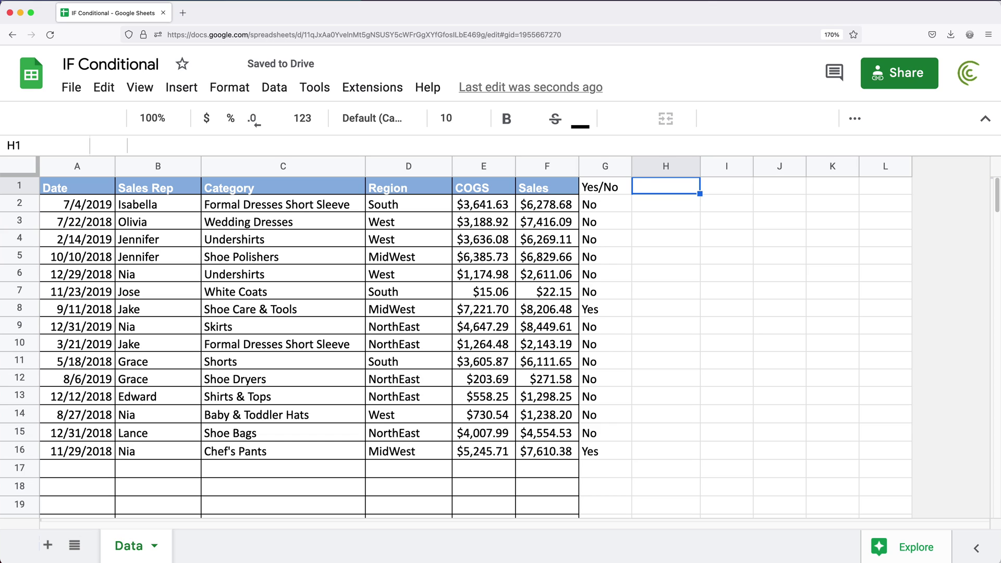
pyautogui.write('Running Total')
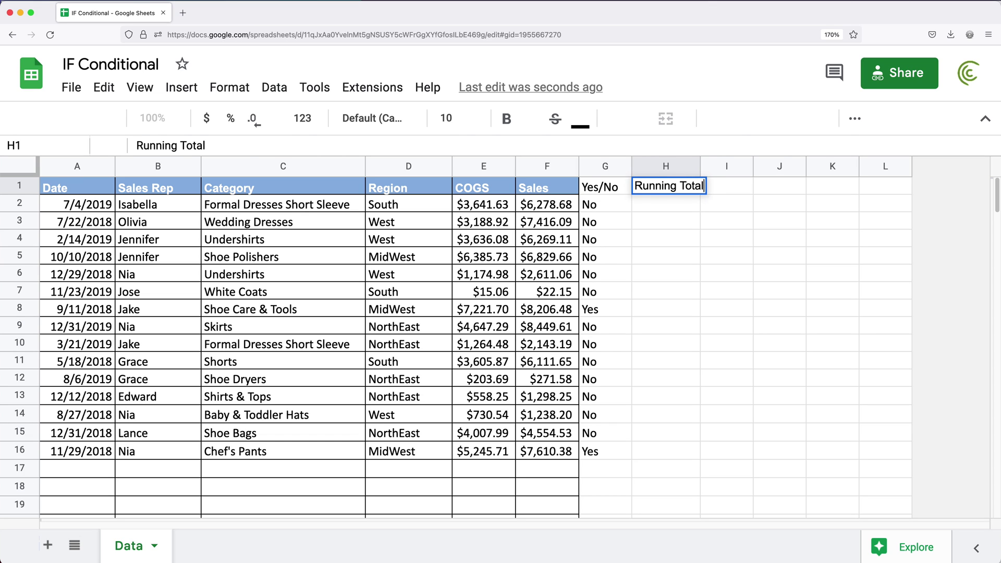
pyautogui.press('Return')
pyautogui.moveTo(700, 166); pyautogui.dragTo(740, 166)
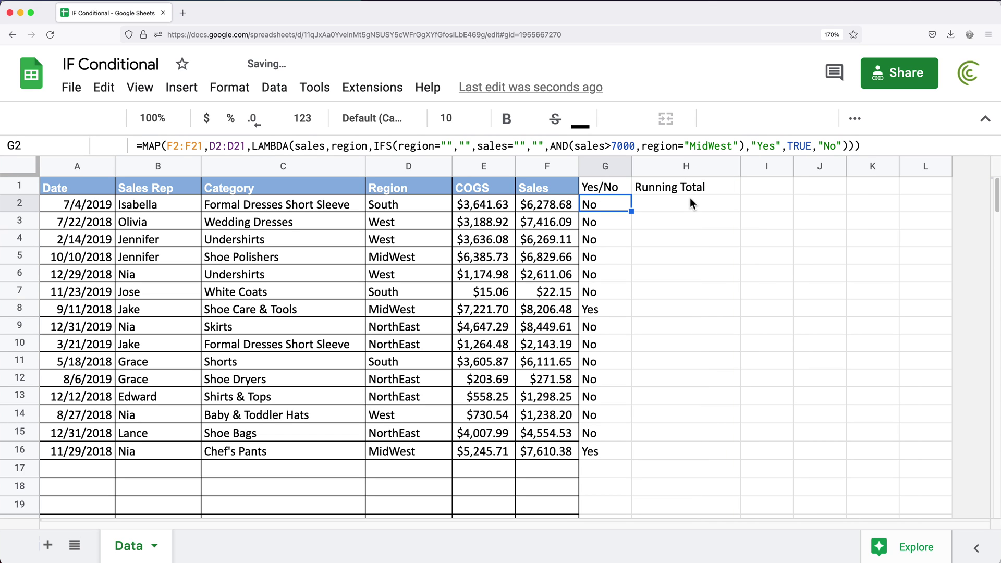
# Step: Write the formula =SUM(F2:F2) in H2 under the Running Total heading
pyautogui.click(674, 203)
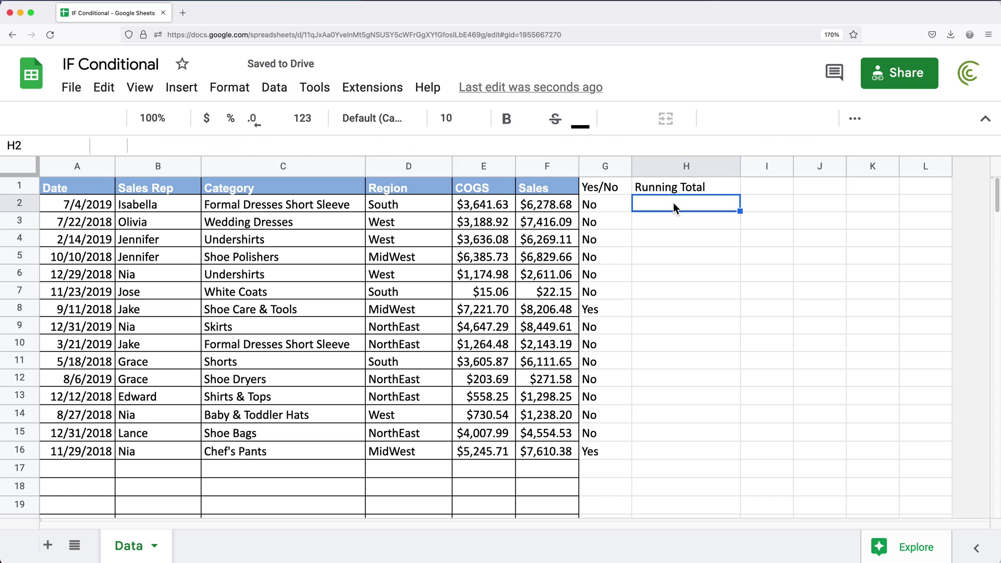
pyautogui.write('=SUM(')
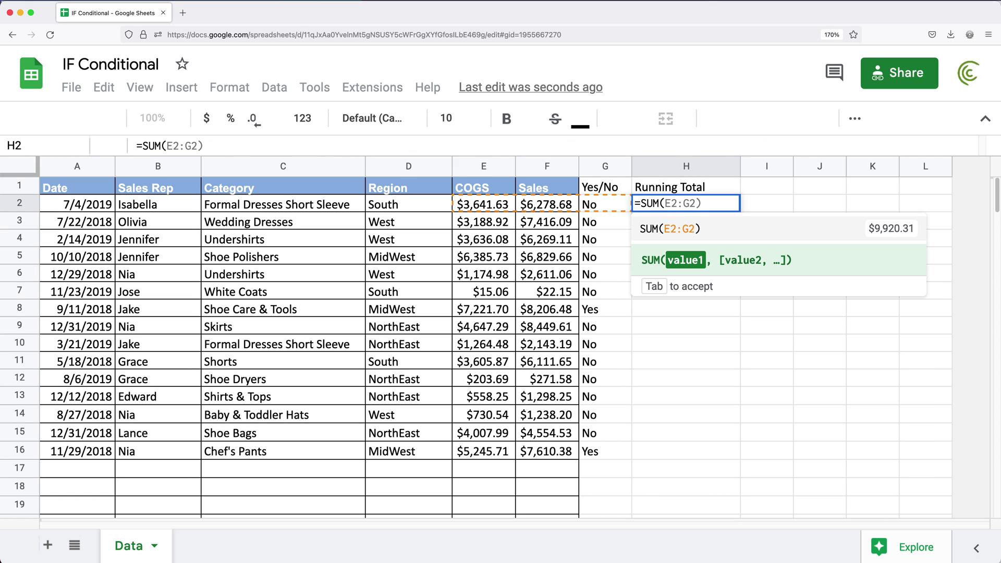
pyautogui.click(562, 206)
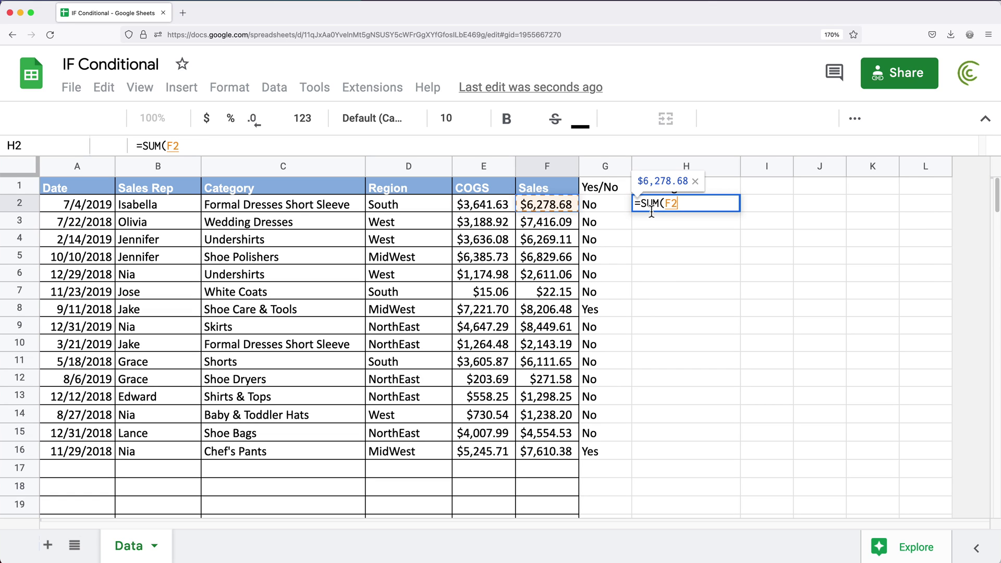
pyautogui.write(':F2')
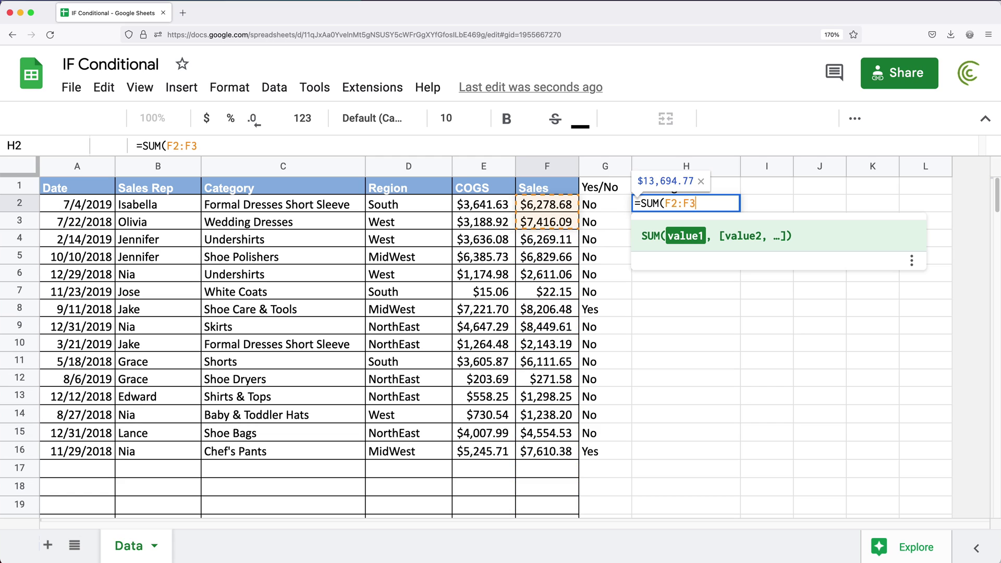
pyautogui.write(')')
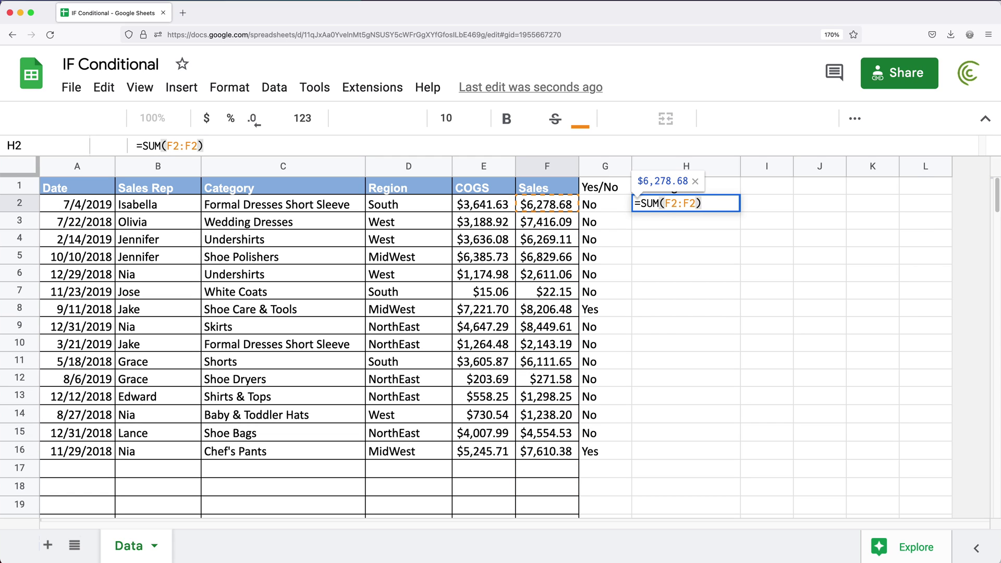
# Step: Lock the start row of the sum range as F$2 and accept the suggested autofill for the rows below
pyautogui.click(674, 208)
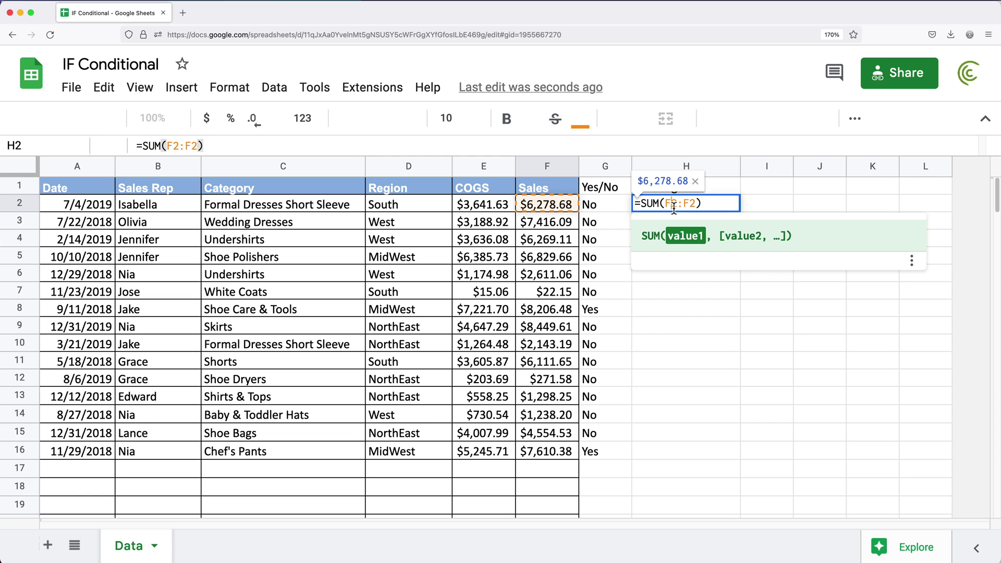
pyautogui.write('$')
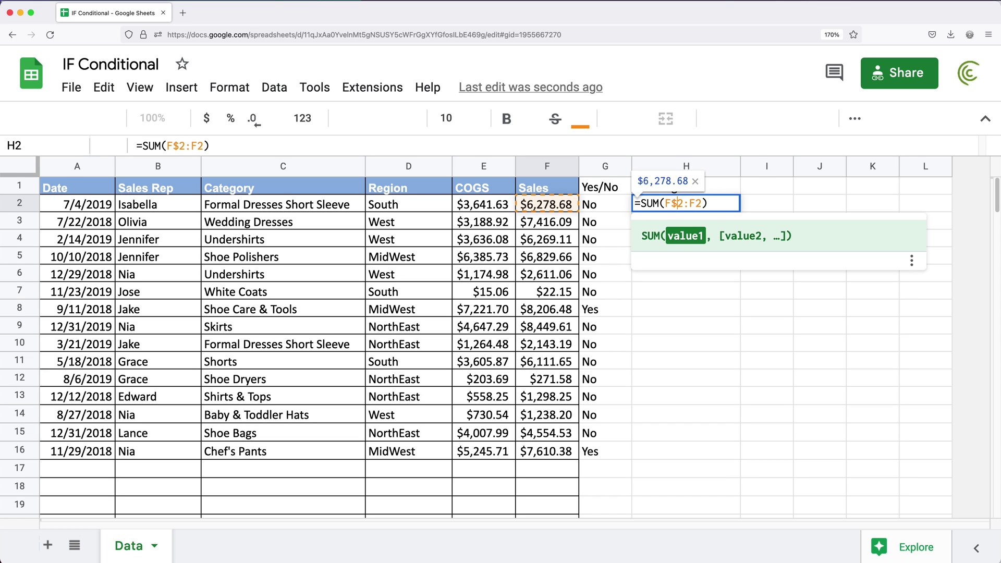
pyautogui.press('Return')
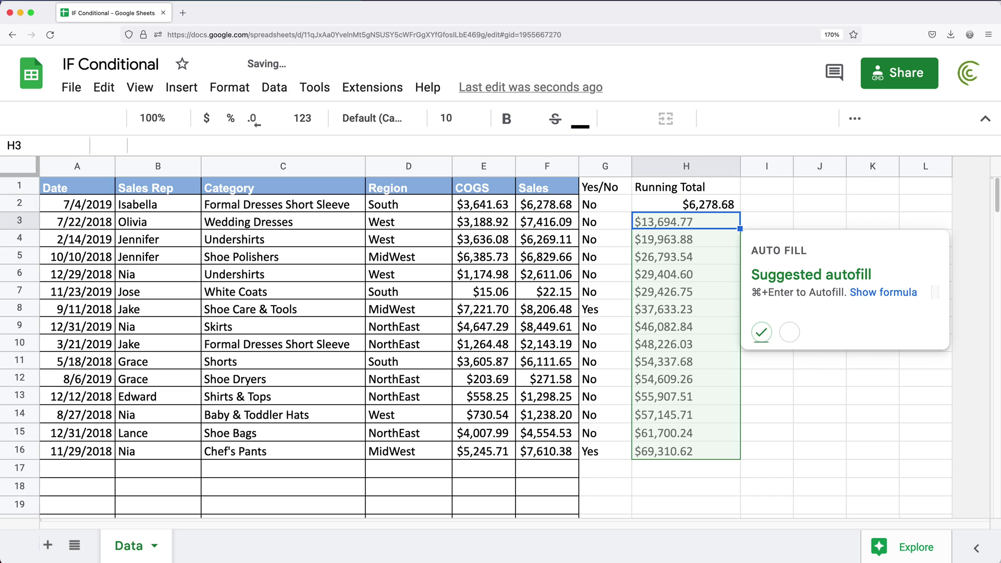
pyautogui.click(762, 333)
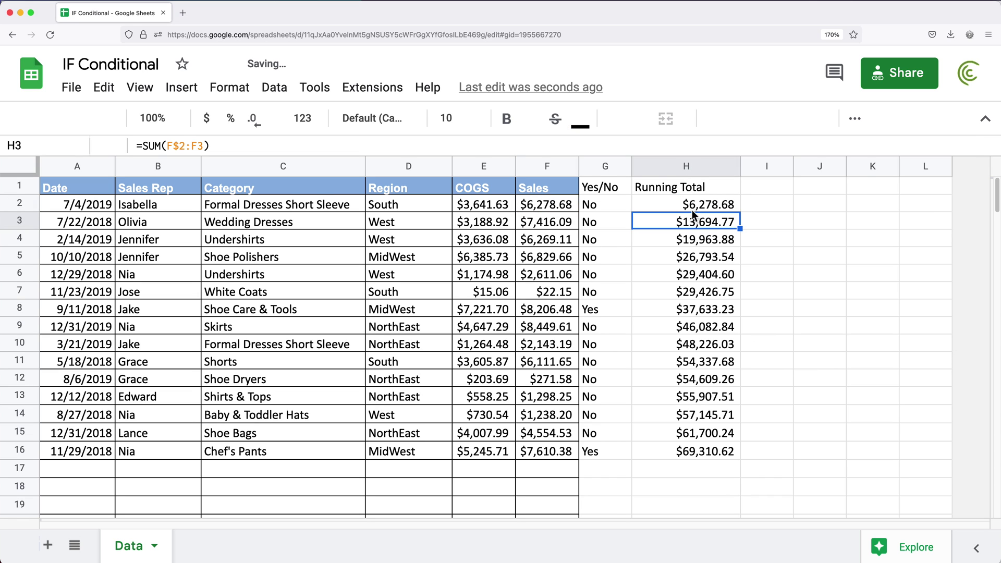
# Step: Examine the sum ranges of the running-total formulas in H3, H4 and H5
pyautogui.press('Return')
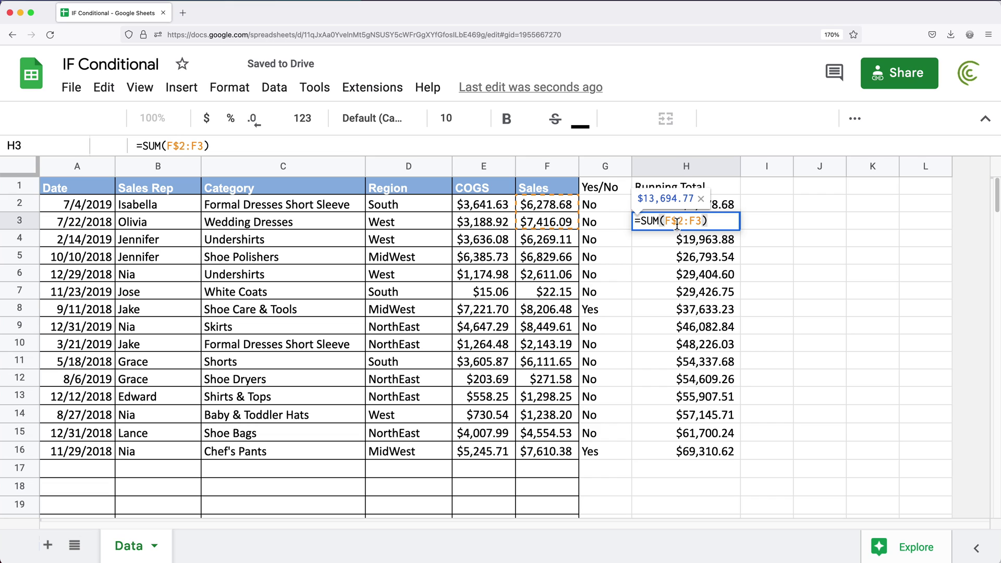
pyautogui.click(698, 223)
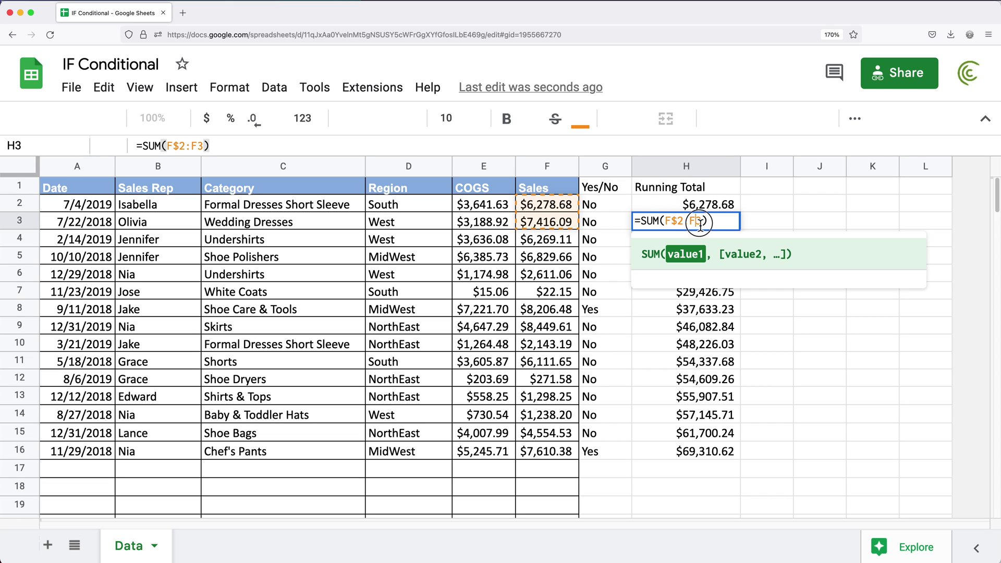
pyautogui.moveTo(698, 224); pyautogui.dragTo(702, 229)
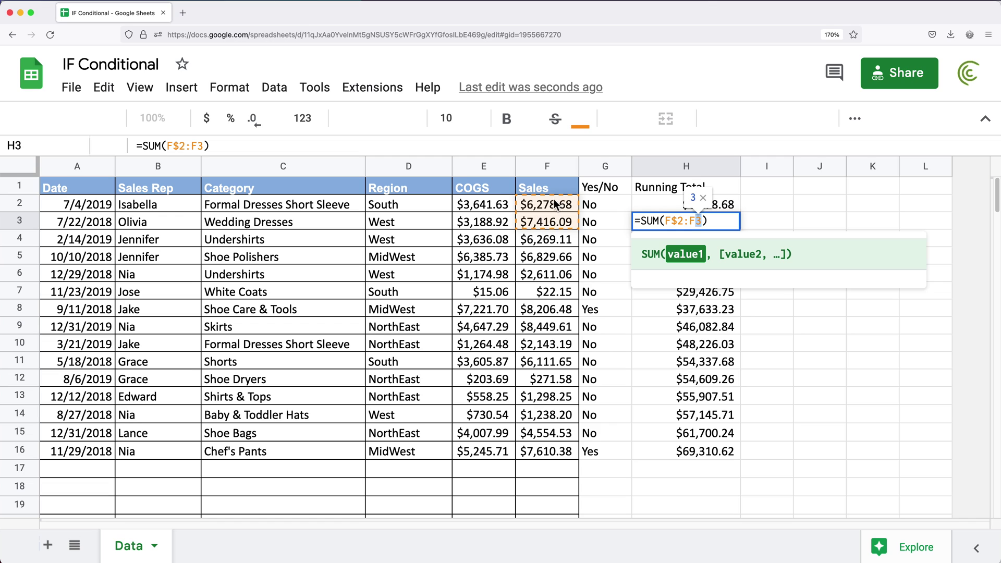
pyautogui.press('Return')
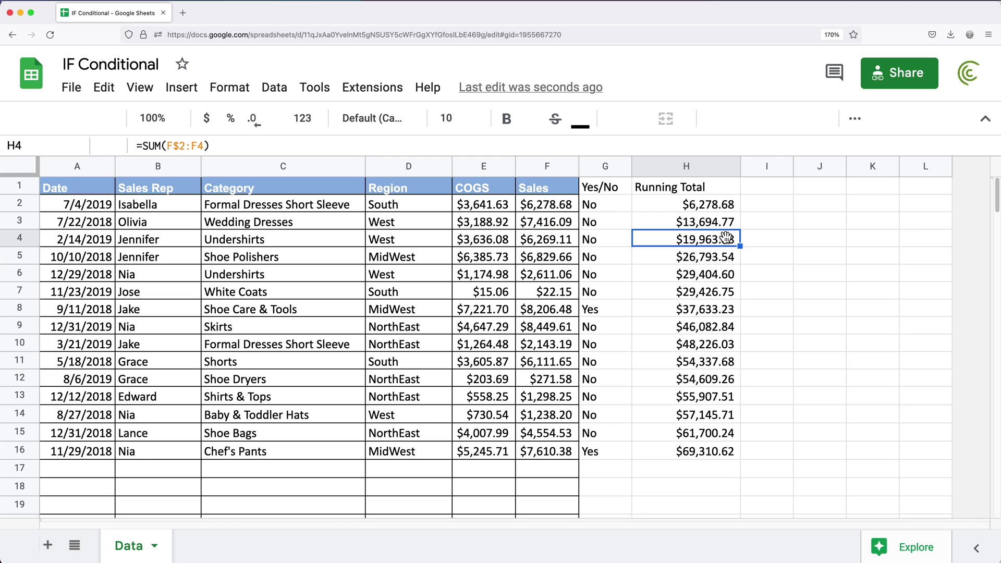
pyautogui.doubleClick(698, 239)
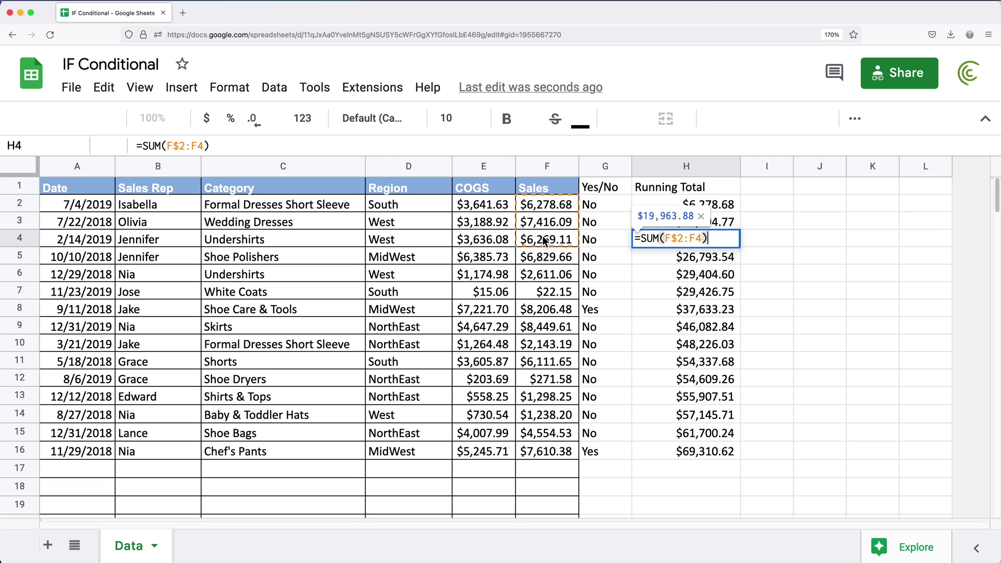
pyautogui.press('Return')
pyautogui.press('Return')
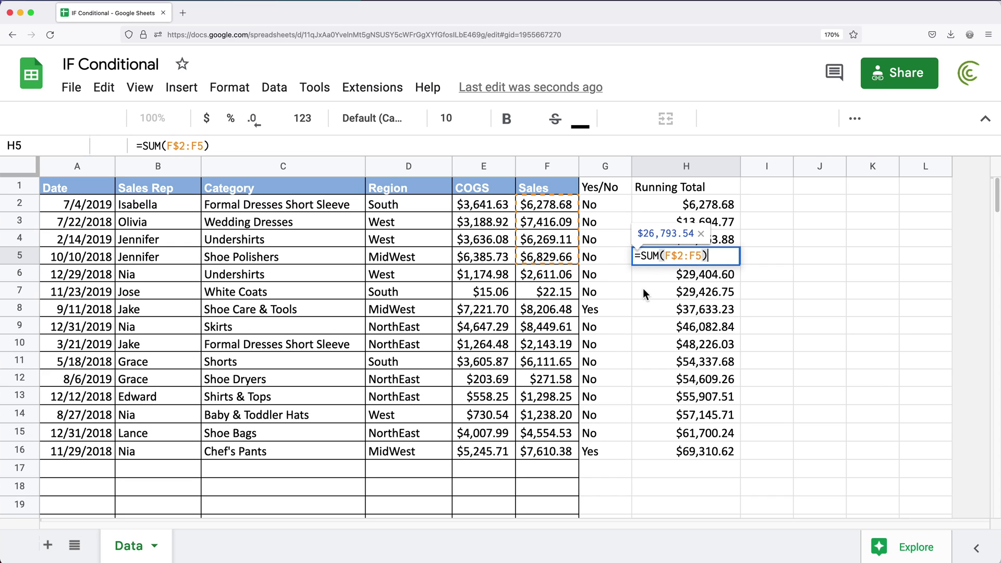
pyautogui.press('Escape')
# Step: Compare the locked start and the relative end of the sum range in the formulas from H2 down to H7
pyautogui.doubleClick(700, 210)
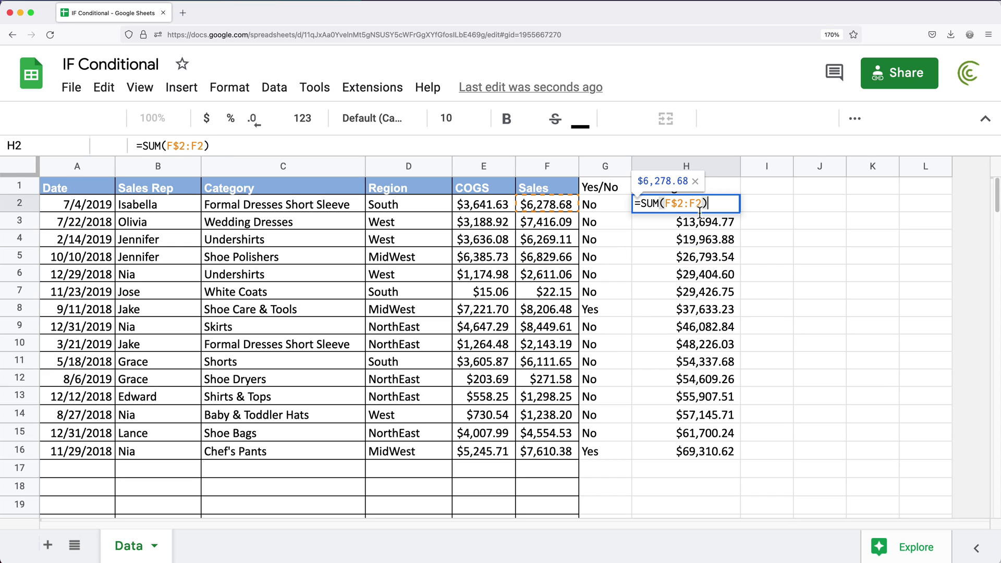
pyautogui.moveTo(666, 203); pyautogui.dragTo(682, 204)
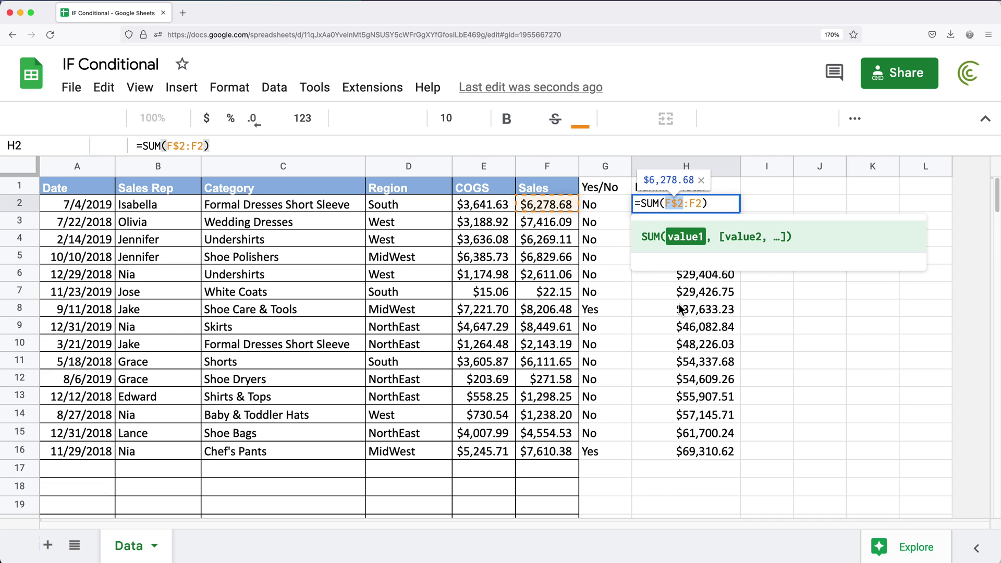
pyautogui.press('Escape')
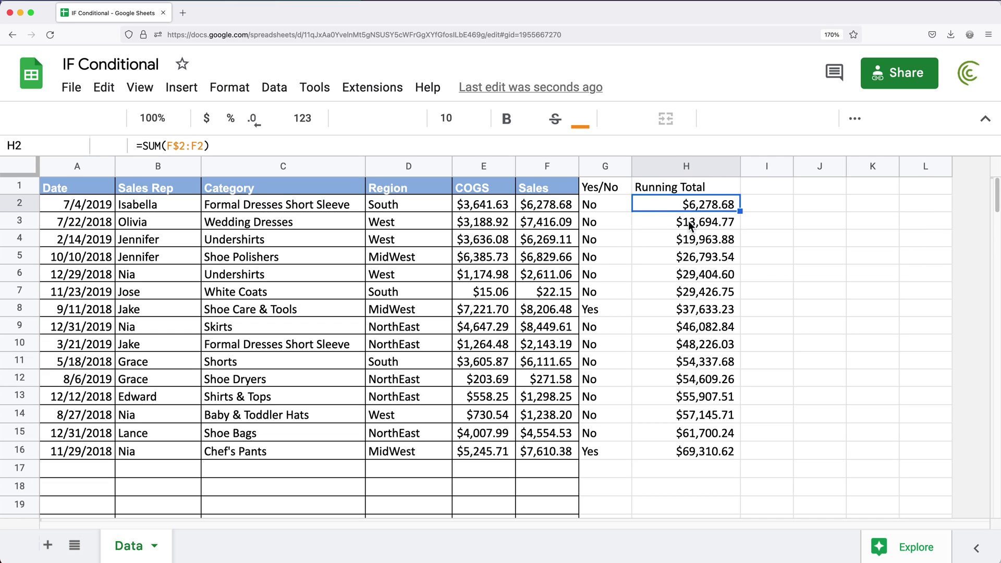
pyautogui.doubleClick(687, 225)
pyautogui.doubleClick(694, 221)
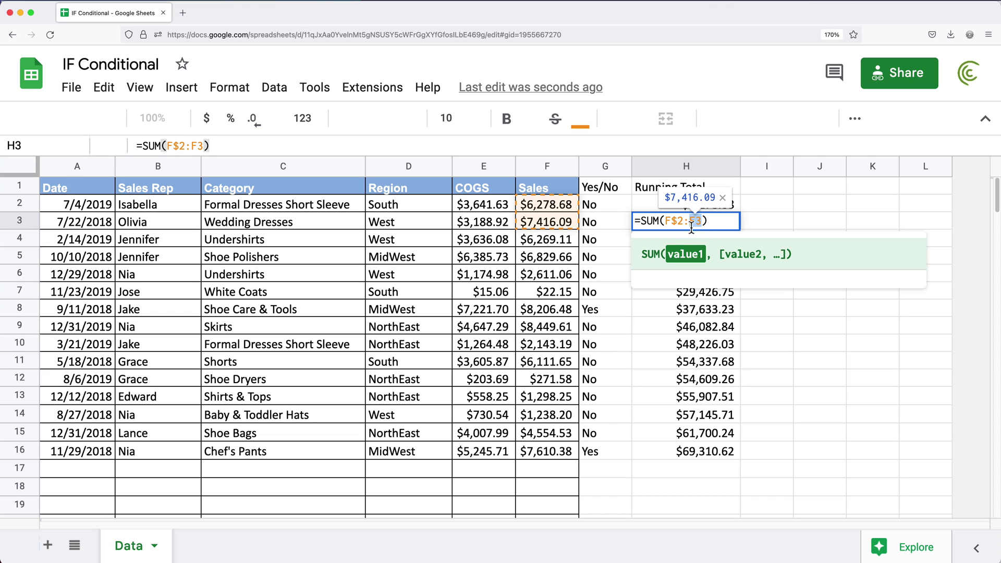
pyautogui.press('Escape')
pyautogui.doubleClick(681, 239)
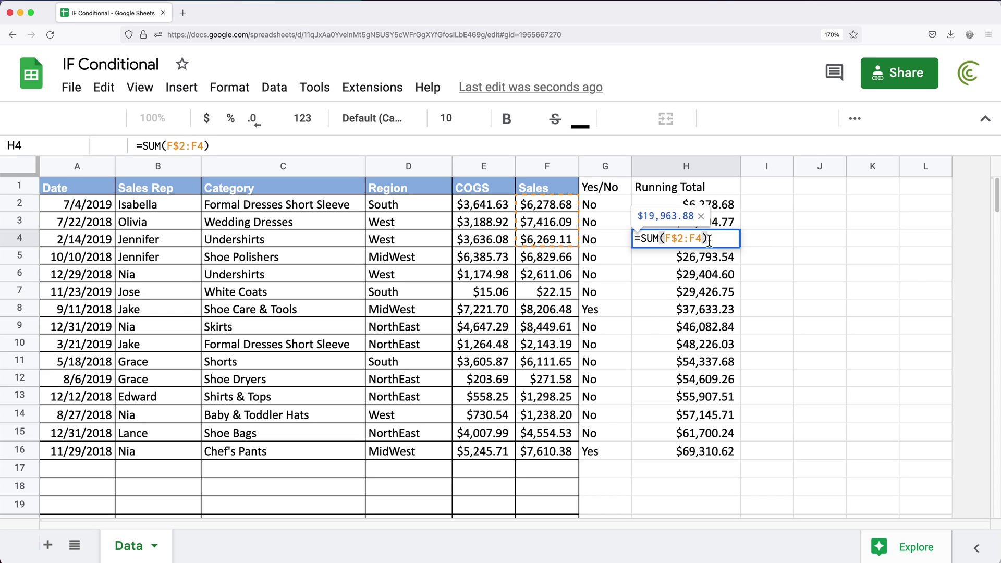
pyautogui.press('Escape')
pyautogui.click(672, 258)
pyautogui.doubleClick(693, 257)
pyautogui.press('Escape')
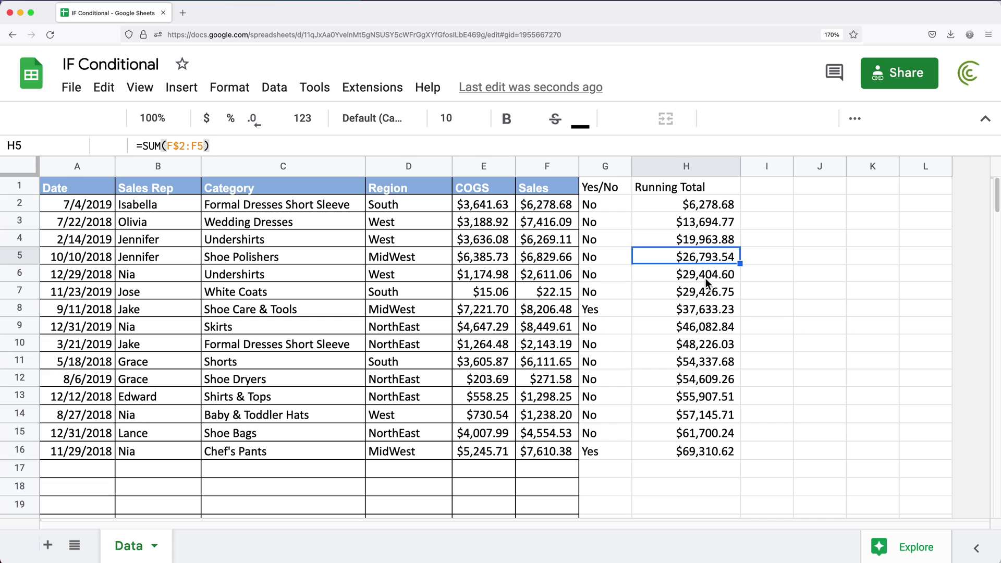
pyautogui.click(706, 280)
pyautogui.doubleClick(705, 280)
pyautogui.press('Escape')
pyautogui.click(707, 293)
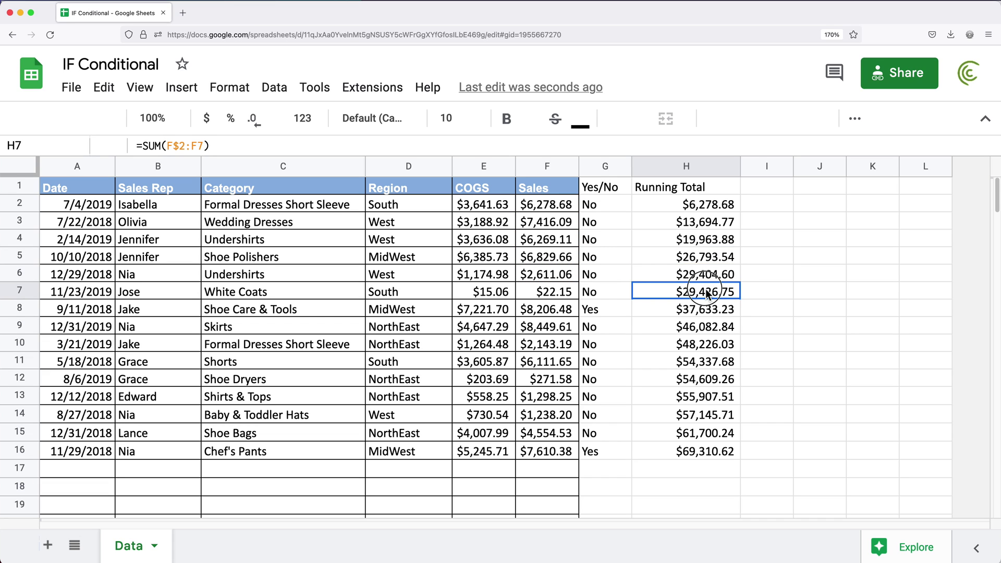
pyautogui.doubleClick(708, 293)
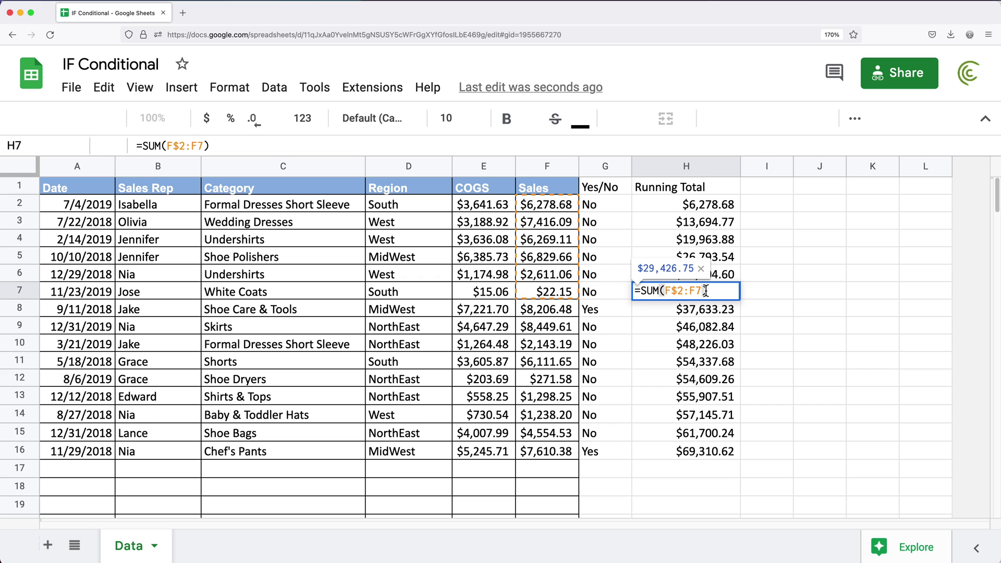
pyautogui.press('Escape')
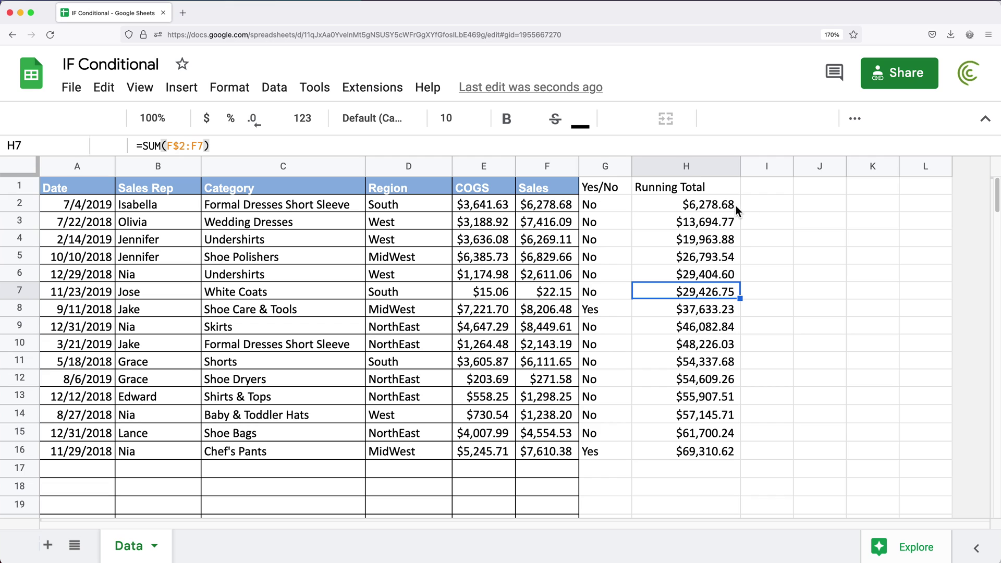
# Step: Copy the expression SUM(F$2:F2) without its equals sign from the formula in H2
pyautogui.doubleClick(702, 204)
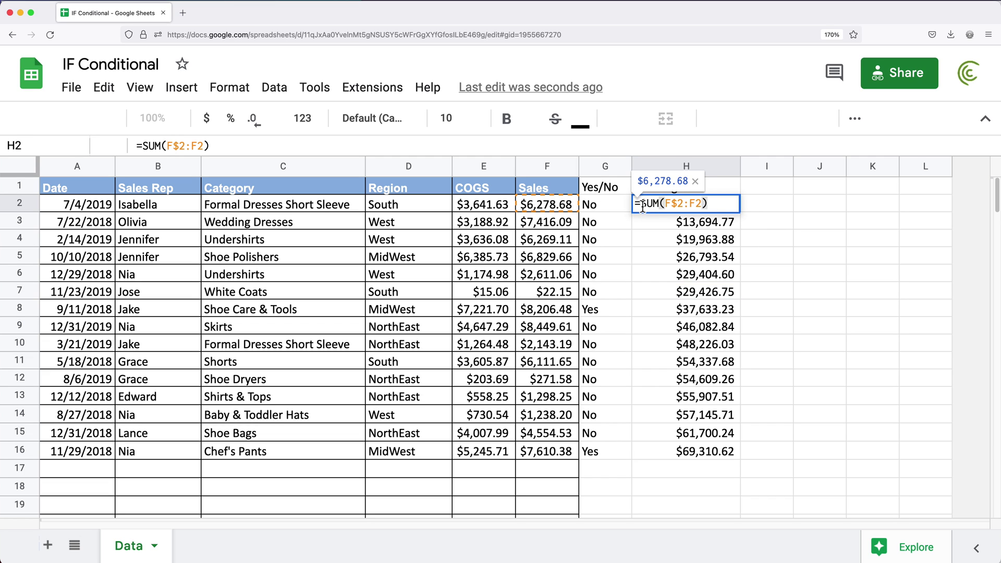
pyautogui.moveTo(641, 204); pyautogui.dragTo(743, 206)
pyautogui.rightClick(651, 204)
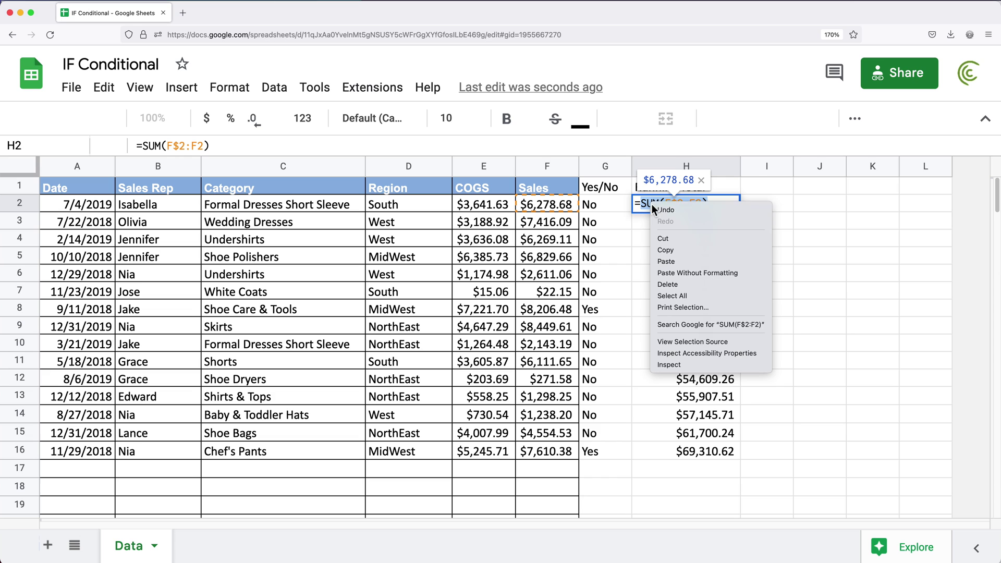
pyautogui.click(686, 250)
pyautogui.press('Escape')
# Step: Begin a MAP formula in I2 with the sales range F2:F16 as its array
pyautogui.click(771, 207)
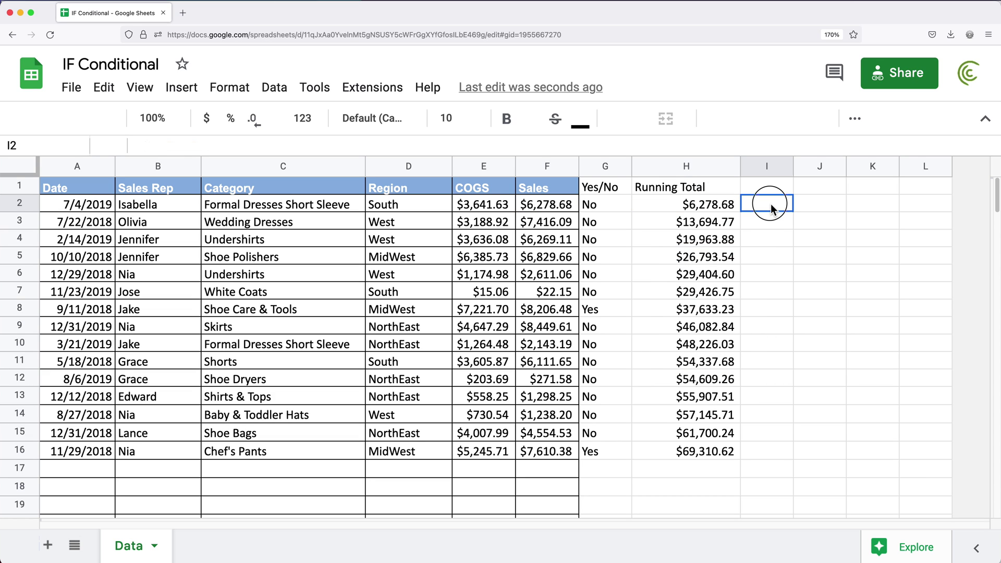
pyautogui.write('=')
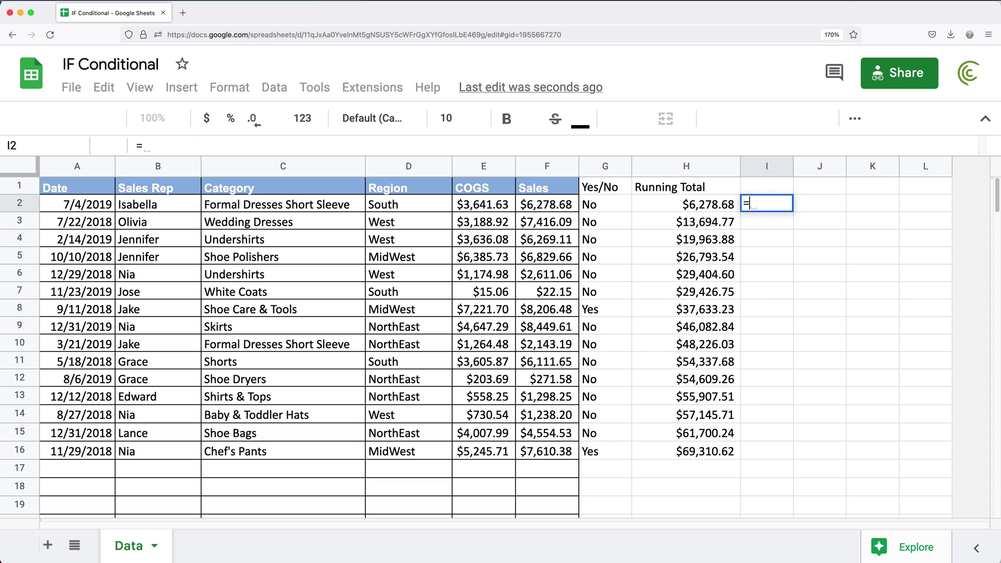
pyautogui.write('MAP(')
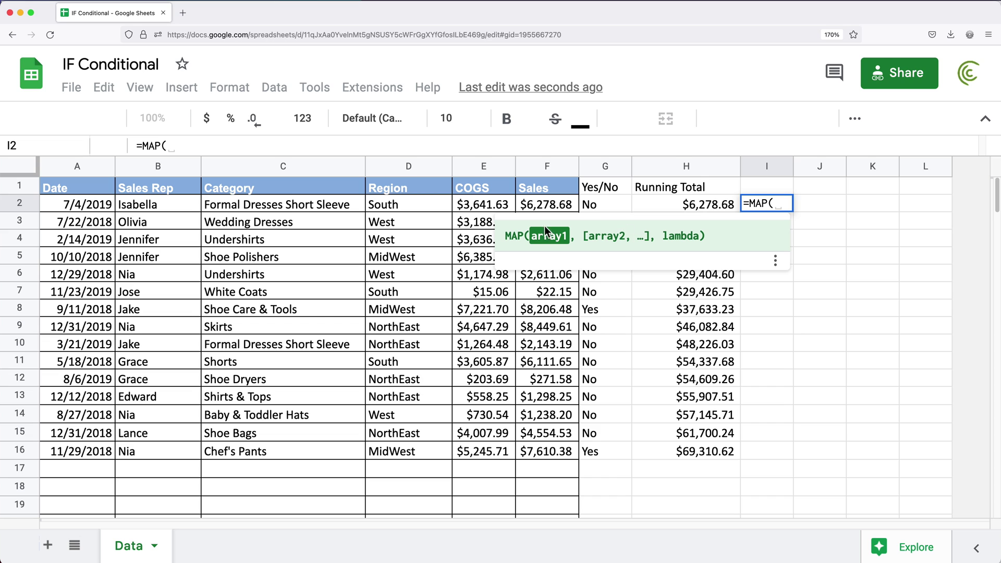
pyautogui.moveTo(546, 204); pyautogui.dragTo(547, 455)
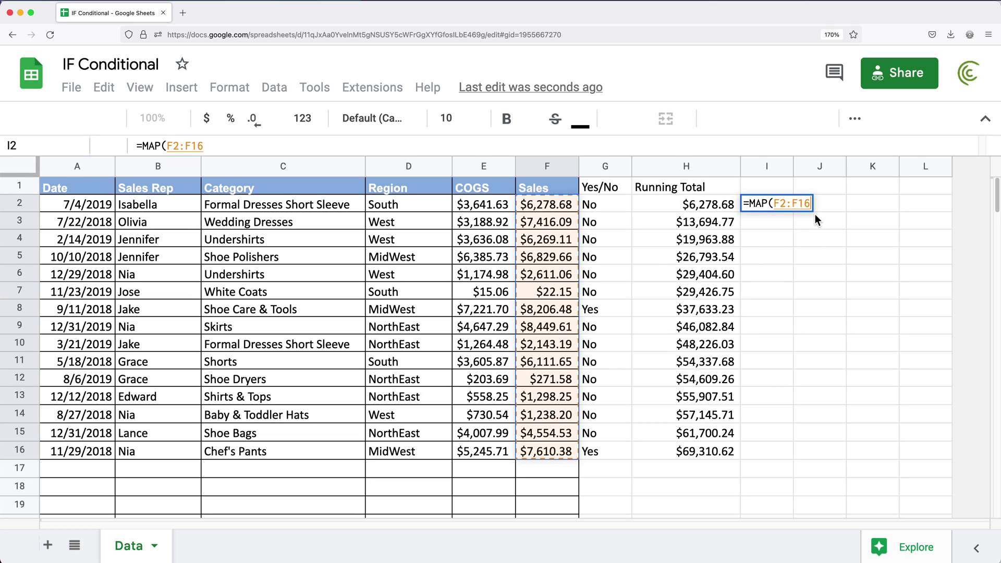
pyautogui.write(',')
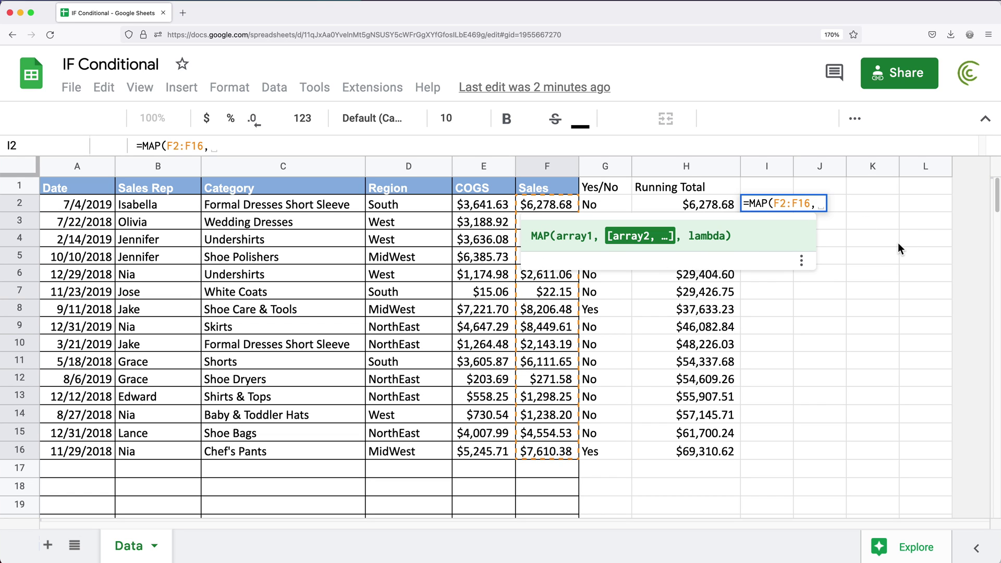
# Step: Add a LAMBDA to the MAP formula with the name sale and the expression SUM(F$2:F2), and close all parentheses
pyautogui.write('LAM')
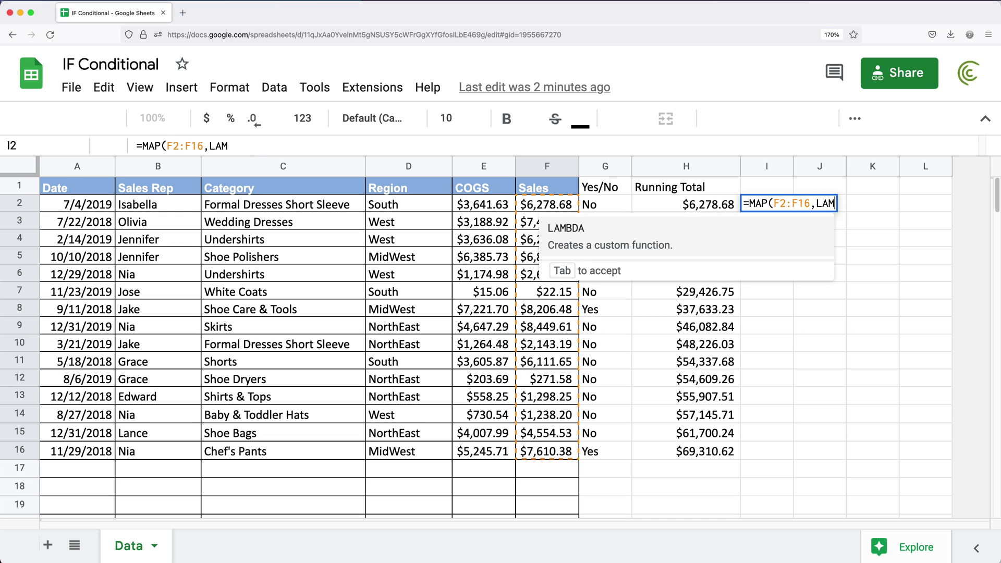
pyautogui.press('Tab')
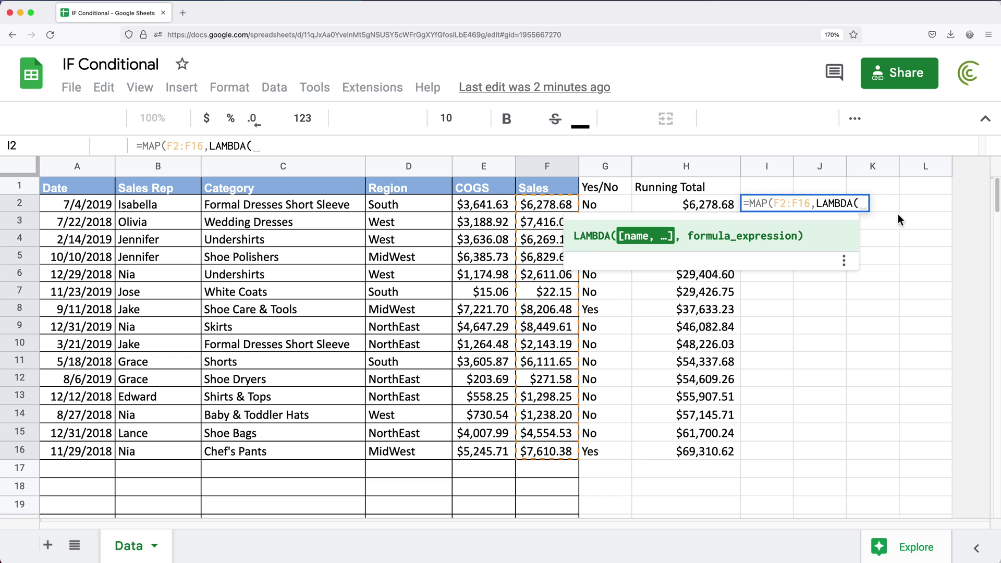
pyautogui.write('sale')
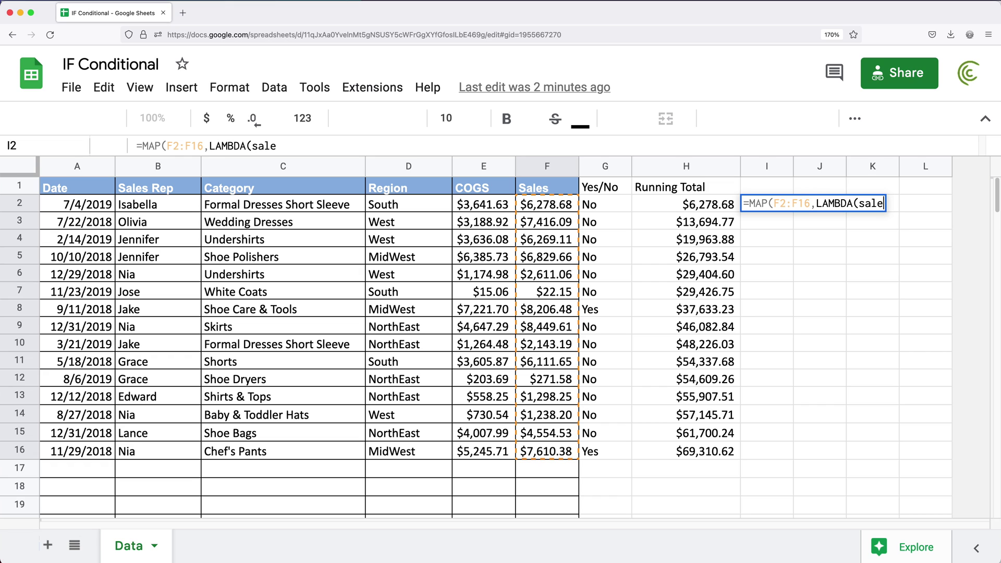
pyautogui.write(',')
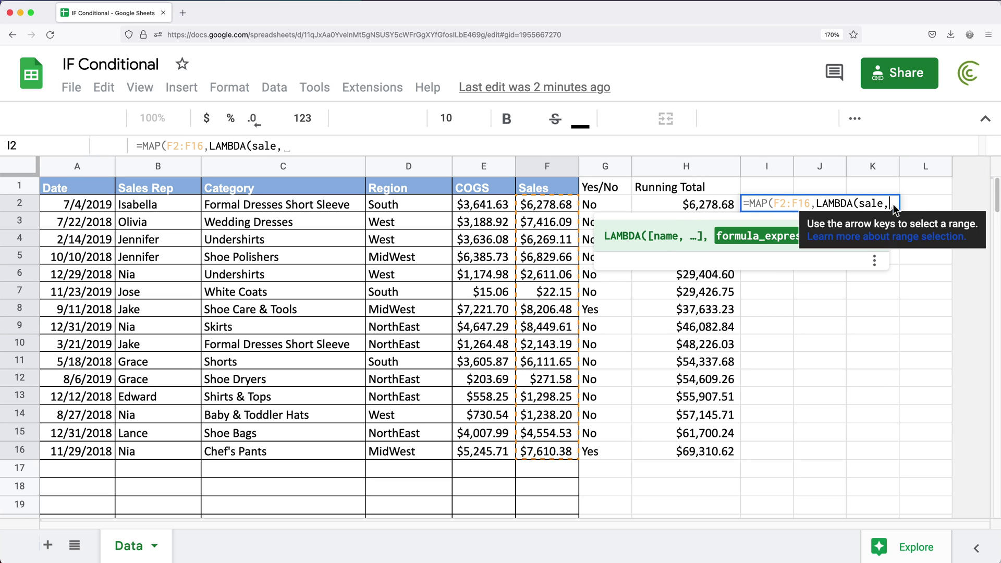
pyautogui.write('SUM(F$2:F2)')
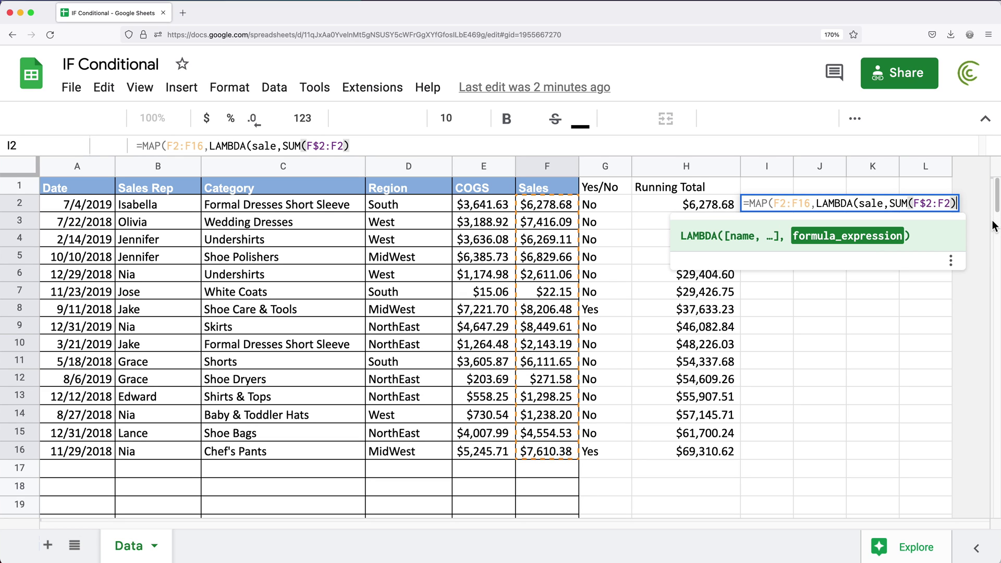
pyautogui.write(')')
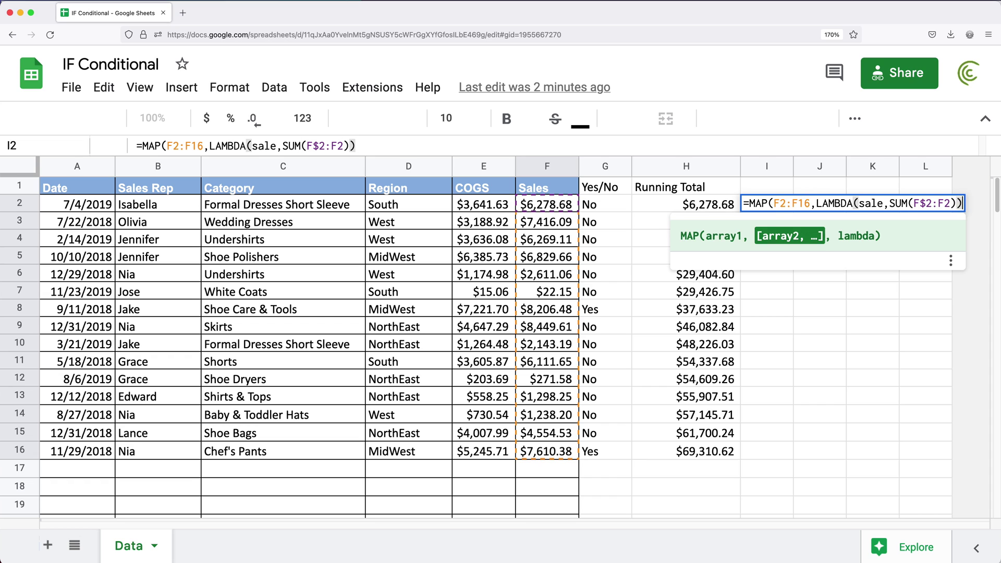
pyautogui.write(')')
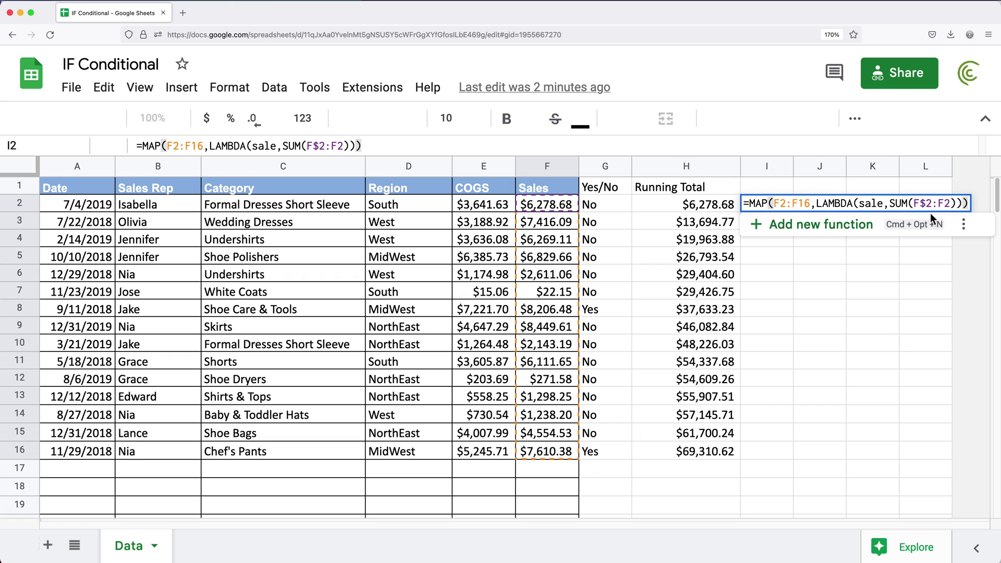
# Step: Replace the end reference F2 of the SUM range inside the LAMBDA with the name sale
pyautogui.click(916, 204)
pyautogui.moveTo(916, 203); pyautogui.dragTo(934, 204)
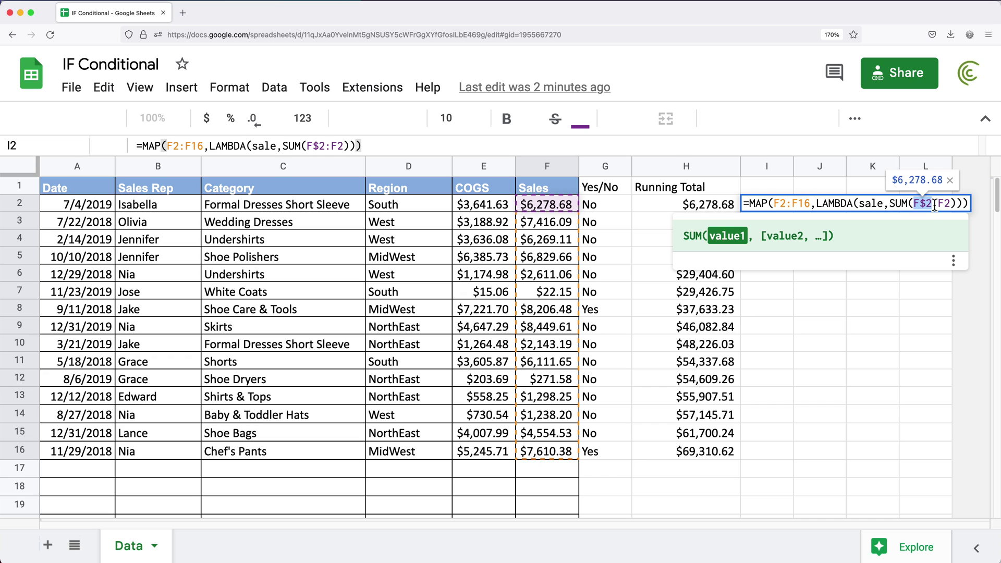
pyautogui.moveTo(940, 207); pyautogui.dragTo(952, 205)
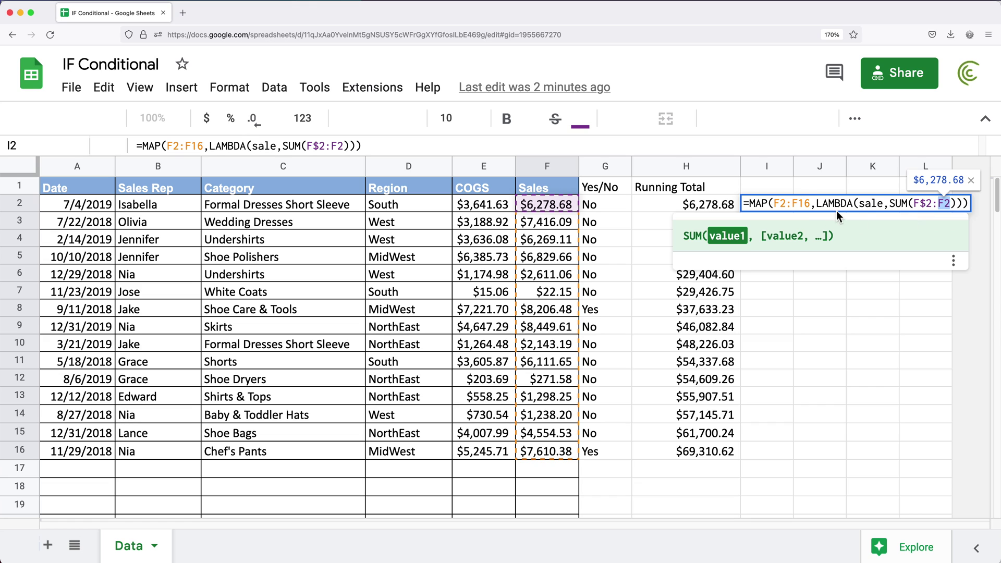
pyautogui.doubleClick(870, 204)
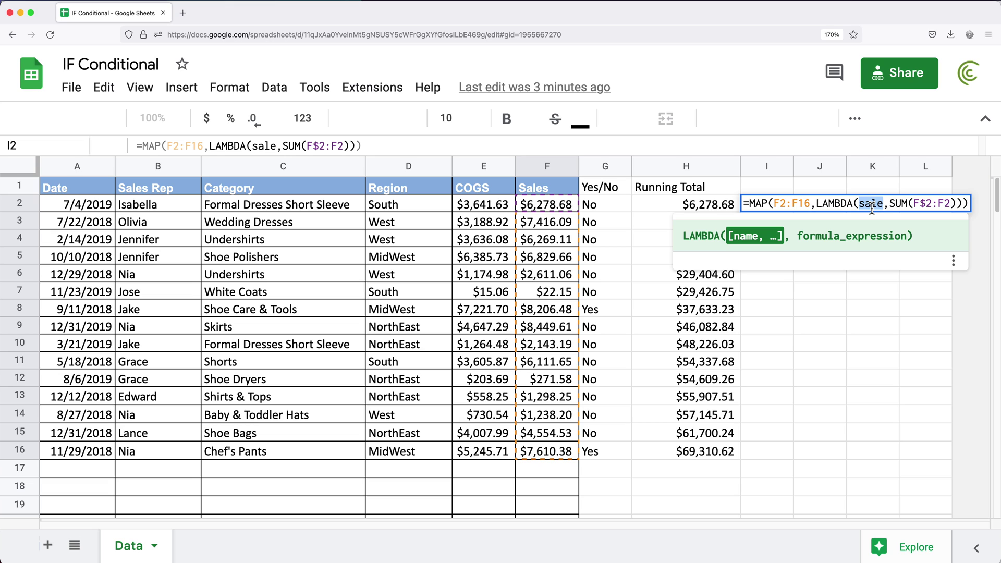
pyautogui.click(883, 204)
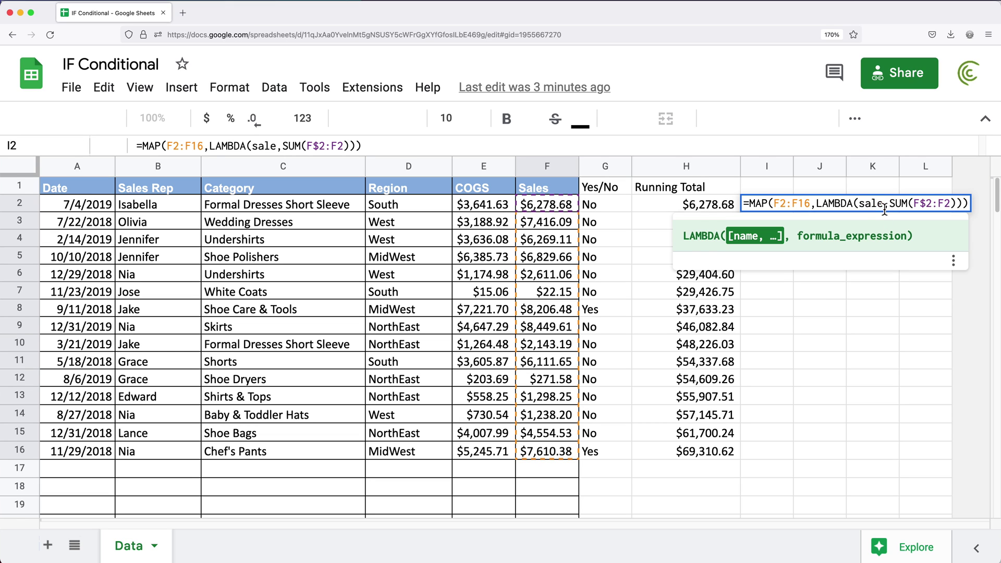
pyautogui.doubleClick(943, 204)
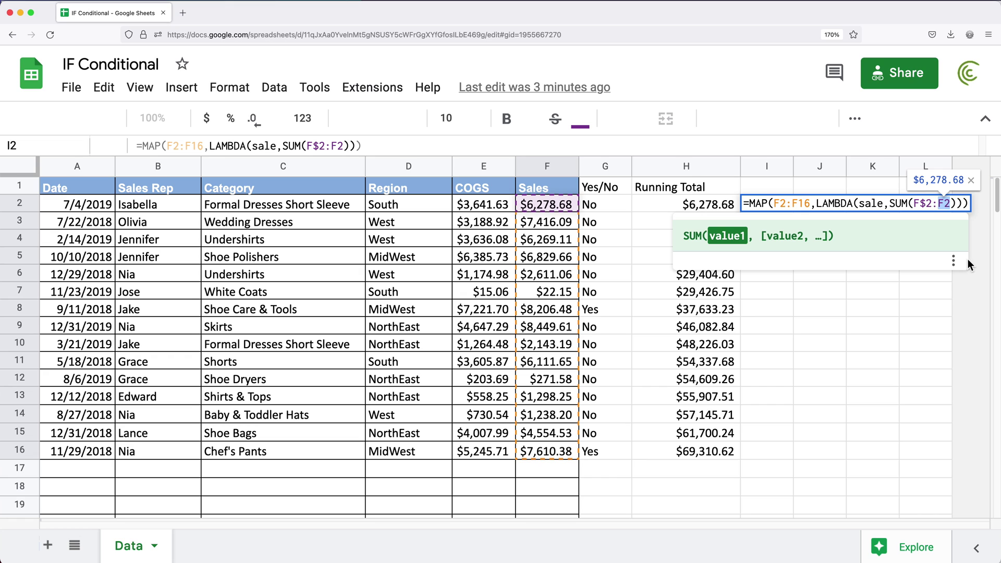
pyautogui.write('sale')
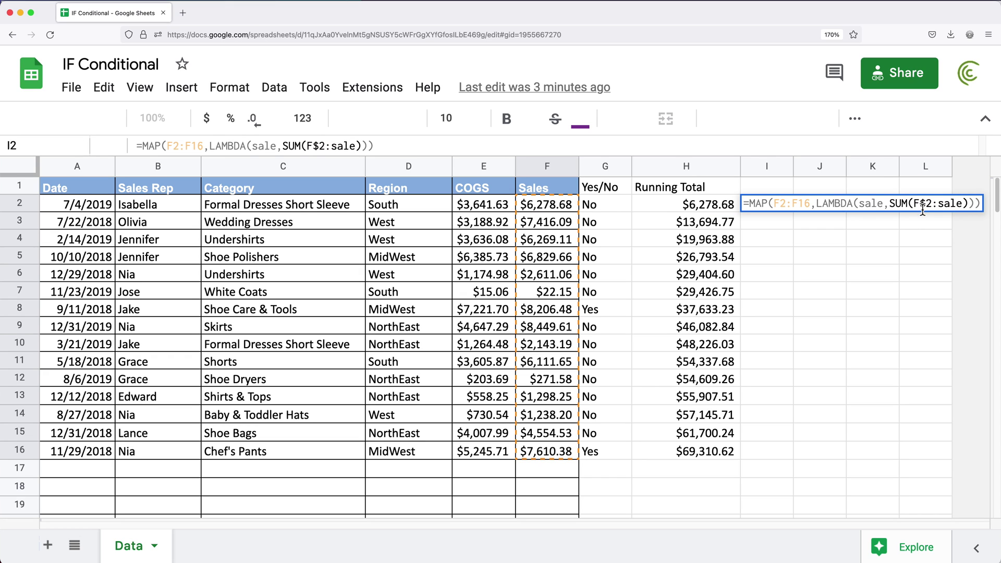
# Step: Enter the MAP formula with the expression SUM(F$2:sale) in I2 and widen column I to fit its results
pyautogui.moveTo(916, 204); pyautogui.dragTo(933, 204)
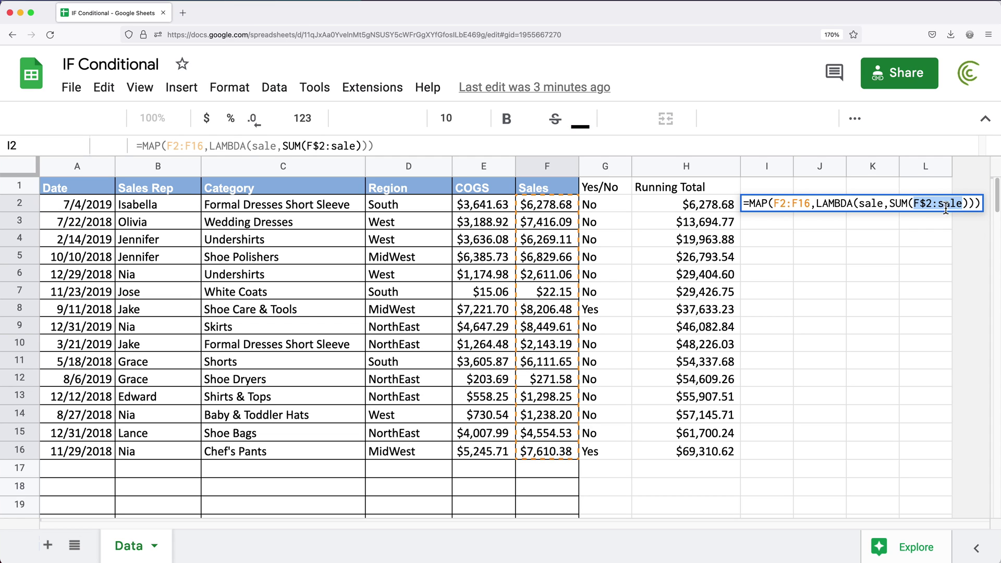
pyautogui.moveTo(938, 206); pyautogui.dragTo(967, 205)
pyautogui.click(979, 205)
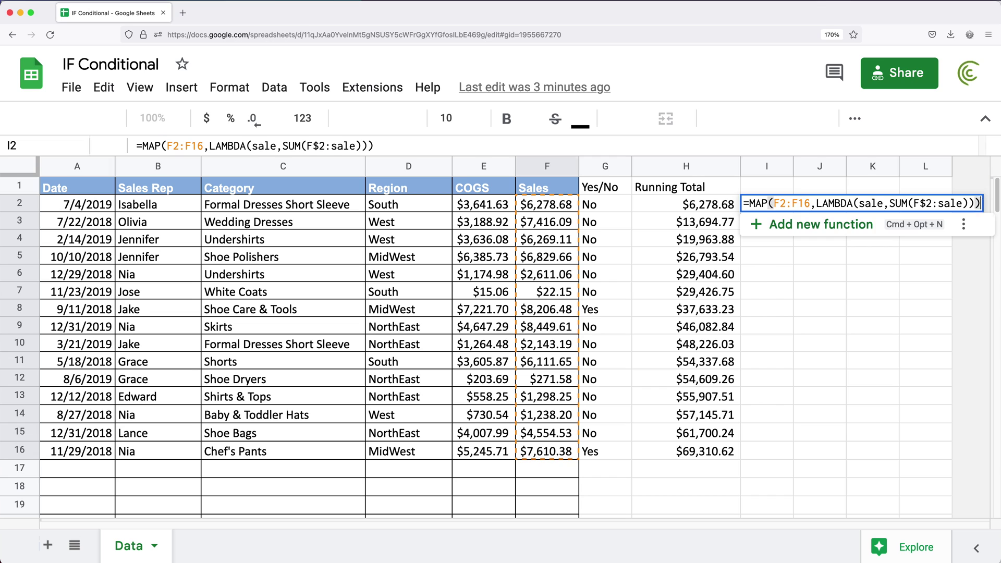
pyautogui.press('Return')
pyautogui.moveTo(797, 173); pyautogui.dragTo(807, 173)
# Step: Review the end reference sale in the SUM range of the I2 formula, leaving the formula as it is
pyautogui.click(782, 209)
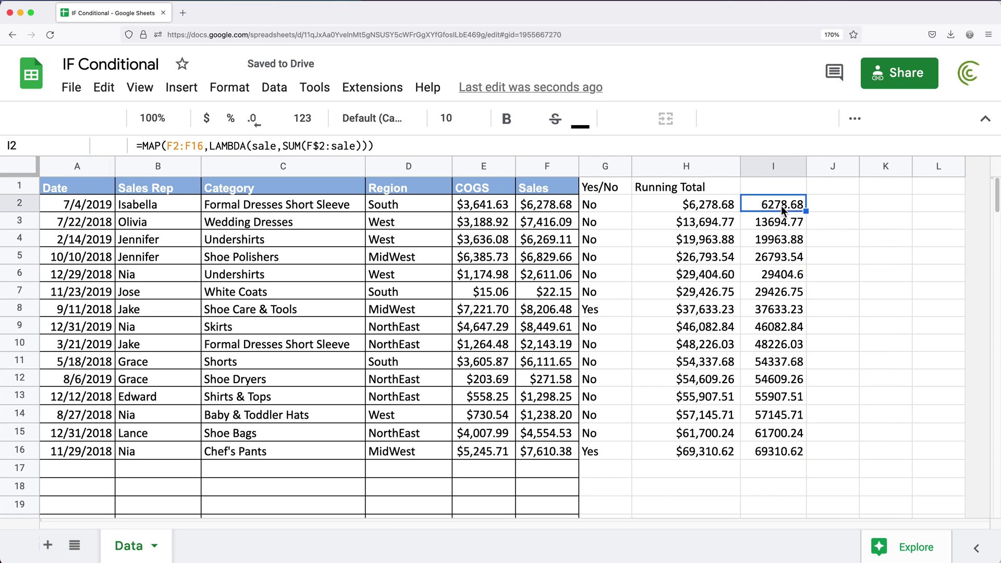
pyautogui.doubleClick(782, 210)
pyautogui.click(938, 207)
pyautogui.click(939, 206)
pyautogui.moveTo(940, 207); pyautogui.dragTo(963, 208)
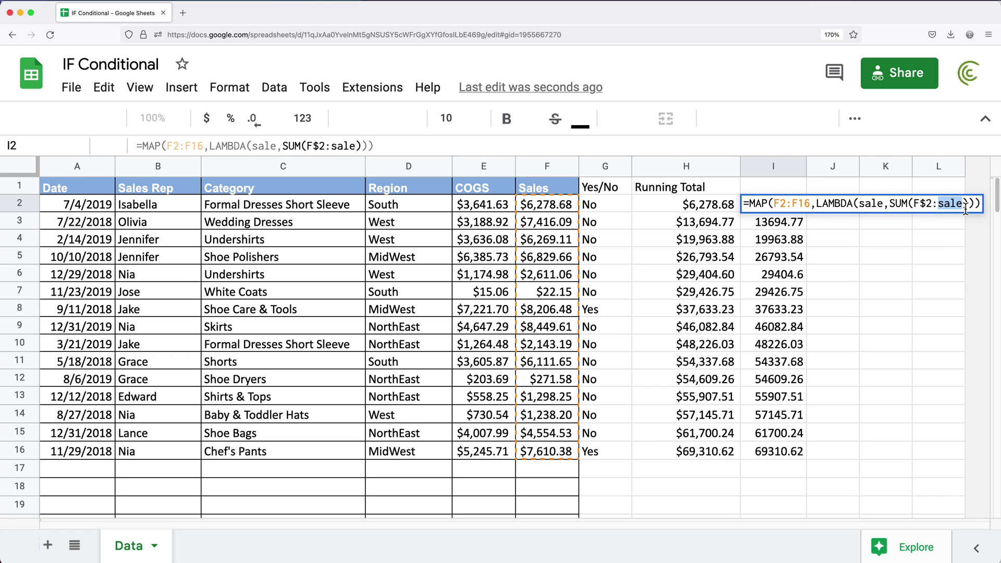
pyautogui.press('Return')
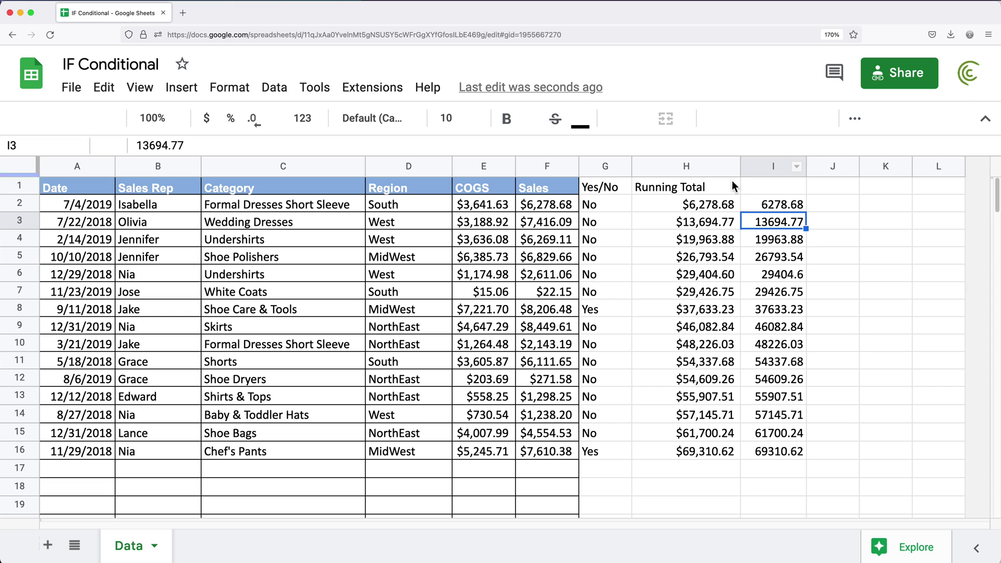
# Step: Clear the old running total formulas from H2:H16 and move the MAP formula from I2 to H2
pyautogui.moveTo(717, 206); pyautogui.dragTo(693, 451)
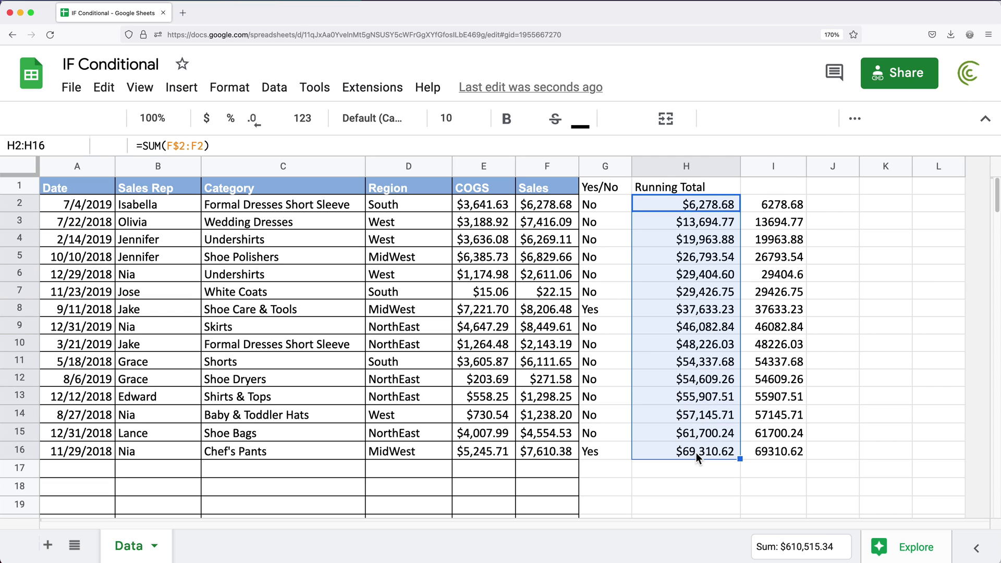
pyautogui.press('Delete')
pyautogui.click(777, 209)
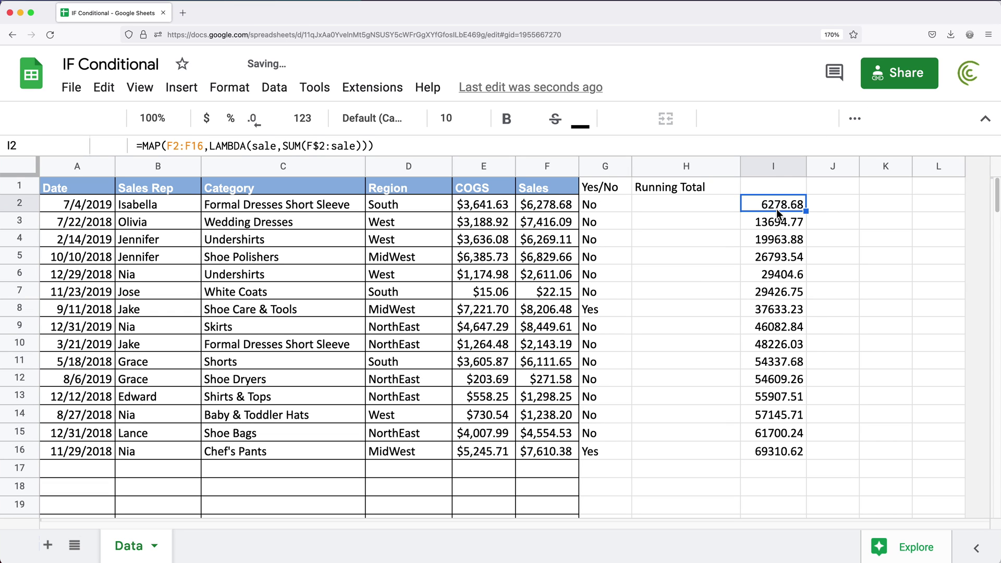
pyautogui.moveTo(753, 204); pyautogui.dragTo(705, 199)
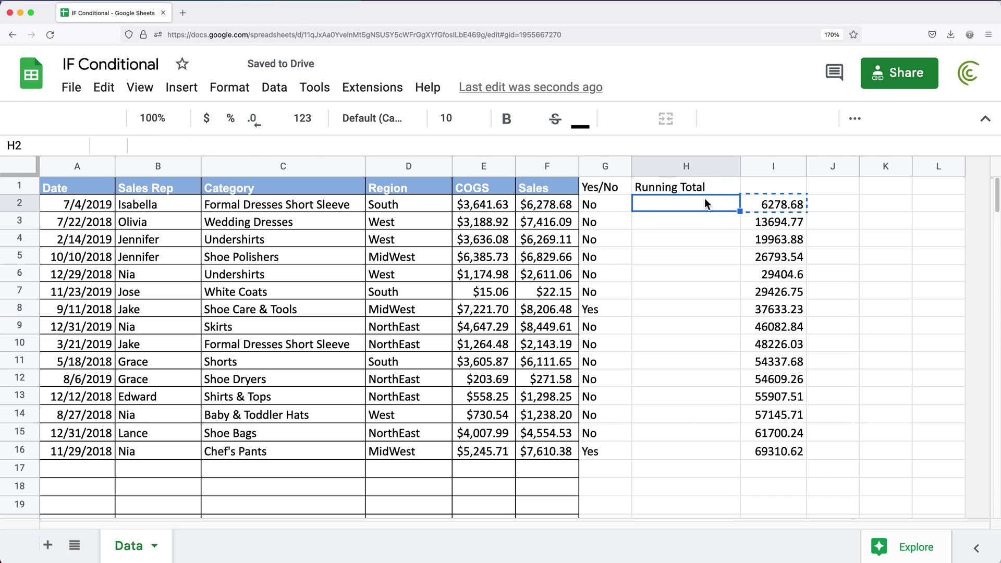
# Step: Copy the complete MAP formula text from H2 and close the cell without changing it
pyautogui.doubleClick(688, 207)
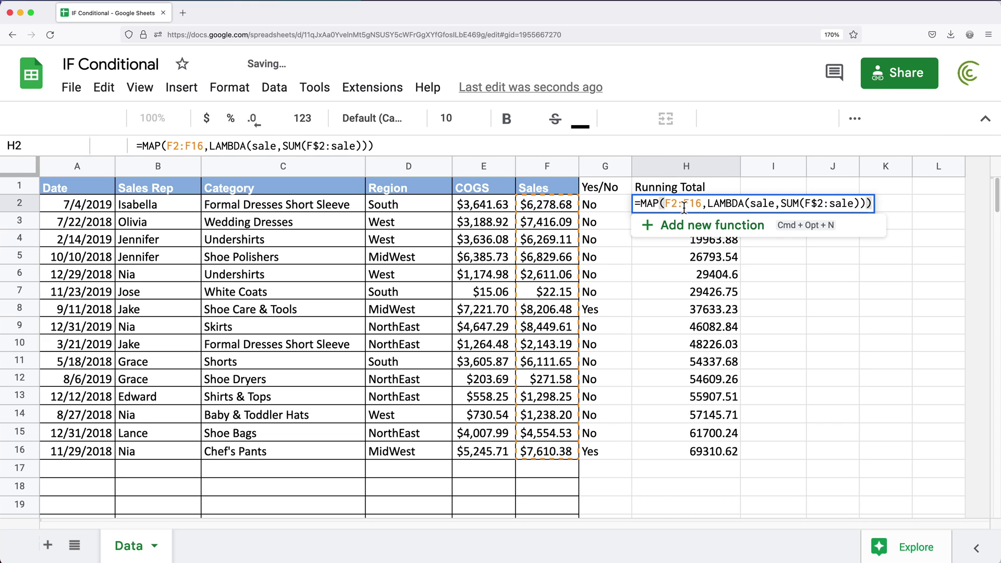
pyautogui.moveTo(632, 205); pyautogui.dragTo(941, 214)
pyautogui.hotkey('ctrl', 'c')
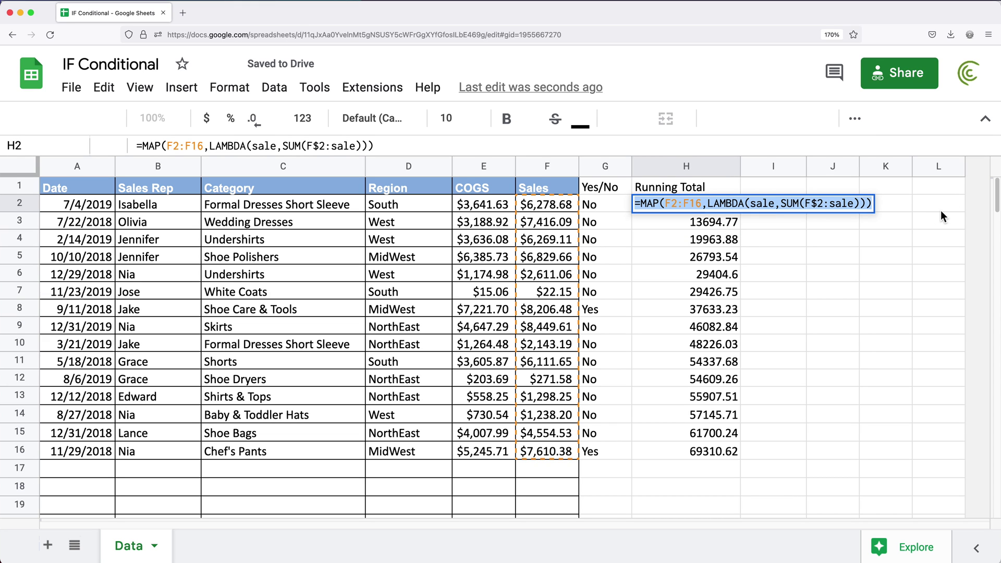
pyautogui.press('Return')
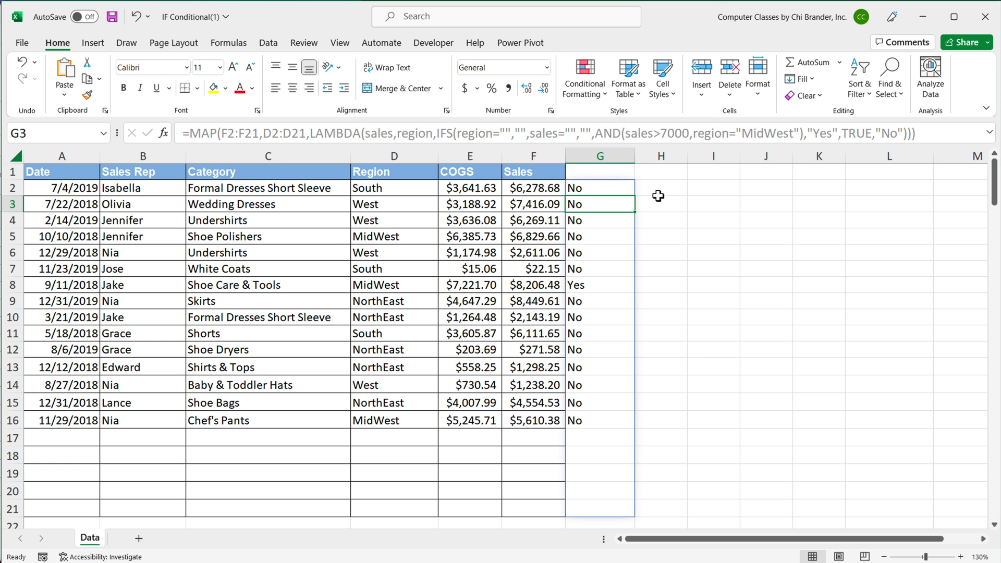
# Step: Switch to the Excel workbook, enter the copied MAP running total formula in H2, and review it there
pyautogui.click(659, 189)
pyautogui.hotkey('ctrl', 'v')
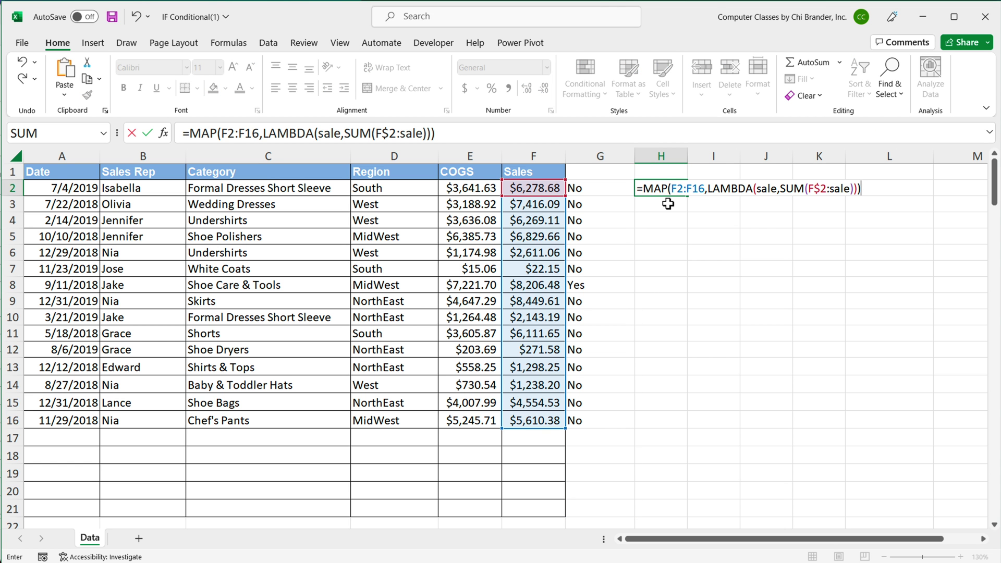
pyautogui.press('Return')
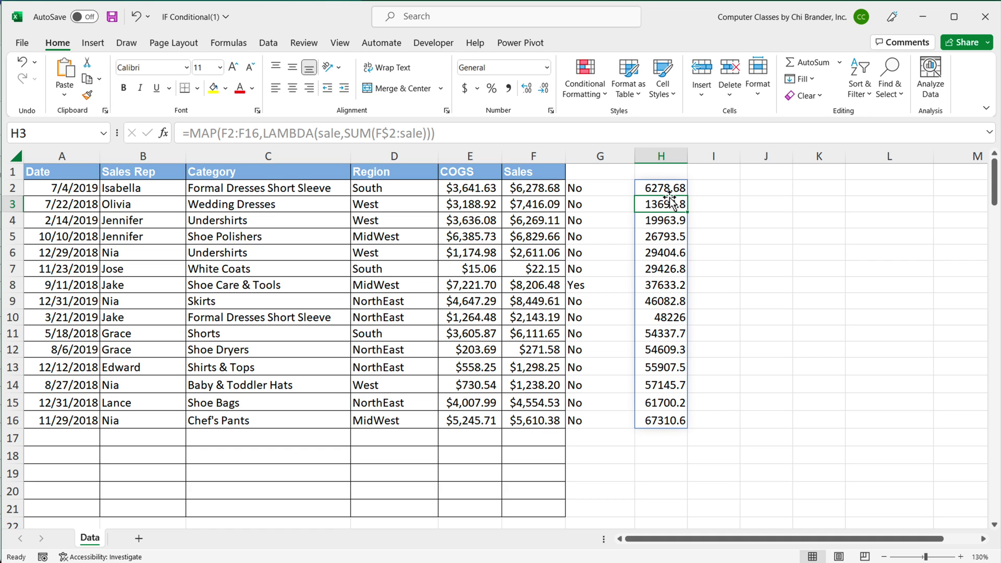
pyautogui.click(665, 188)
pyautogui.doubleClick(665, 189)
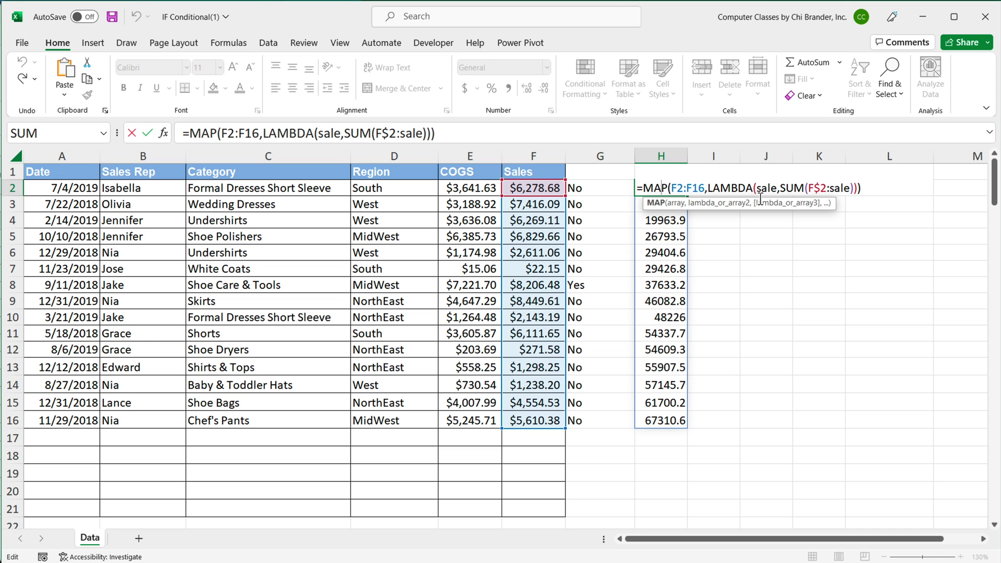
pyautogui.press('Return')
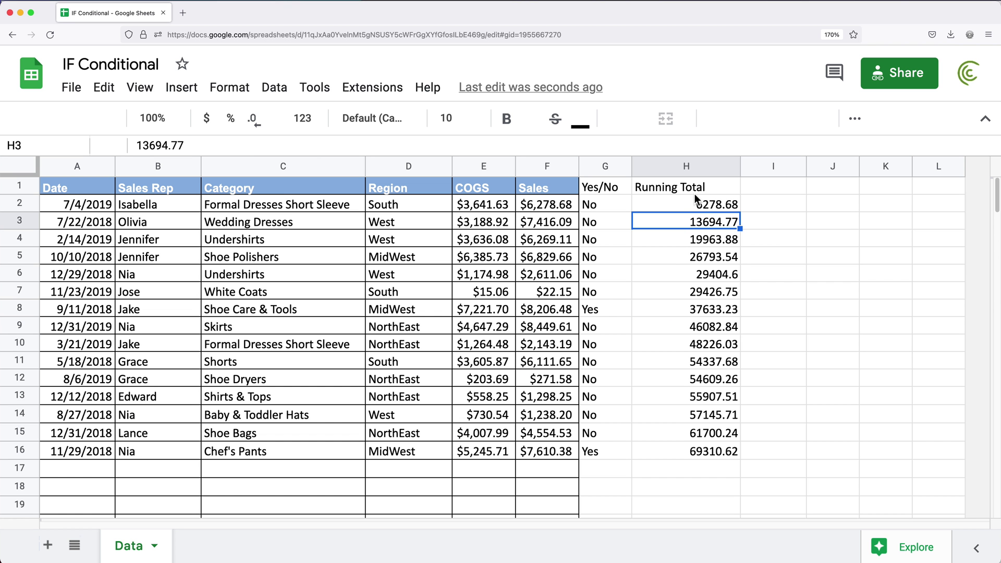
# Step: Return to Google Sheets and extend the array of the MAP formula in H2 to F2:F21
pyautogui.click(699, 207)
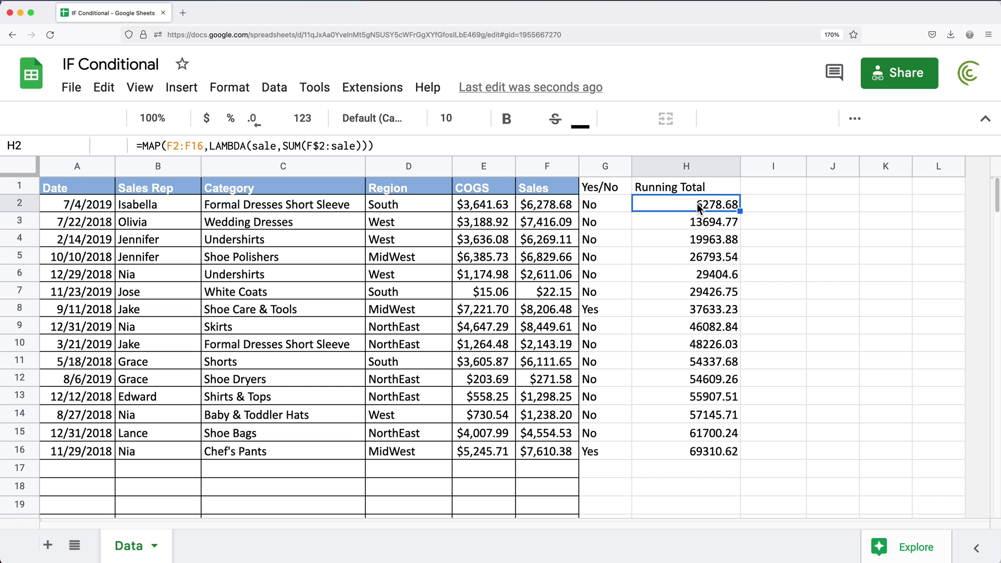
pyautogui.scroll(-1, 693, 208)
pyautogui.scroll(1, 693, 209)
pyautogui.press('super+minus')
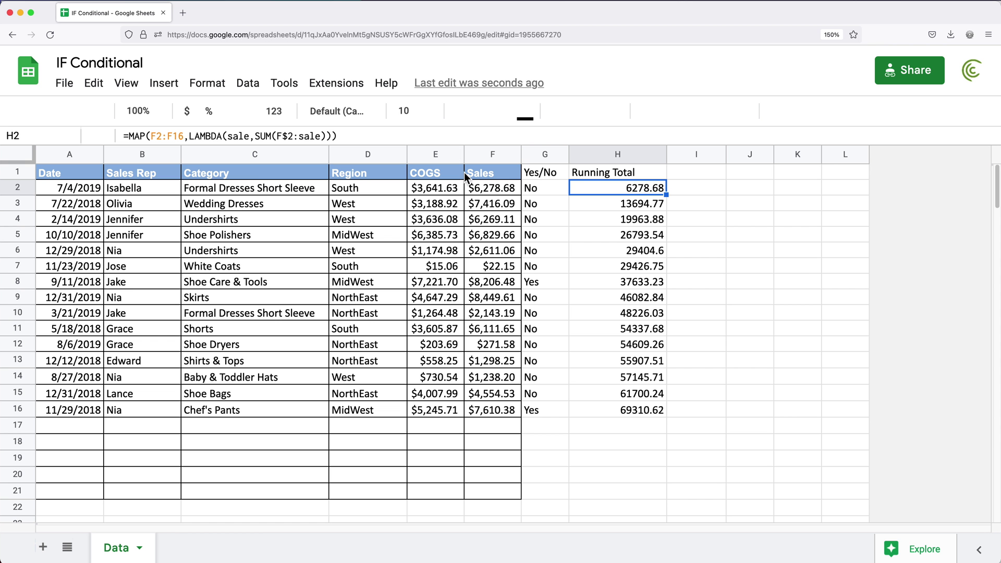
pyautogui.doubleClick(622, 188)
pyautogui.click(625, 188)
pyautogui.moveTo(625, 189); pyautogui.dragTo(599, 189)
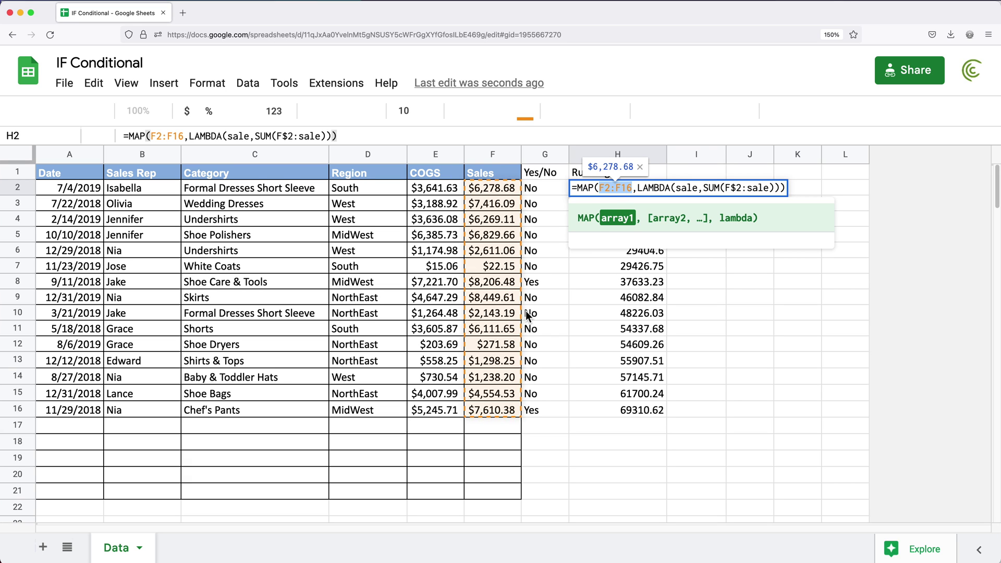
pyautogui.moveTo(485, 190); pyautogui.dragTo(501, 500)
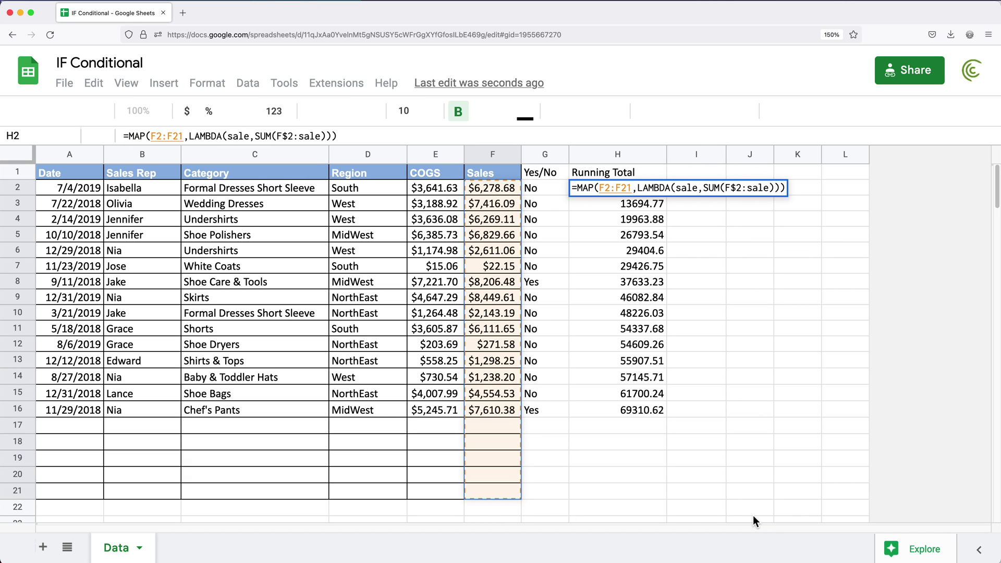
pyautogui.press('Return')
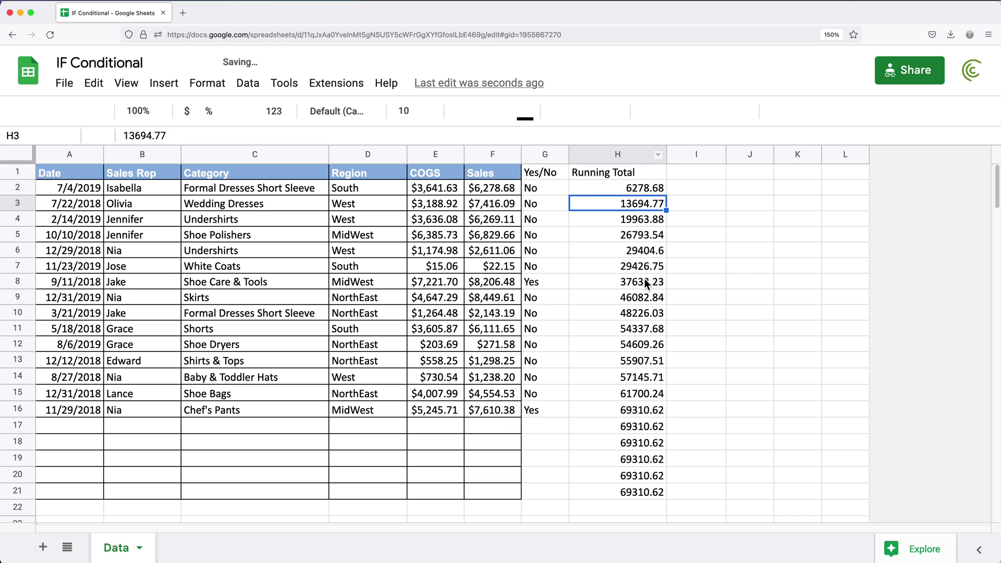
# Step: Format the whole Running Total column H as currency
pyautogui.moveTo(634, 429); pyautogui.dragTo(668, 492)
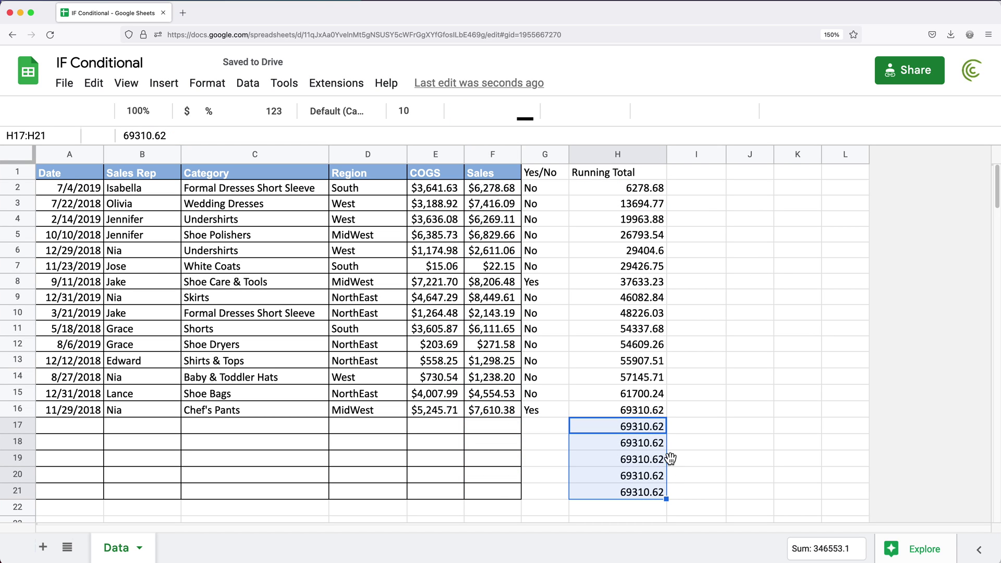
pyautogui.click(654, 155)
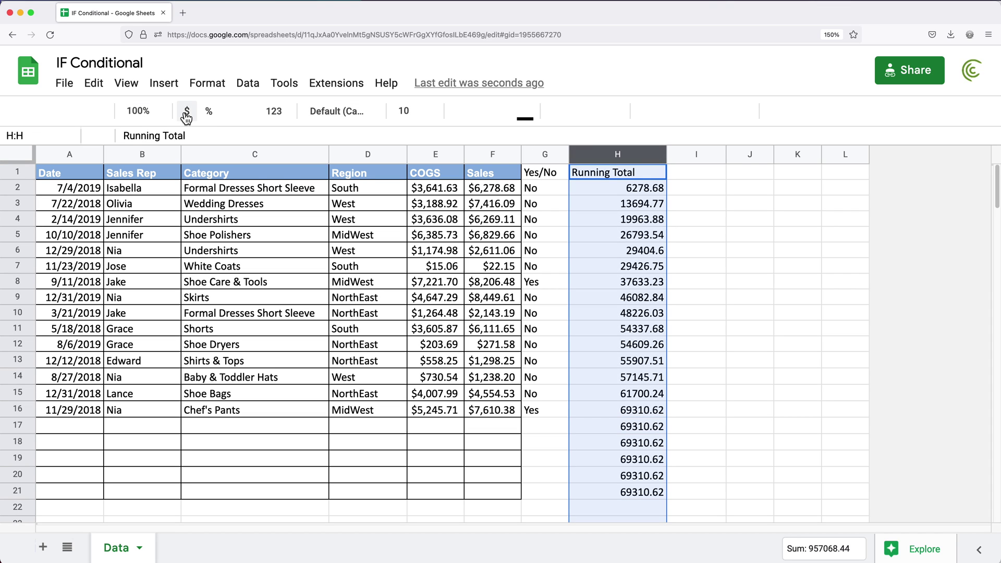
pyautogui.click(186, 113)
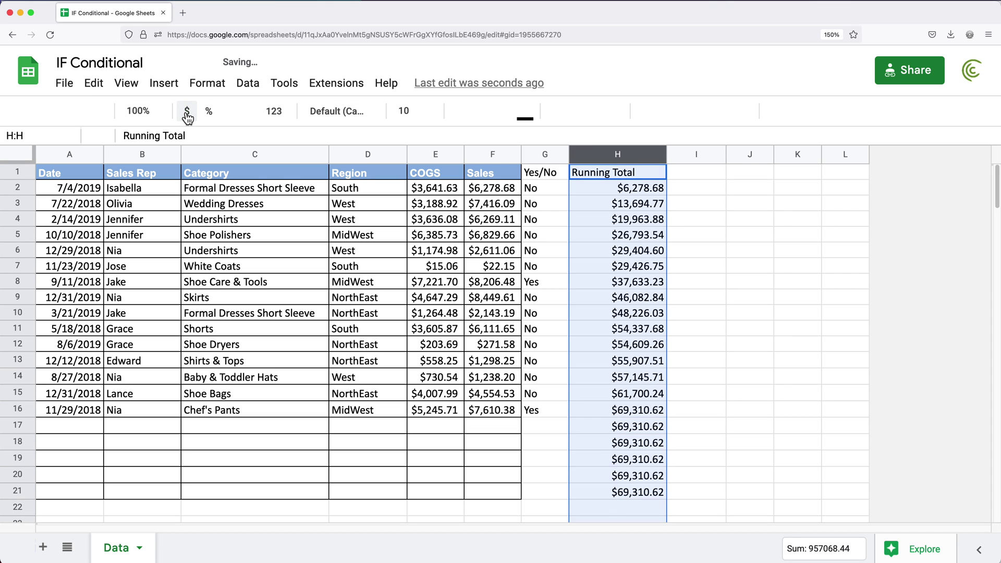
# Step: Check the blank sales cells F17:F21 against the running totals in the same rows
pyautogui.click(498, 431)
pyautogui.click(496, 441)
pyautogui.click(500, 459)
pyautogui.click(505, 475)
pyautogui.click(505, 489)
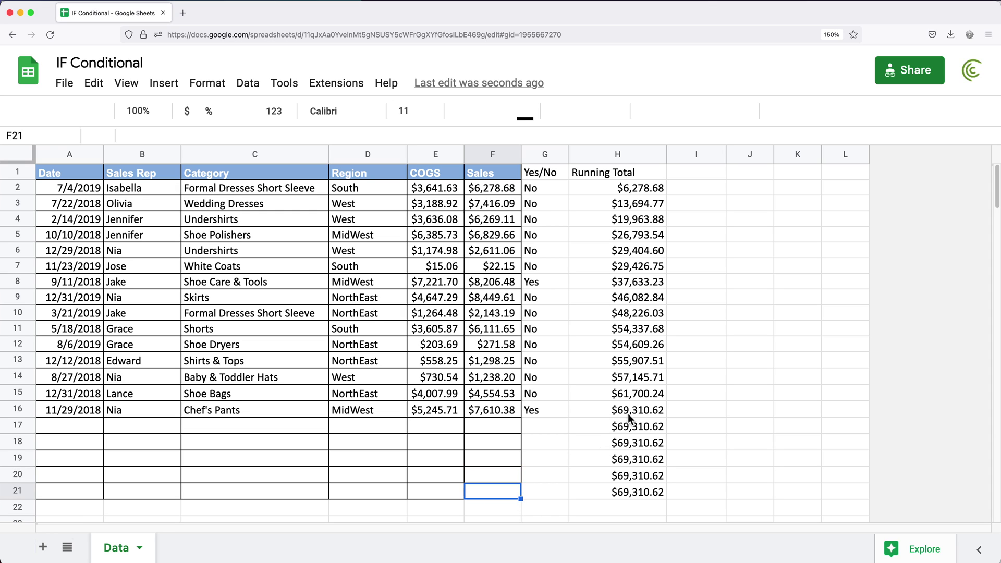
pyautogui.click(492, 429)
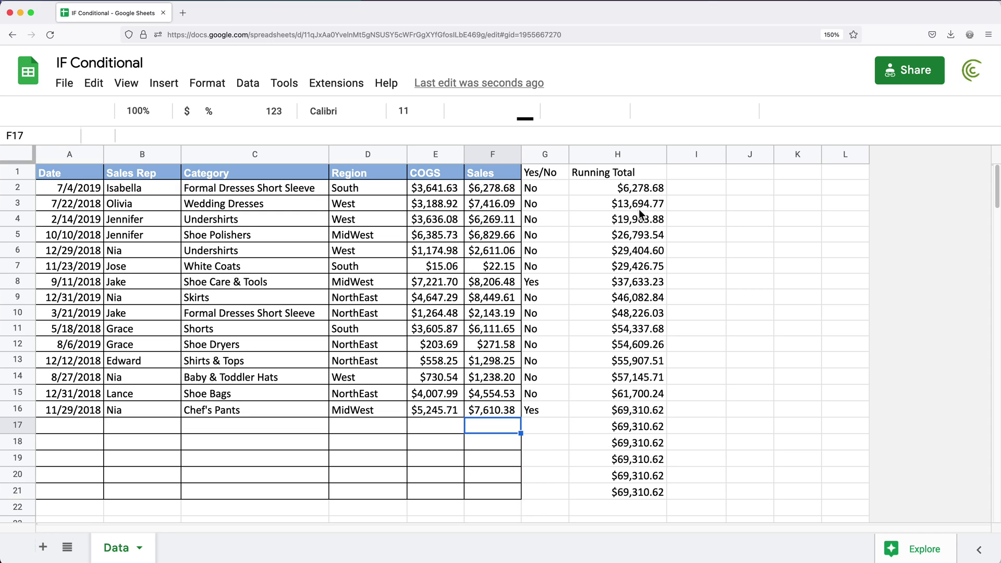
# Step: Wrap the SUM in the H2 formula as IF(sale="","",SUM(F$2:sale)) so that blank sales return empty text
pyautogui.doubleClick(606, 192)
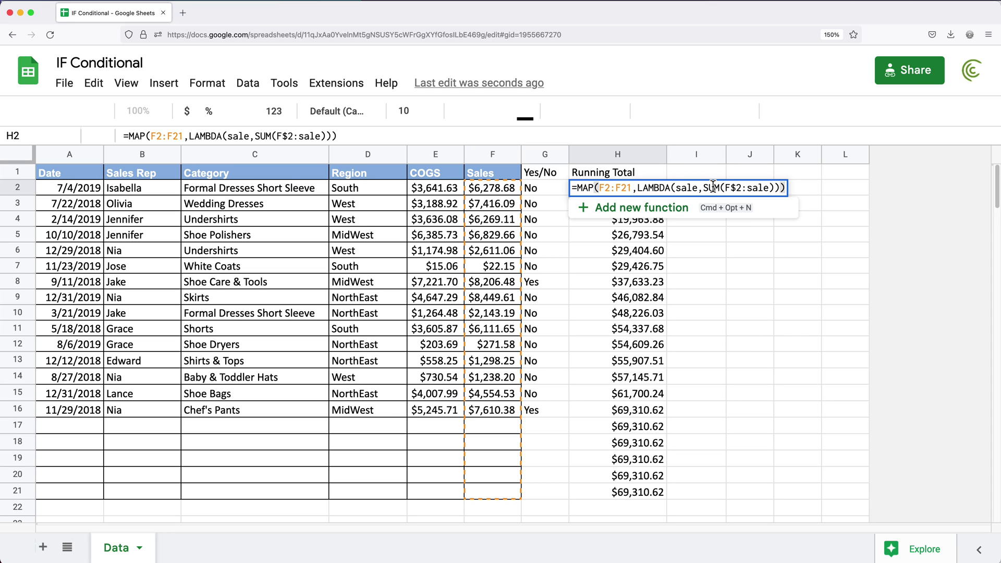
pyautogui.click(774, 191)
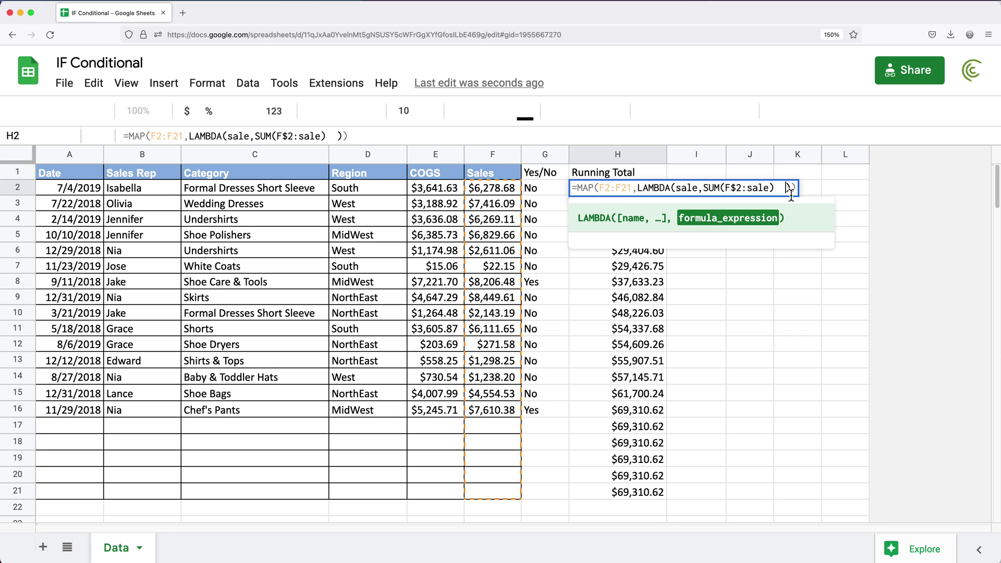
pyautogui.click(713, 188)
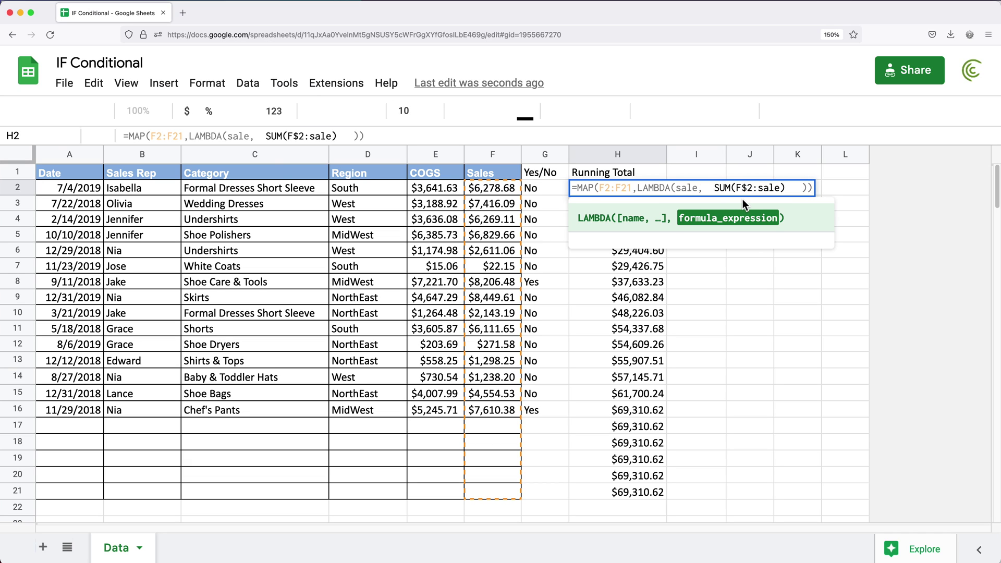
pyautogui.write('IF(')
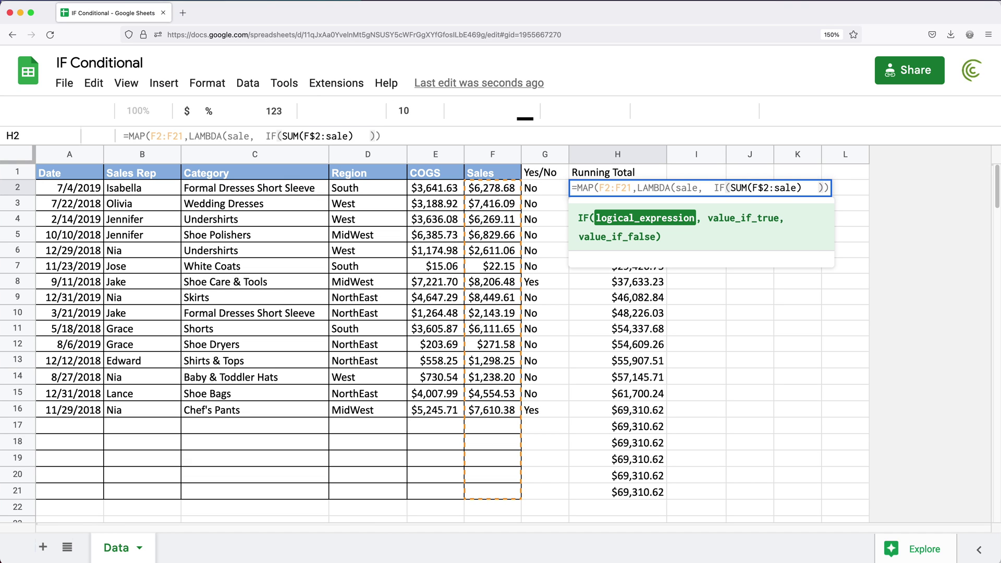
pyautogui.write('sale')
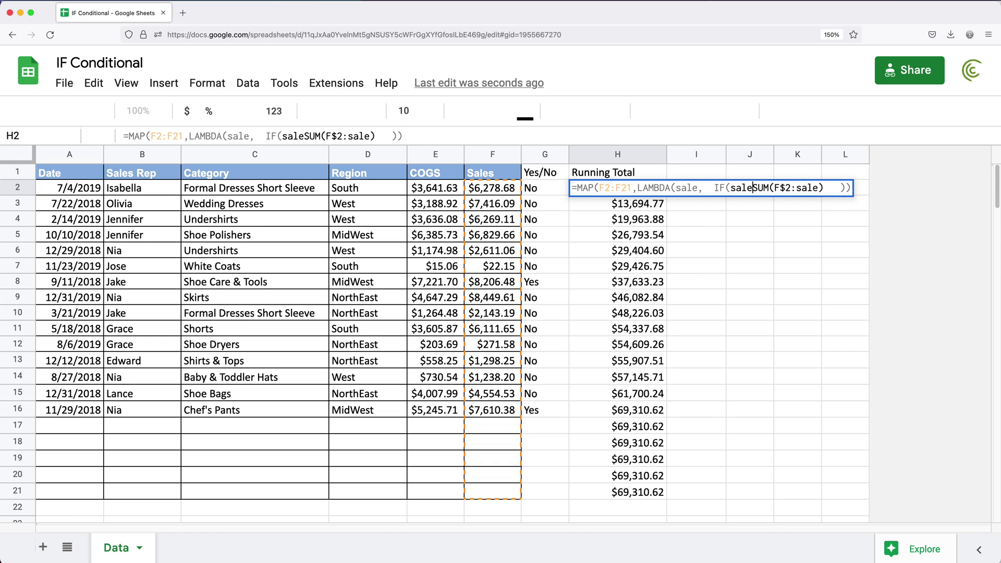
pyautogui.write('="","",')
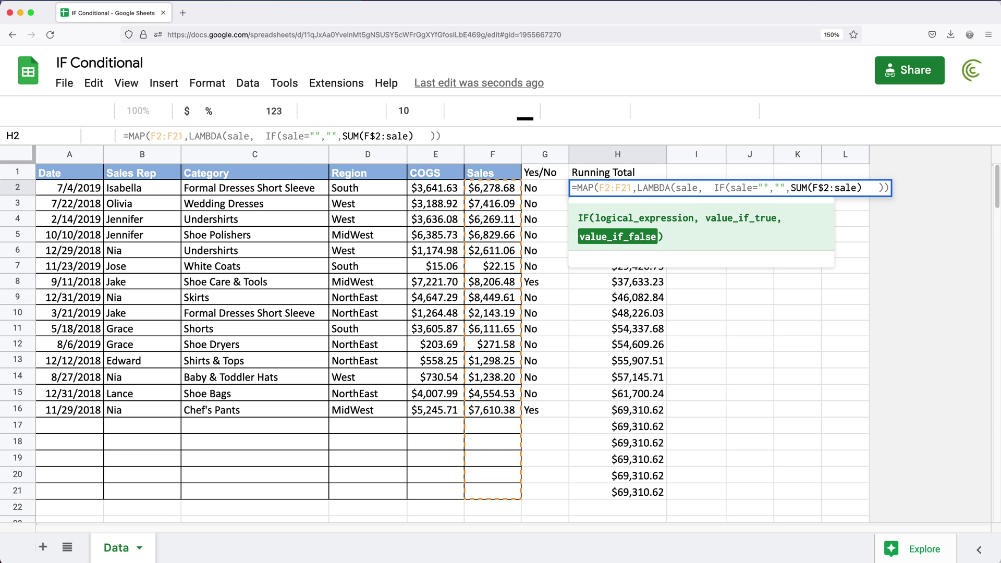
pyautogui.click(863, 188)
pyautogui.write(')')
pyautogui.press('Return')
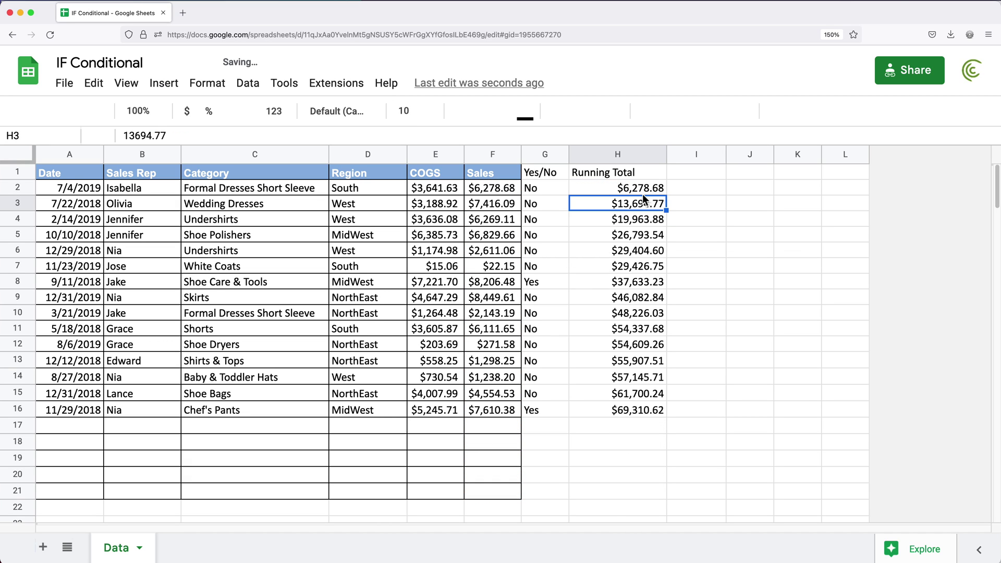
# Step: Test the running total by entering a sale of 6000 in F17, and clear that entry again
pyautogui.moveTo(642, 193); pyautogui.dragTo(639, 490)
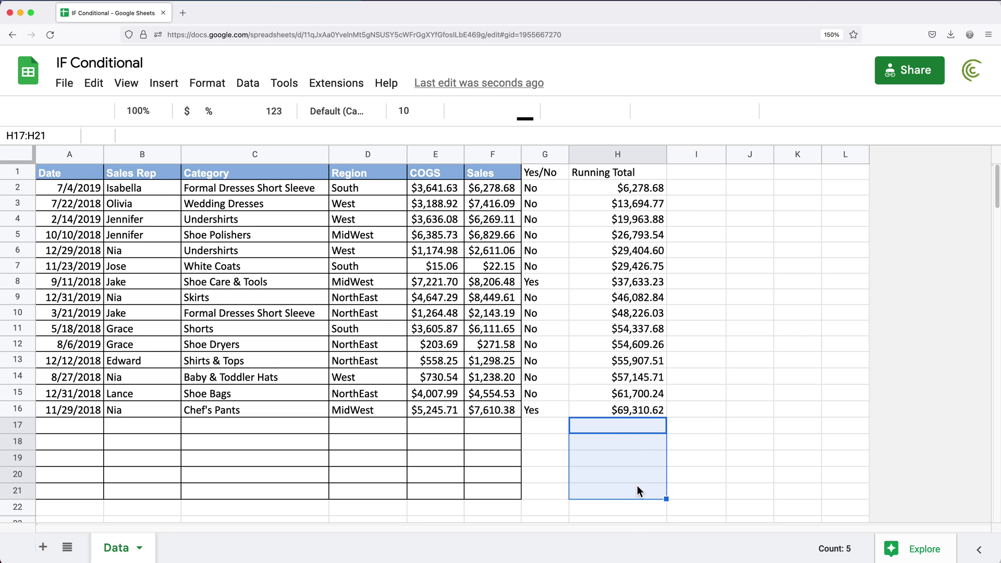
pyautogui.click(507, 424)
pyautogui.write('6000')
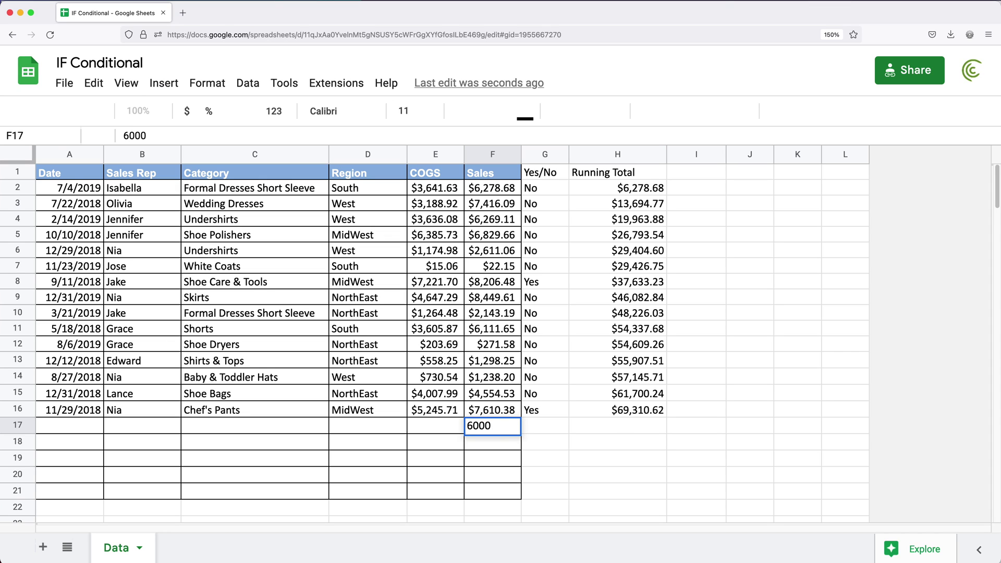
pyautogui.press('Return')
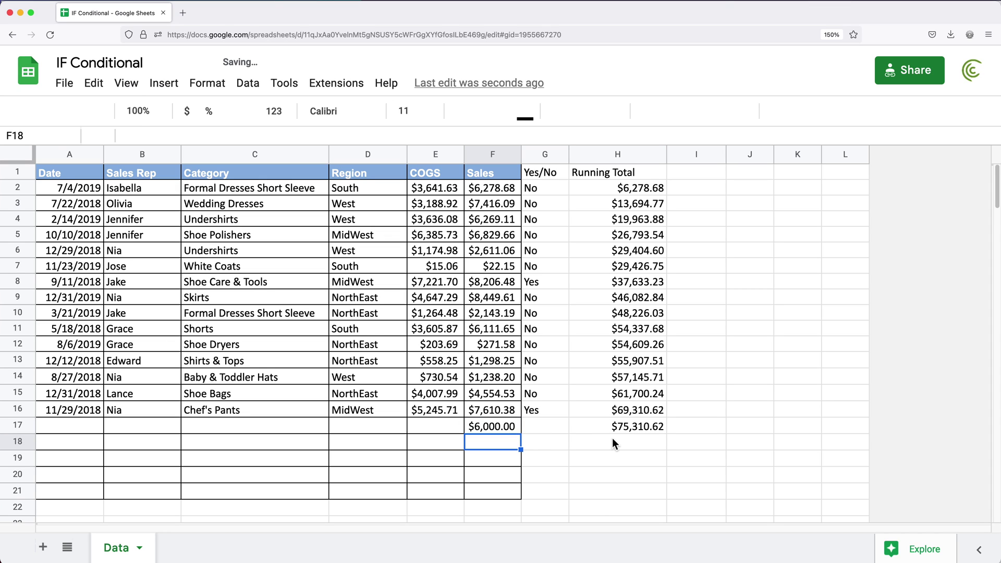
pyautogui.click(507, 428)
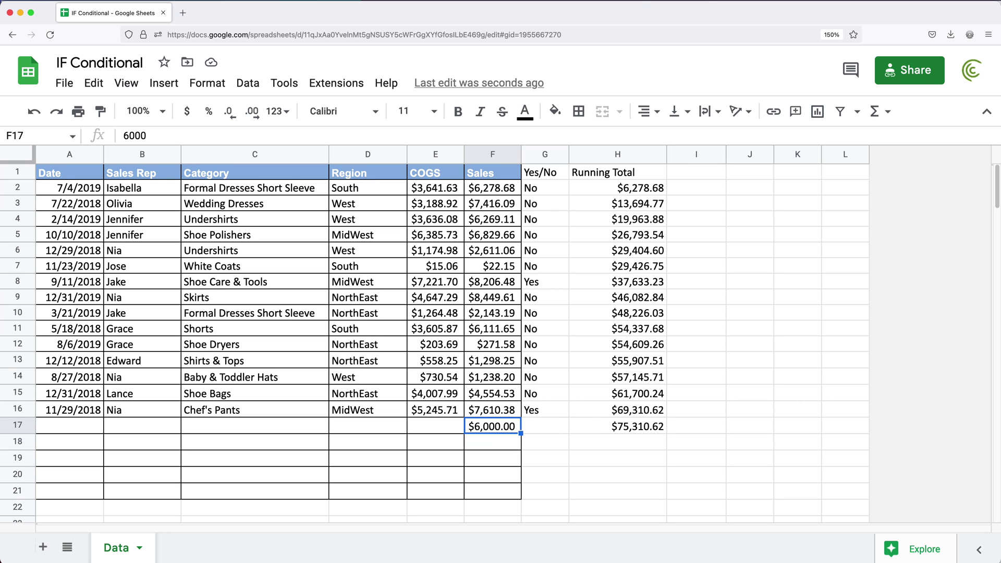
pyautogui.press('Delete')
# Step: Open the running total formula in H2 for editing
pyautogui.doubleClick(596, 188)
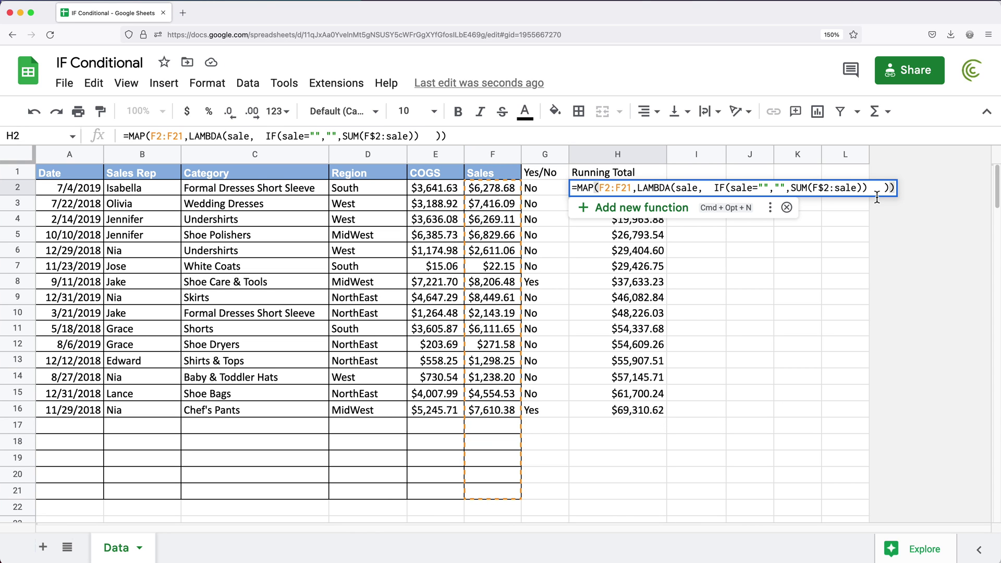